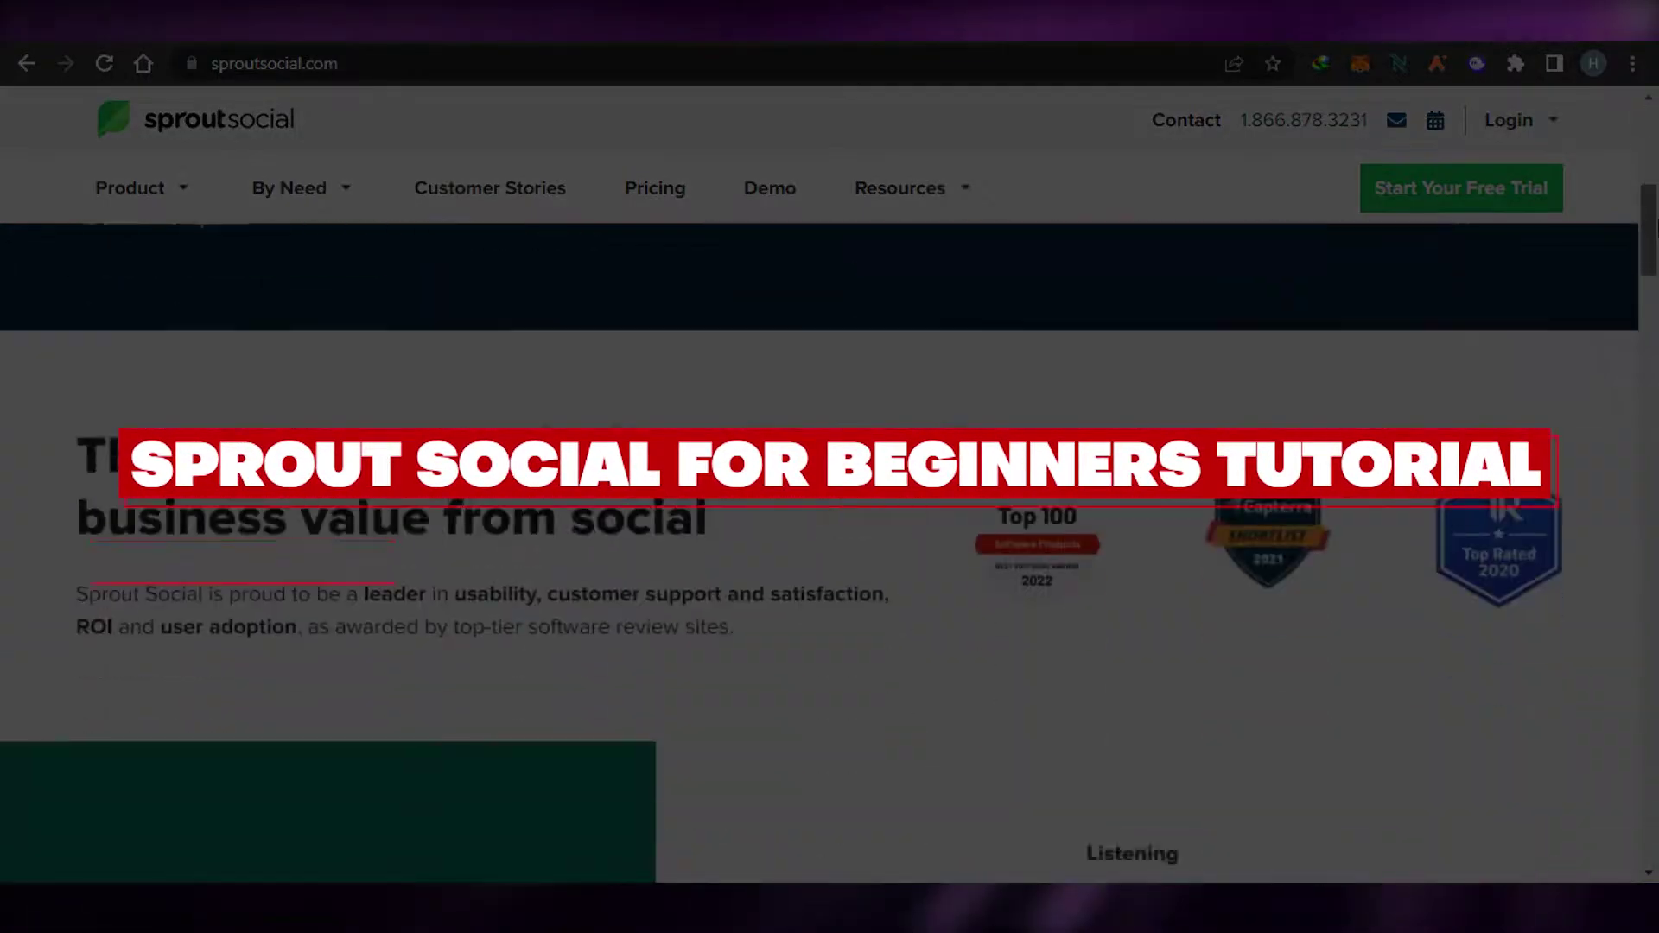
- Scroll through the sproutsocial.com homepage's platform overview and trusted-brands section
left_click_drag(1653, 226, 1652, 654)
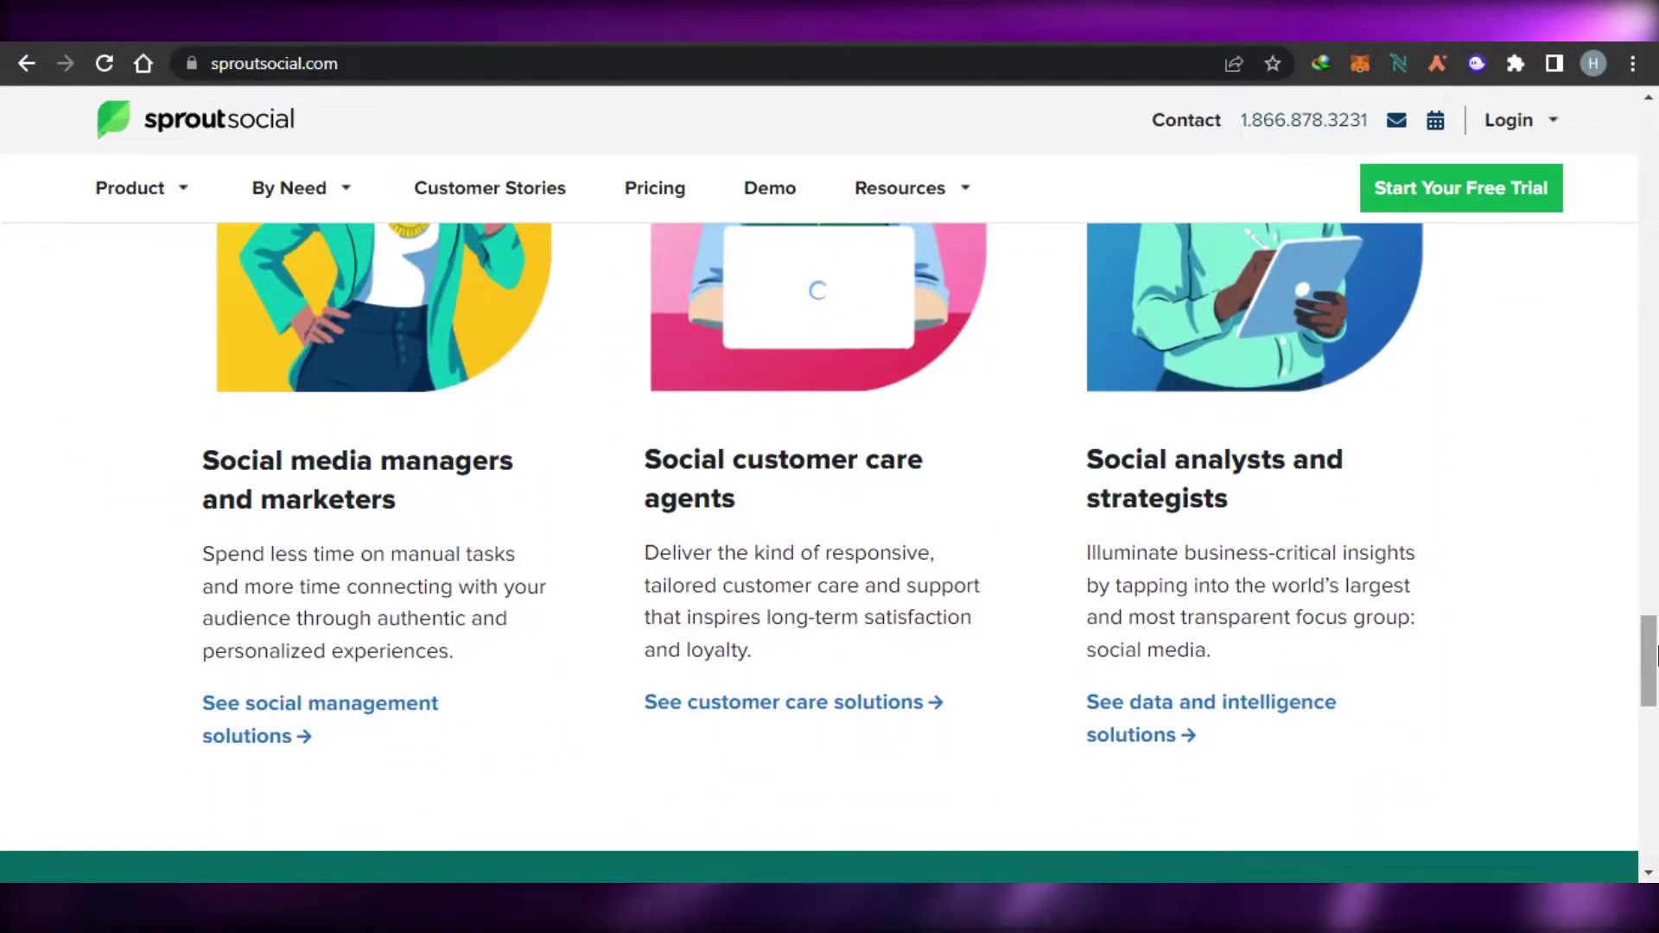
left_click_drag(1652, 654, 1653, 125)
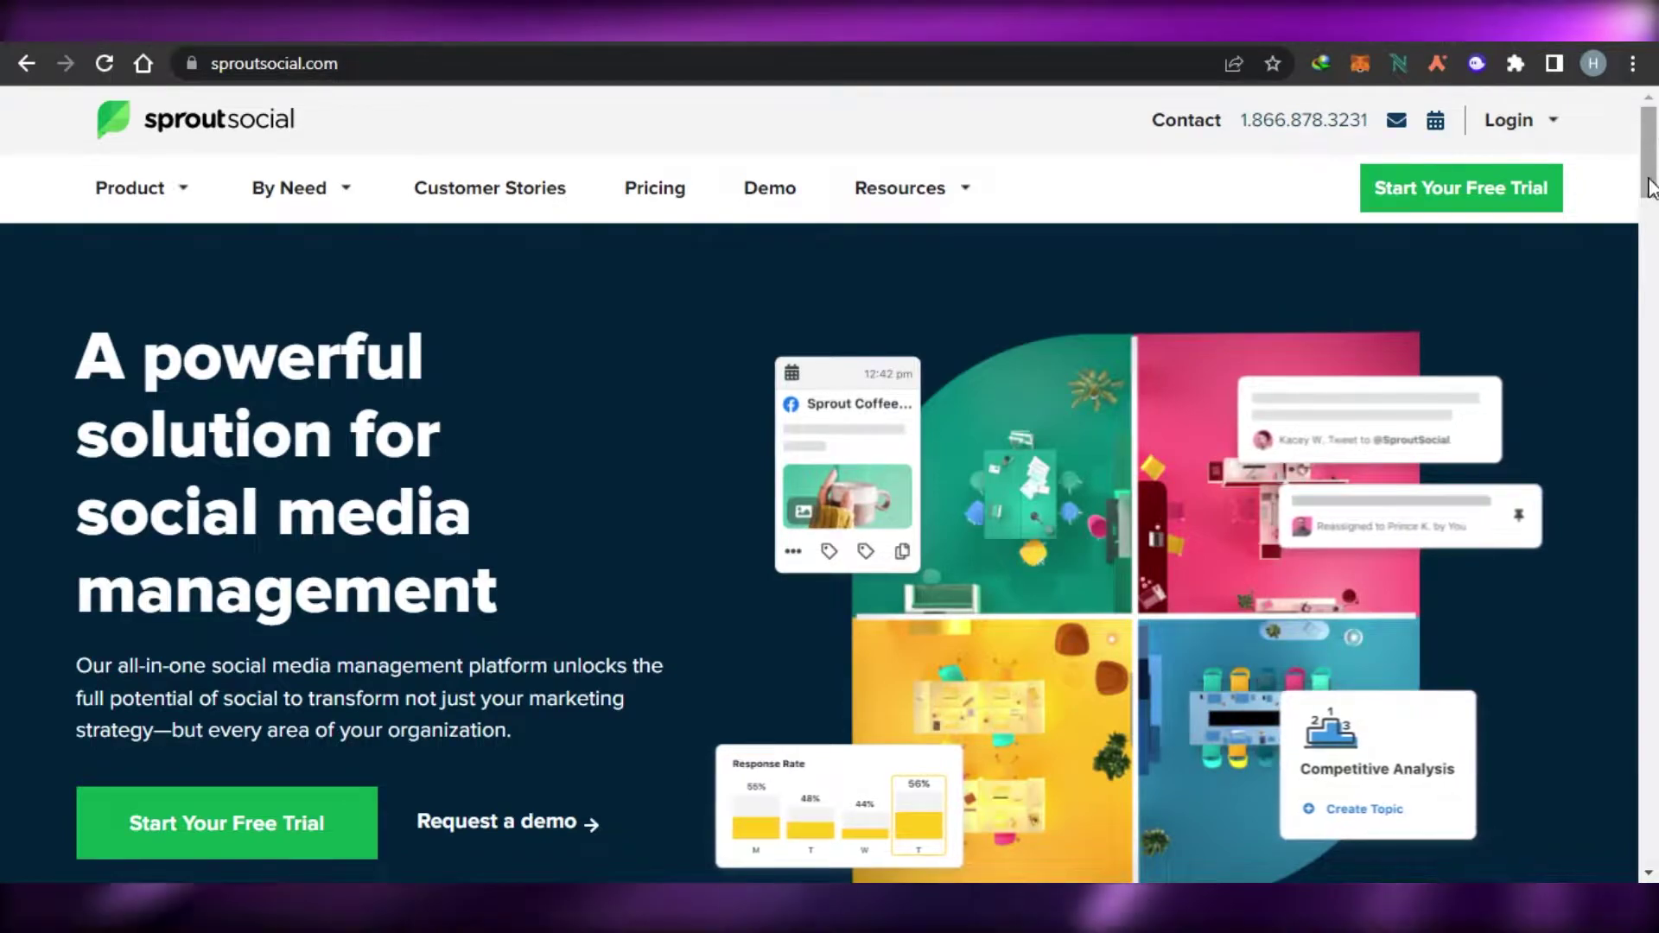
mouse_move(1652, 125)
left_mouse_down()
mouse_move(1656, 760)
mouse_move(1655, 147)
left_mouse_up()
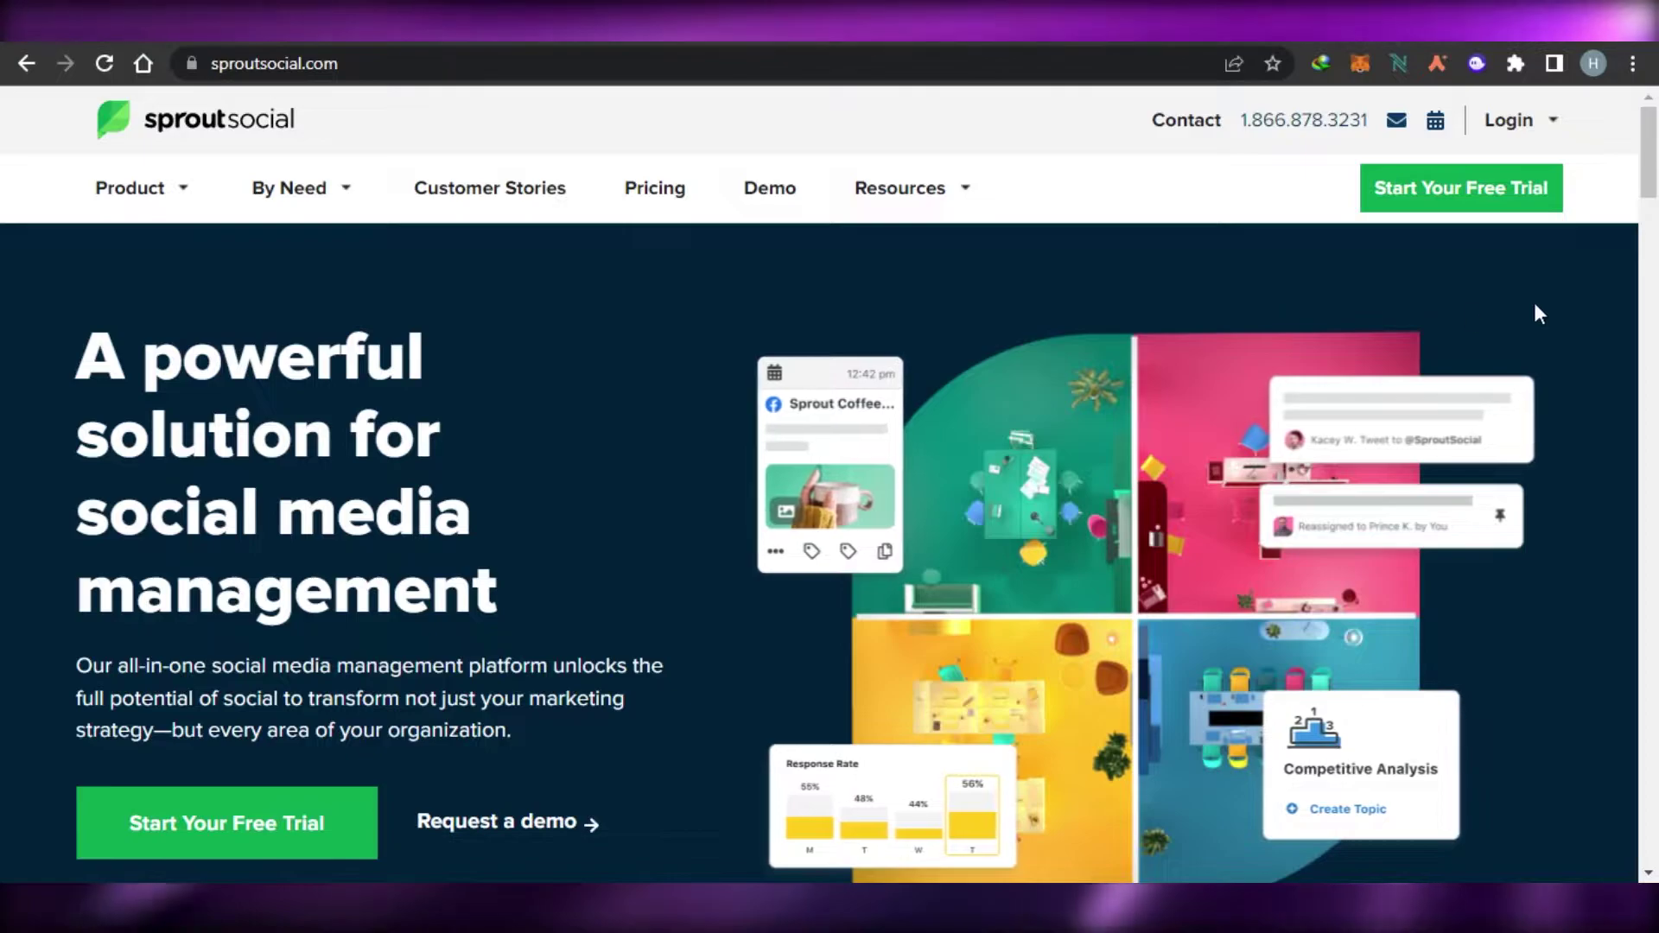
mouse_move(1653, 139)
left_mouse_down()
mouse_move(1654, 307)
mouse_move(1653, 127)
left_mouse_up()
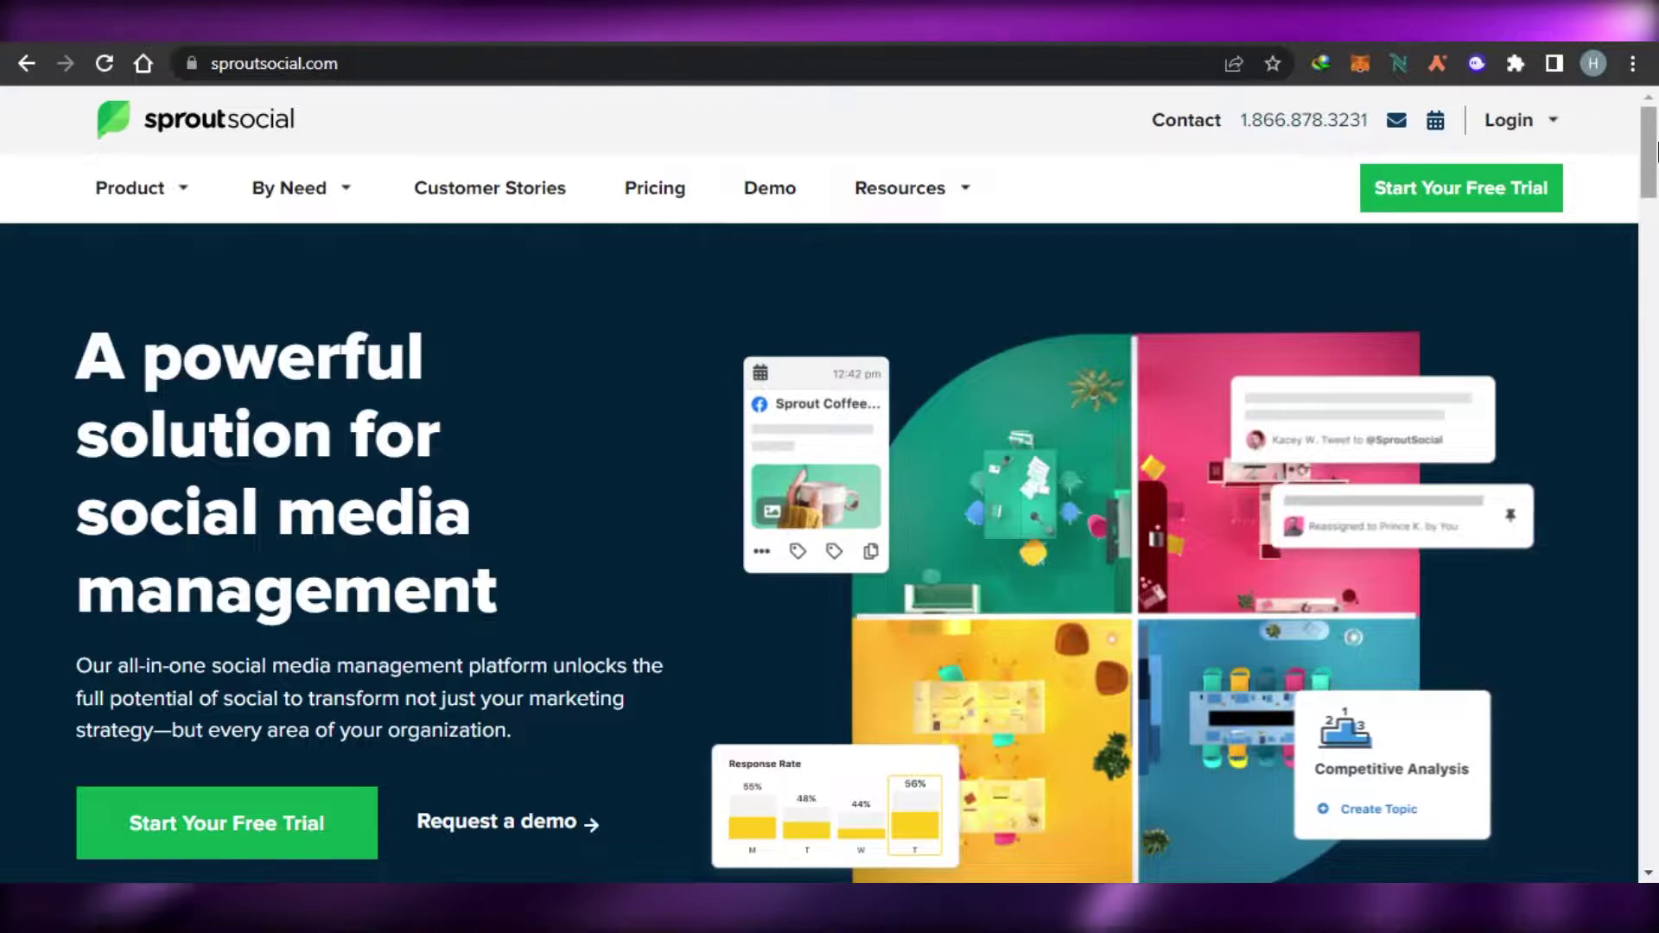
left_click_drag(1656, 151, 1656, 367)
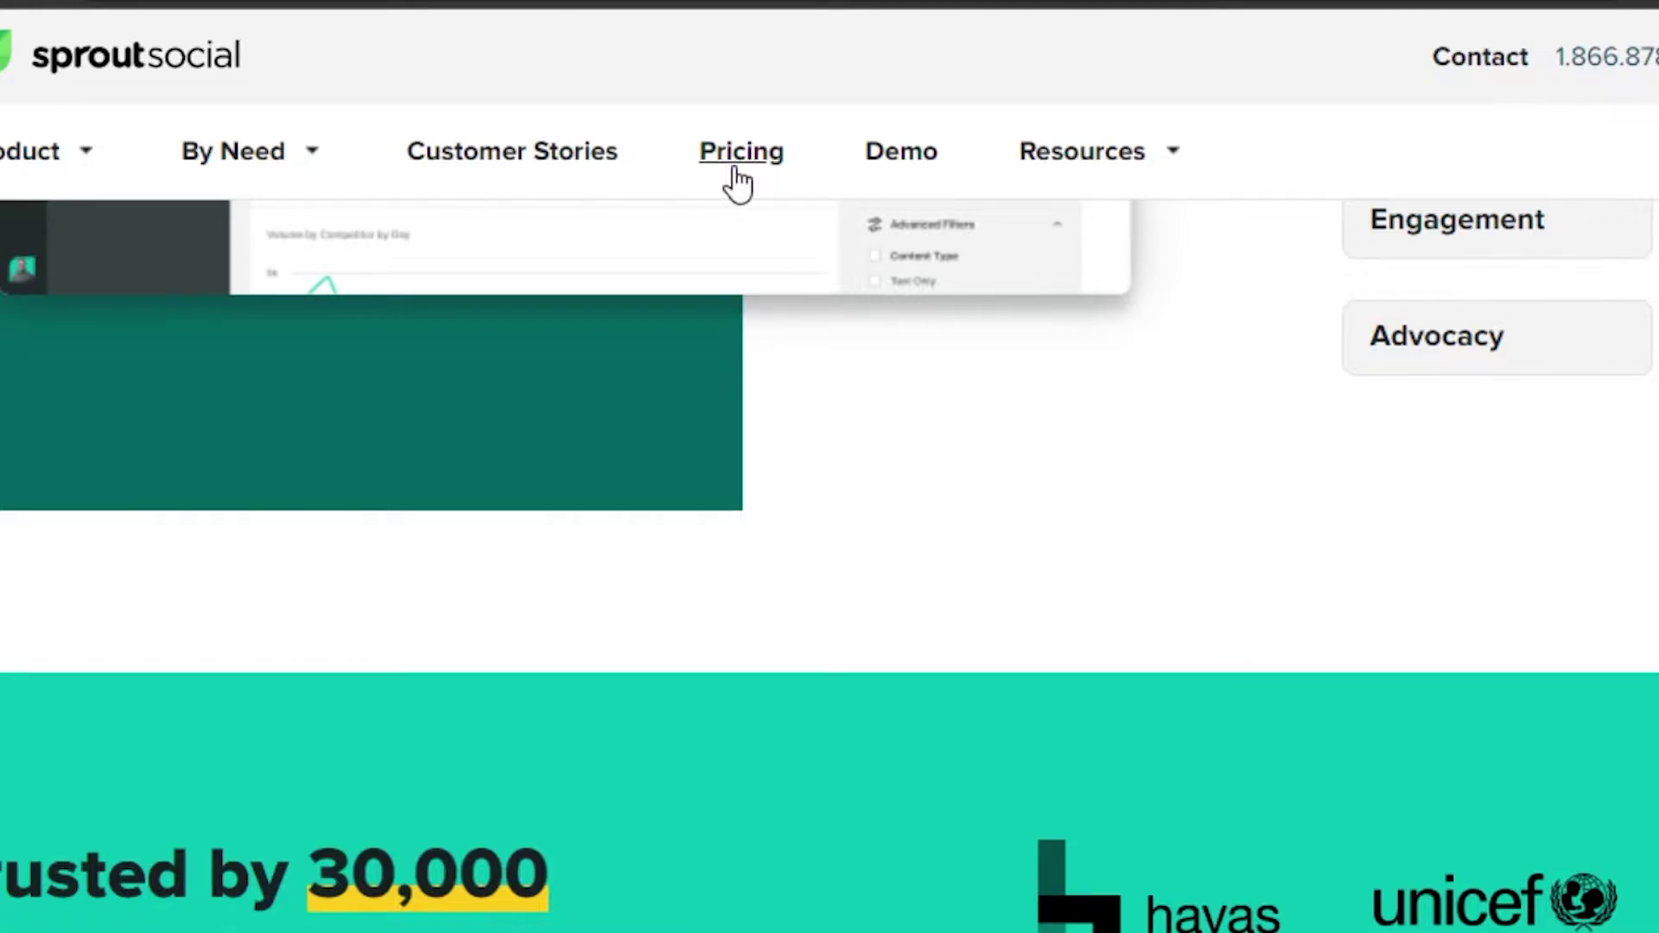
- Go to the pricing page and scroll through the Standard, Professional and Advanced plan features
left_click(735, 164)
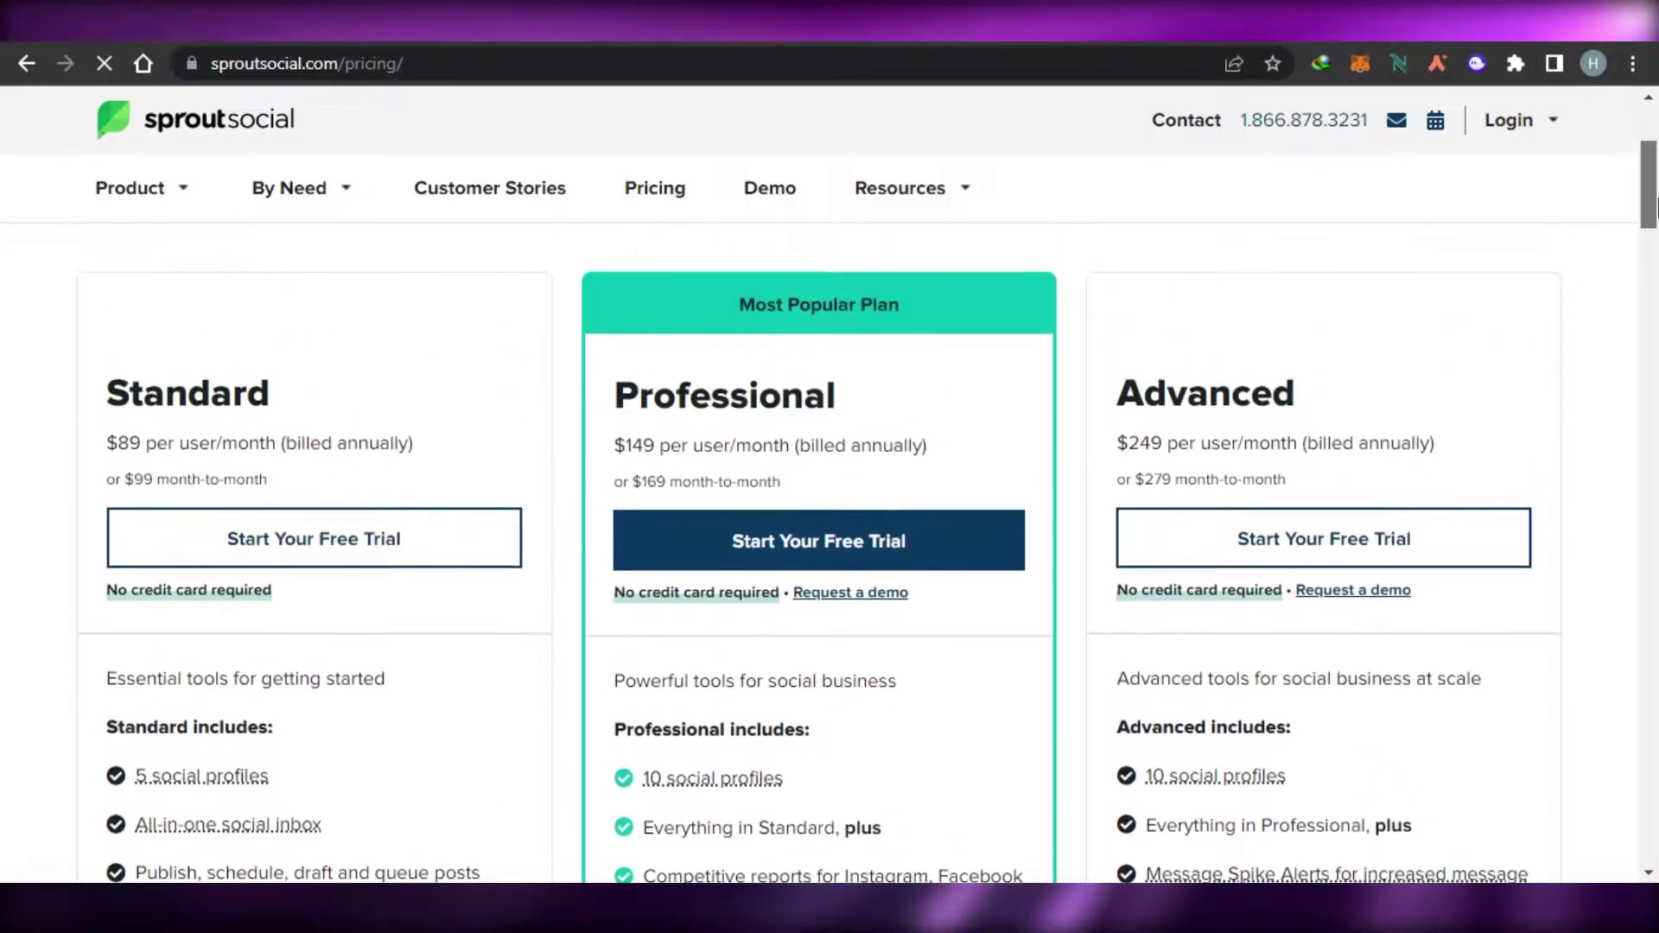
left_click_drag(1657, 203, 1651, 216)
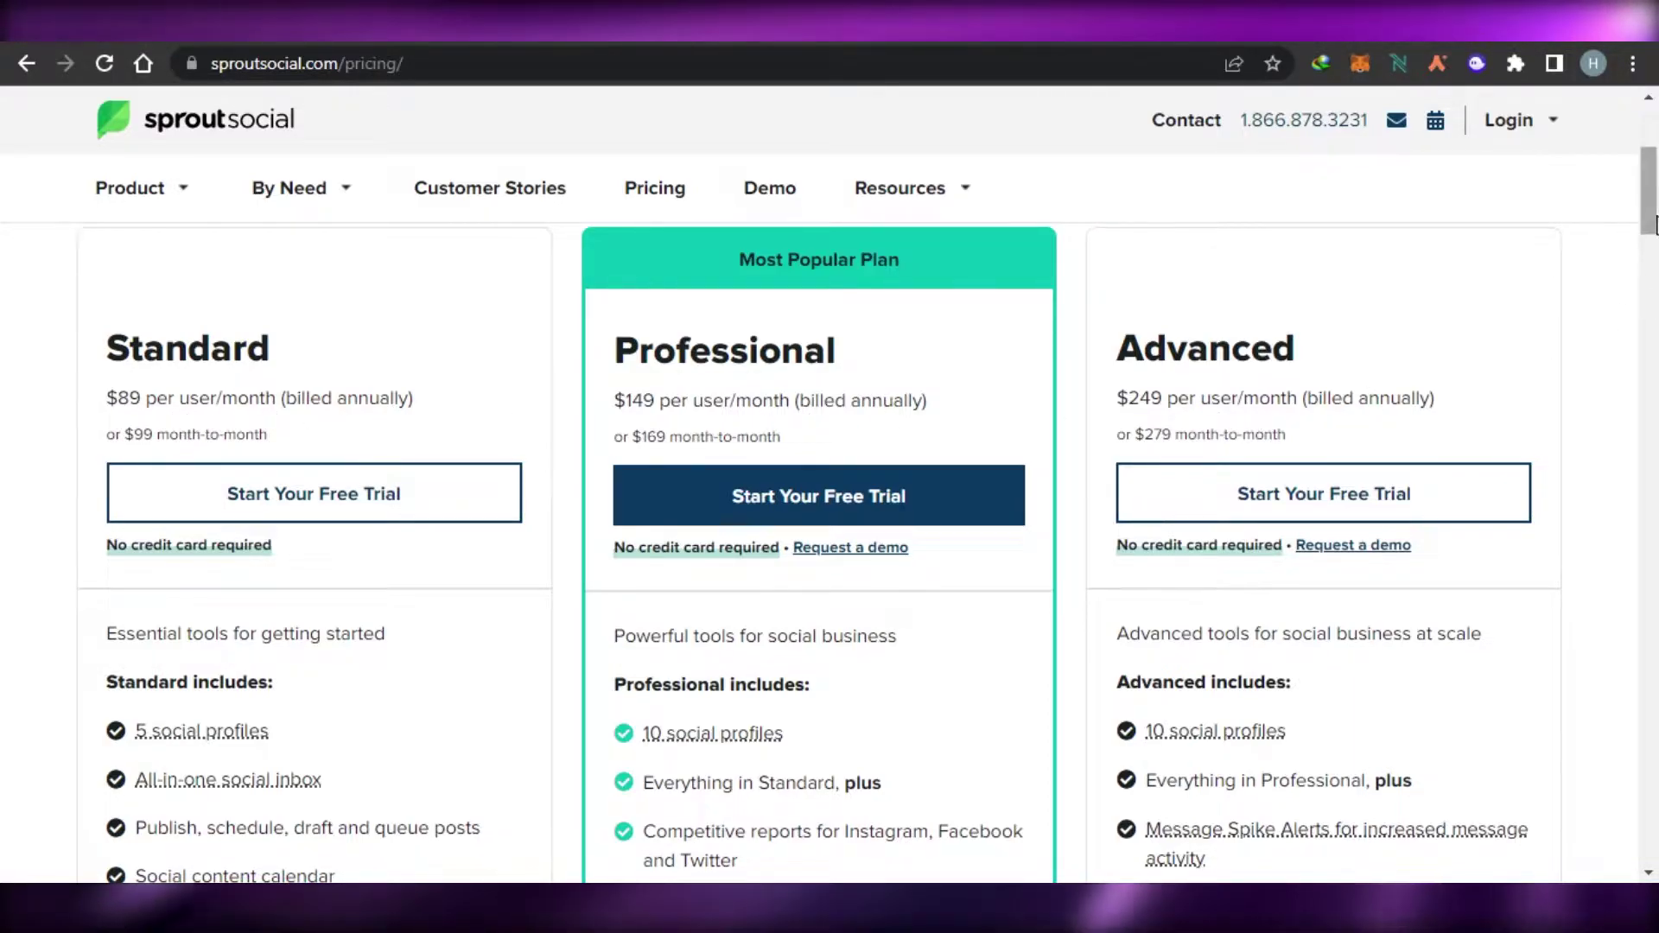
left_click_drag(1654, 220, 1656, 255)
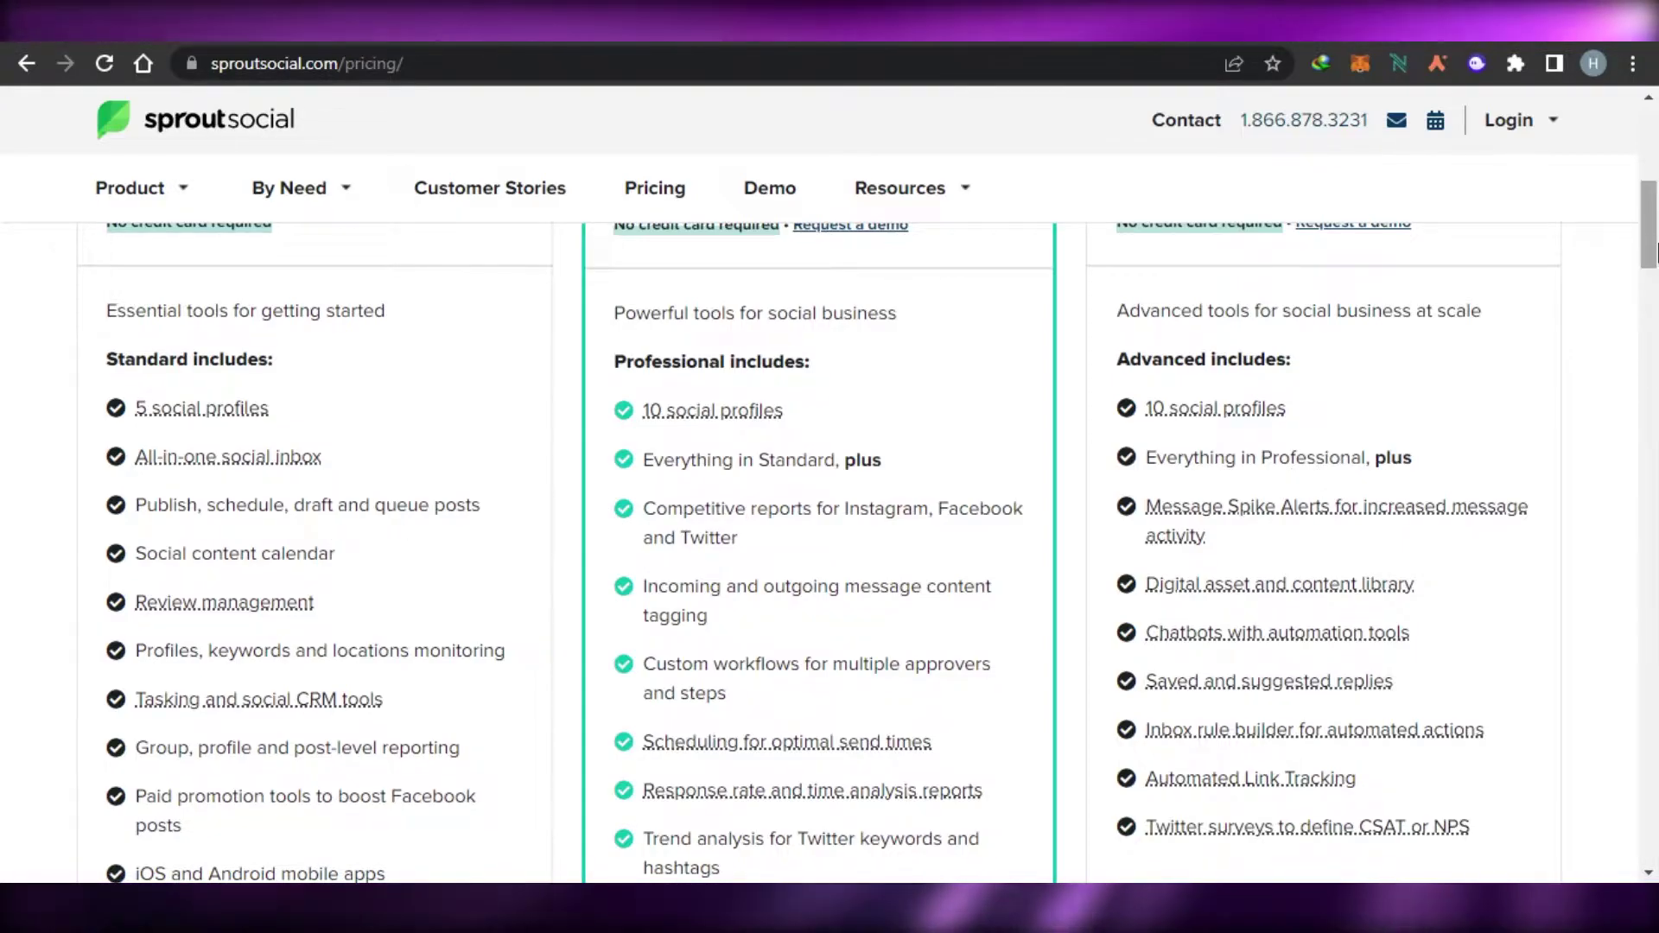
left_click_drag(1655, 255, 1654, 212)
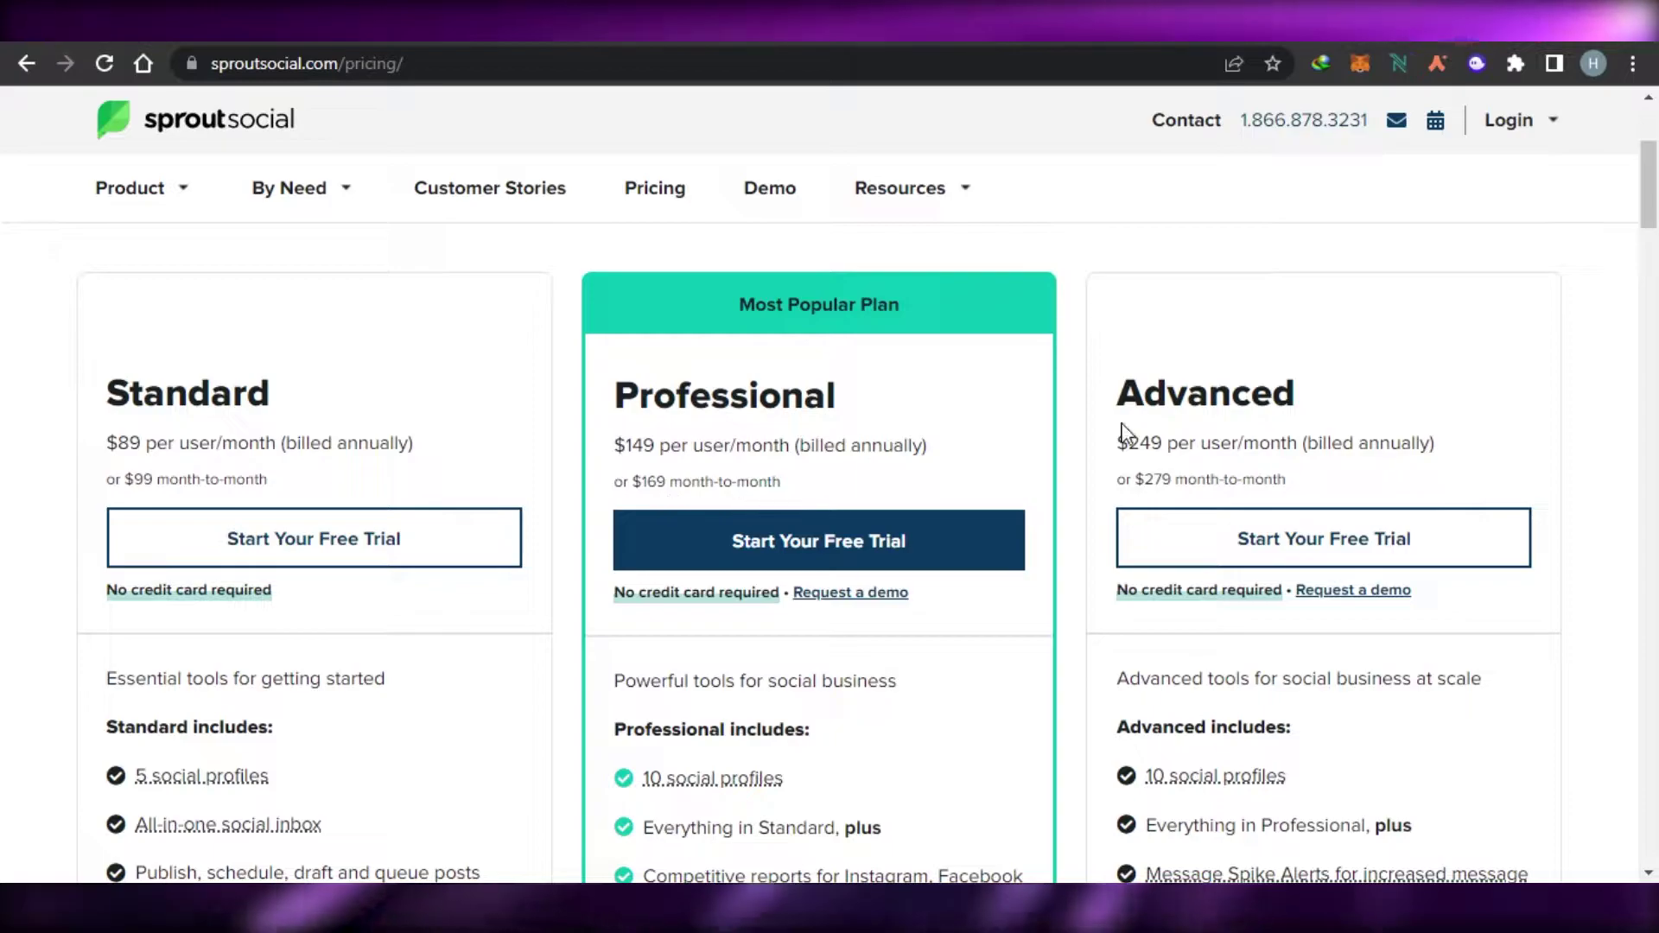
scroll(777, 260, "down", 5)
mouse_move(757, 397)
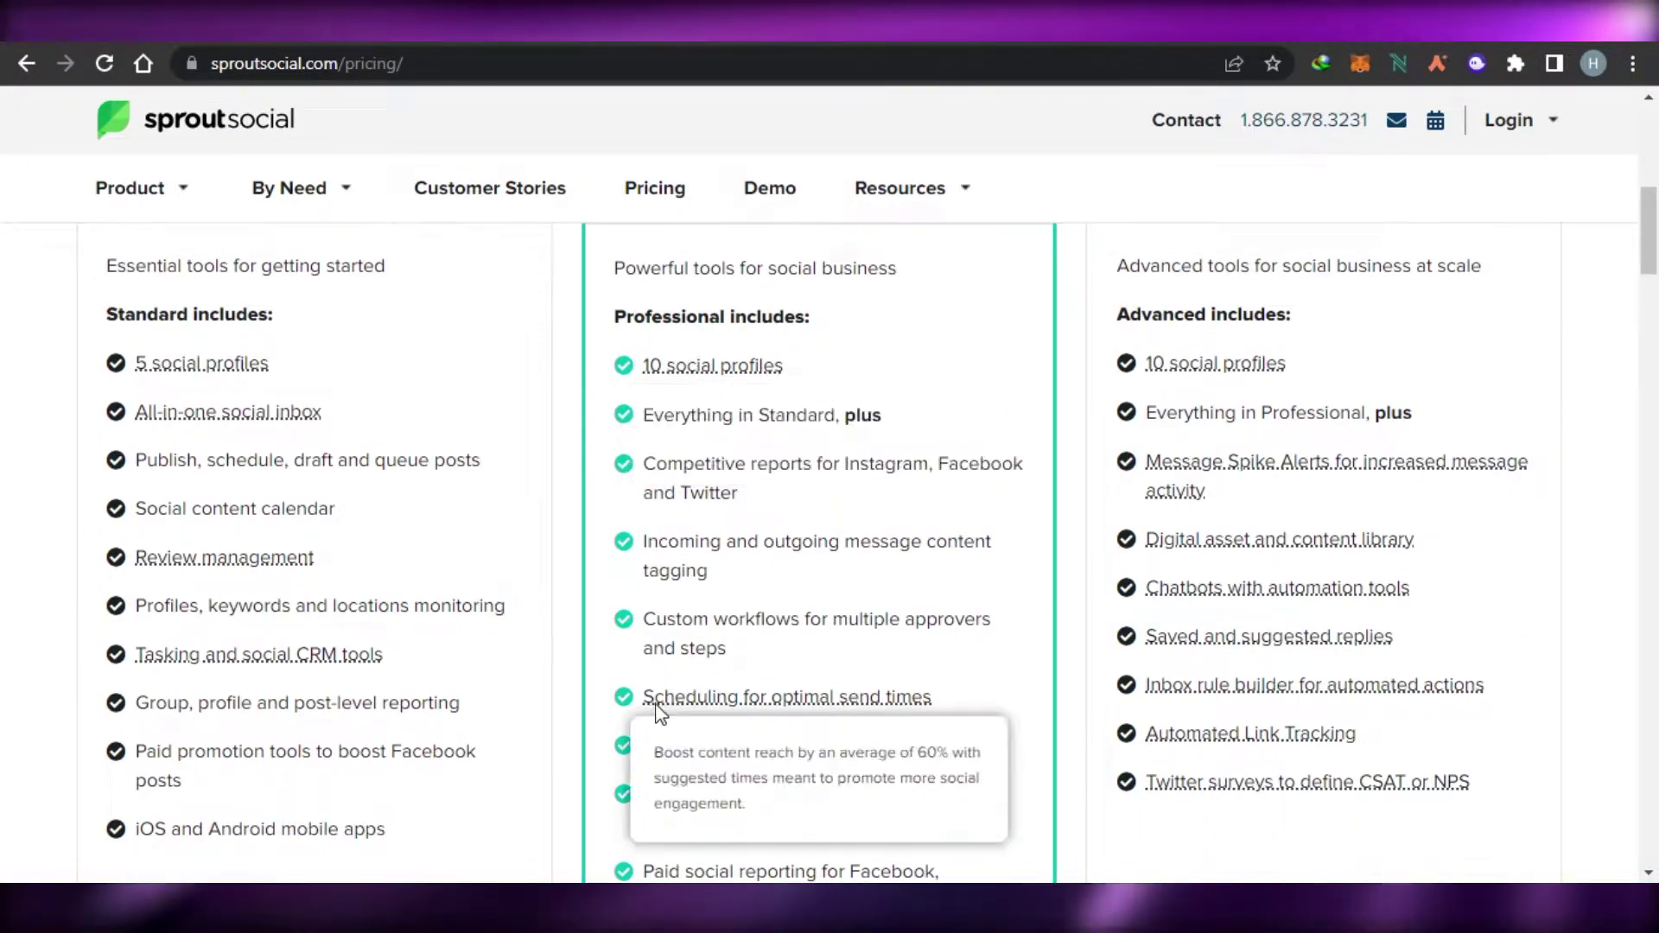
- Re-check the plan comparison and start the Professional plan's free trial
scroll(1593, 336, "up", 5)
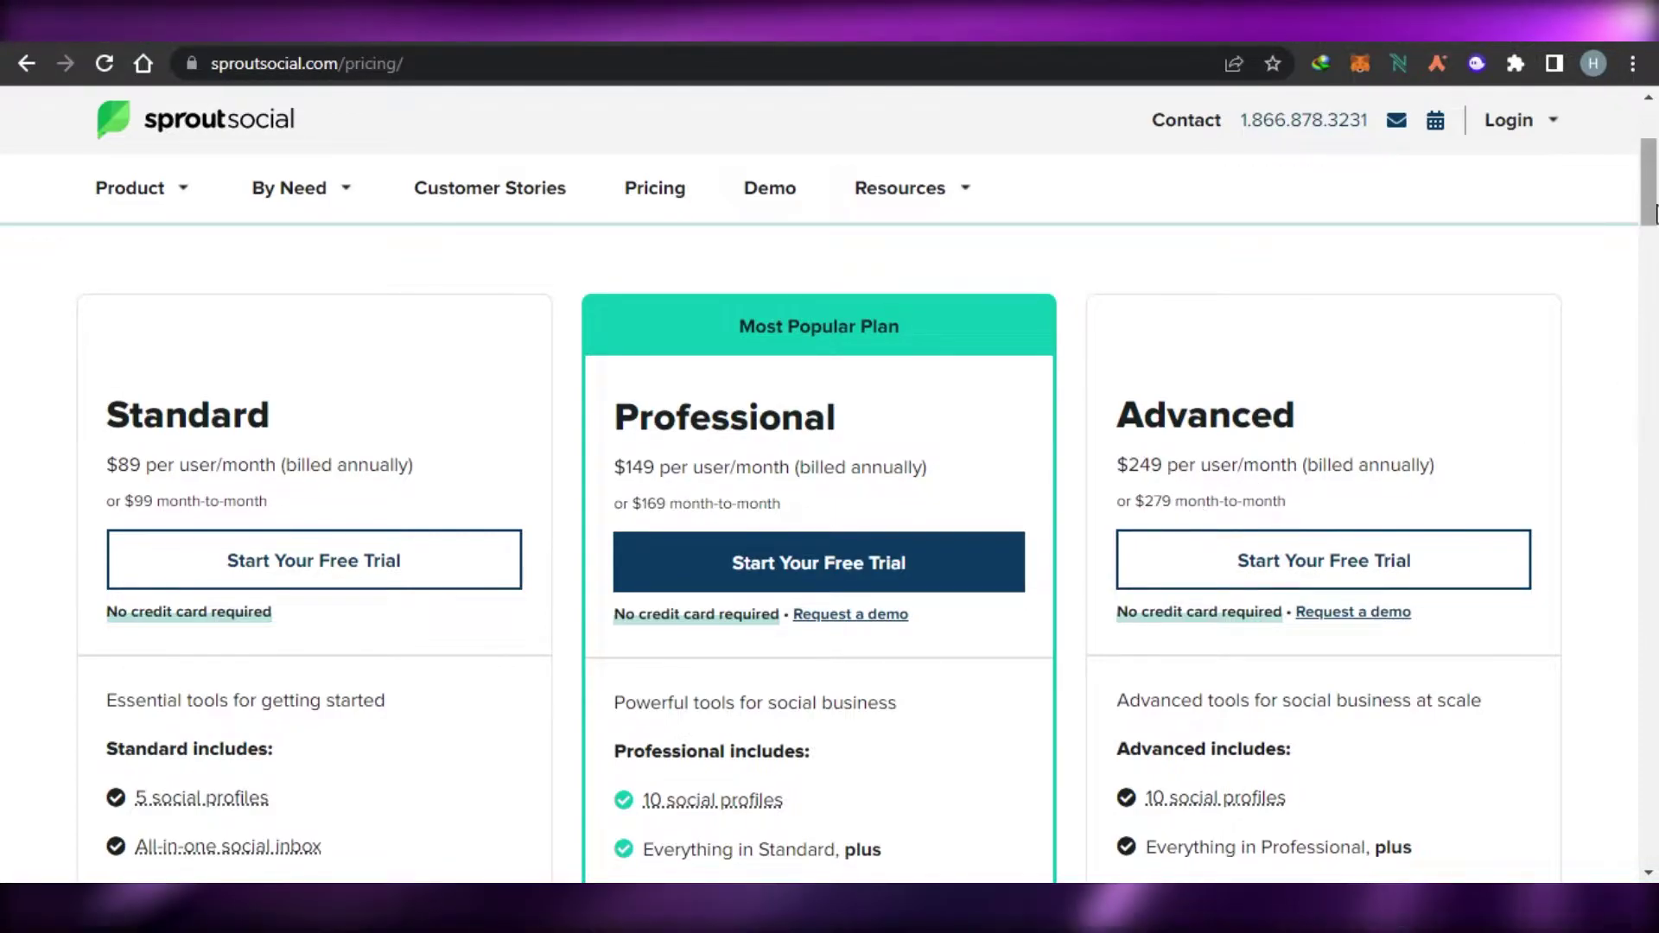
scroll(1642, 346, "down", 5)
scroll(1654, 259, "down", 4)
scroll(864, 346, "up", 12)
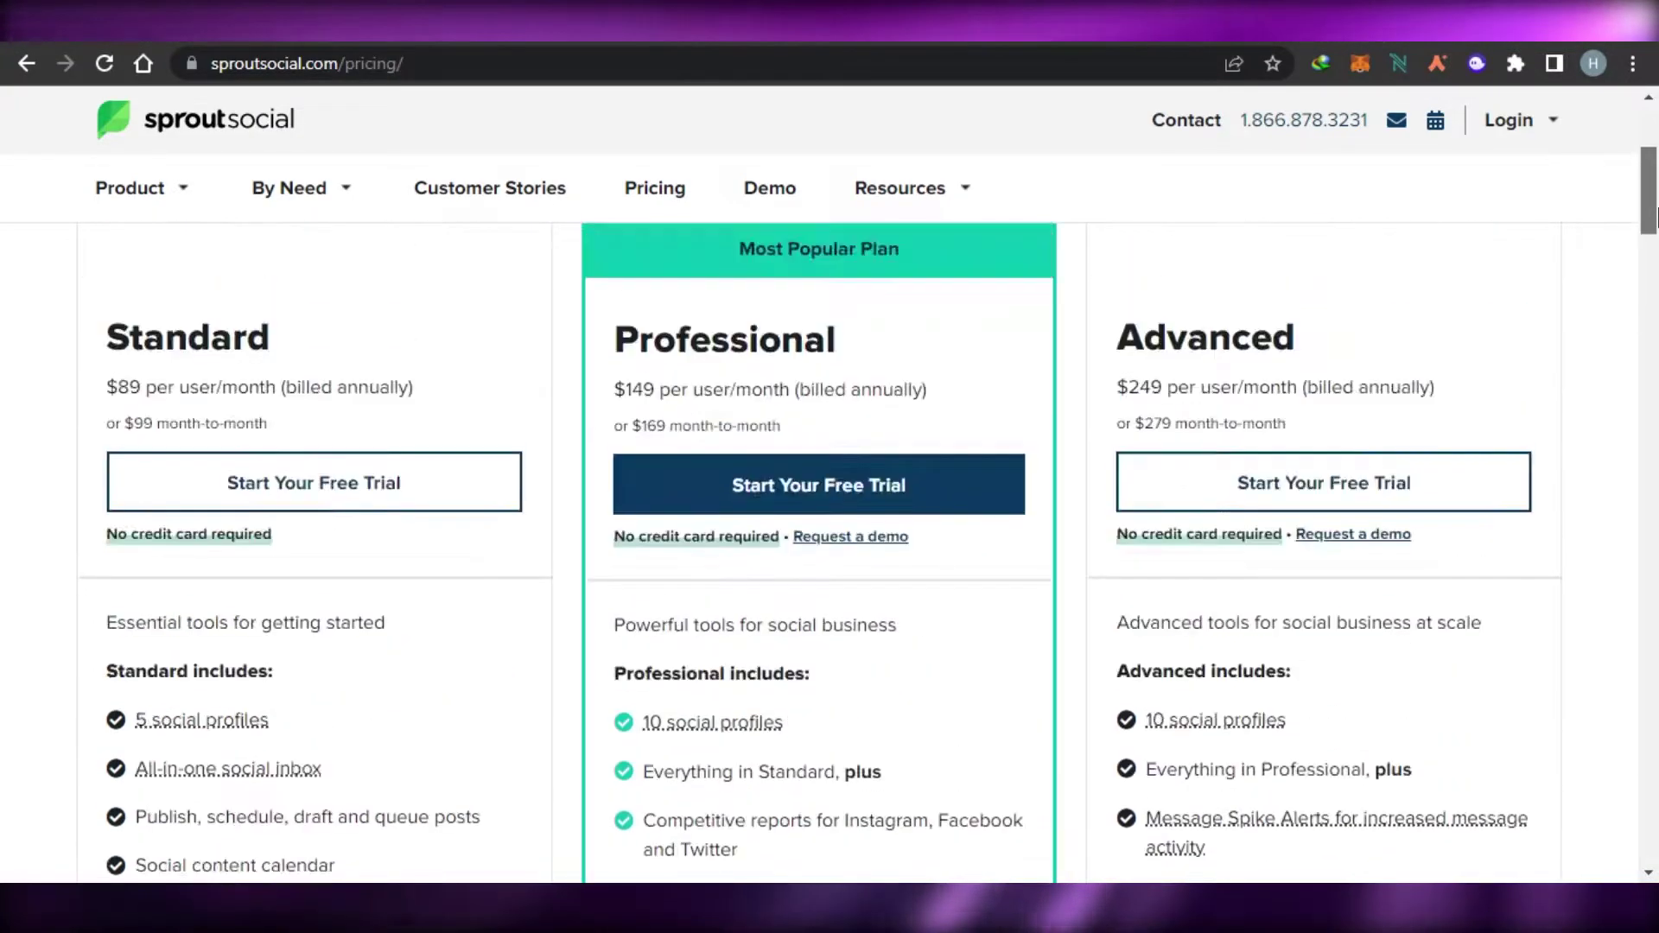
scroll(423, 358, "down", 3)
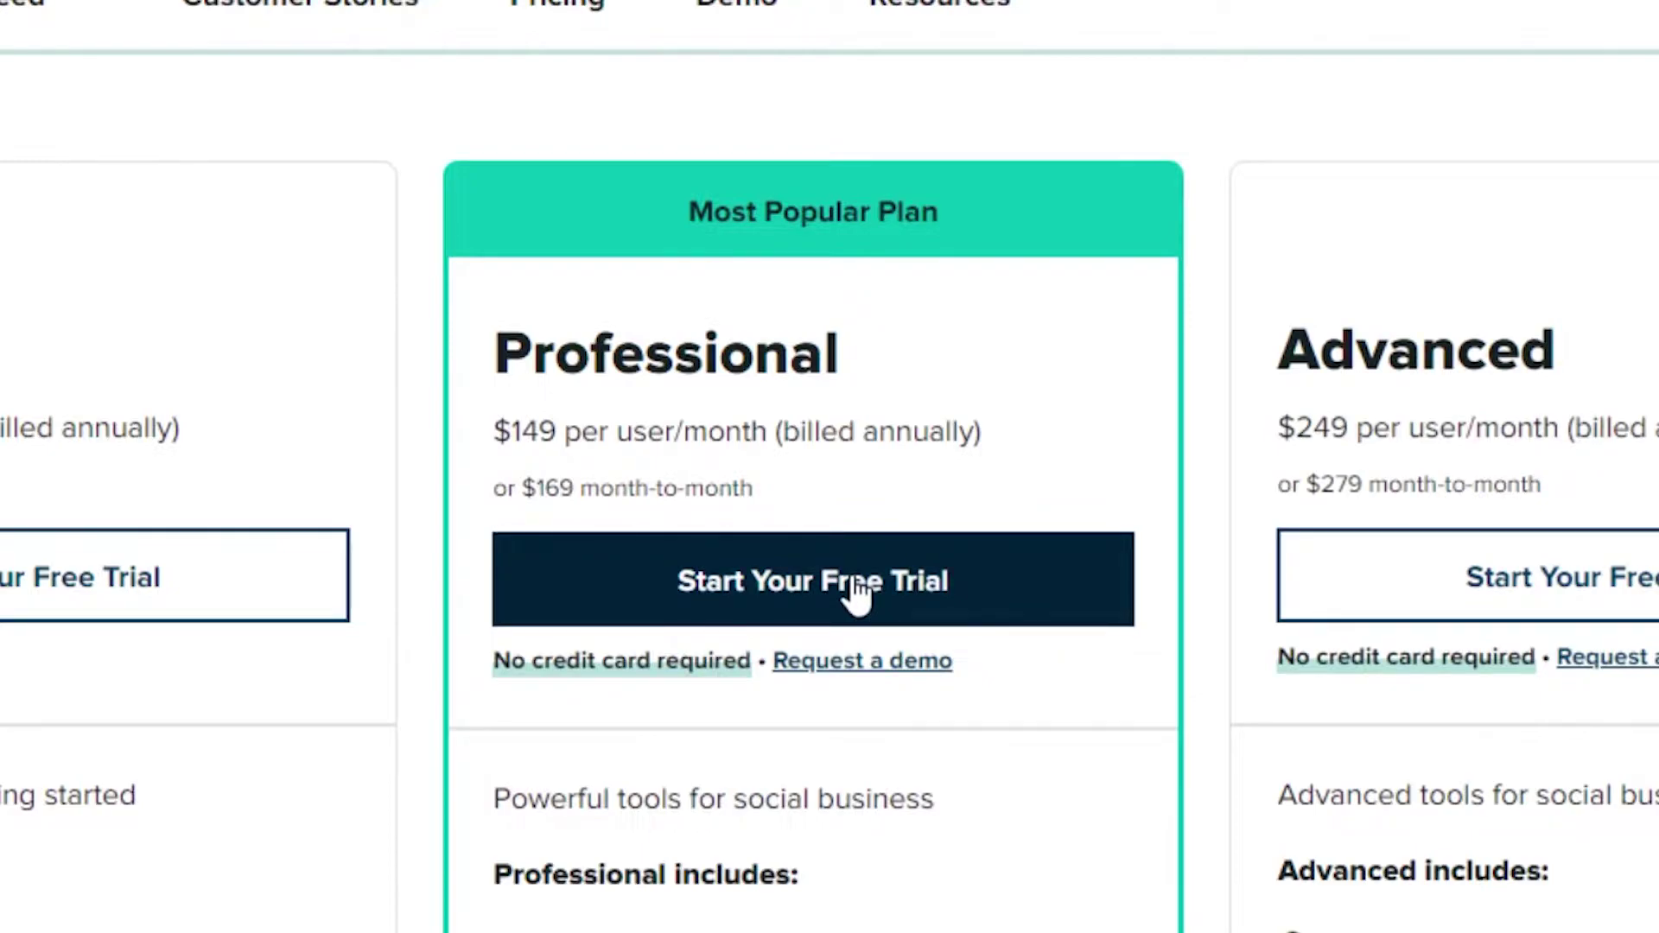
left_click(702, 615)
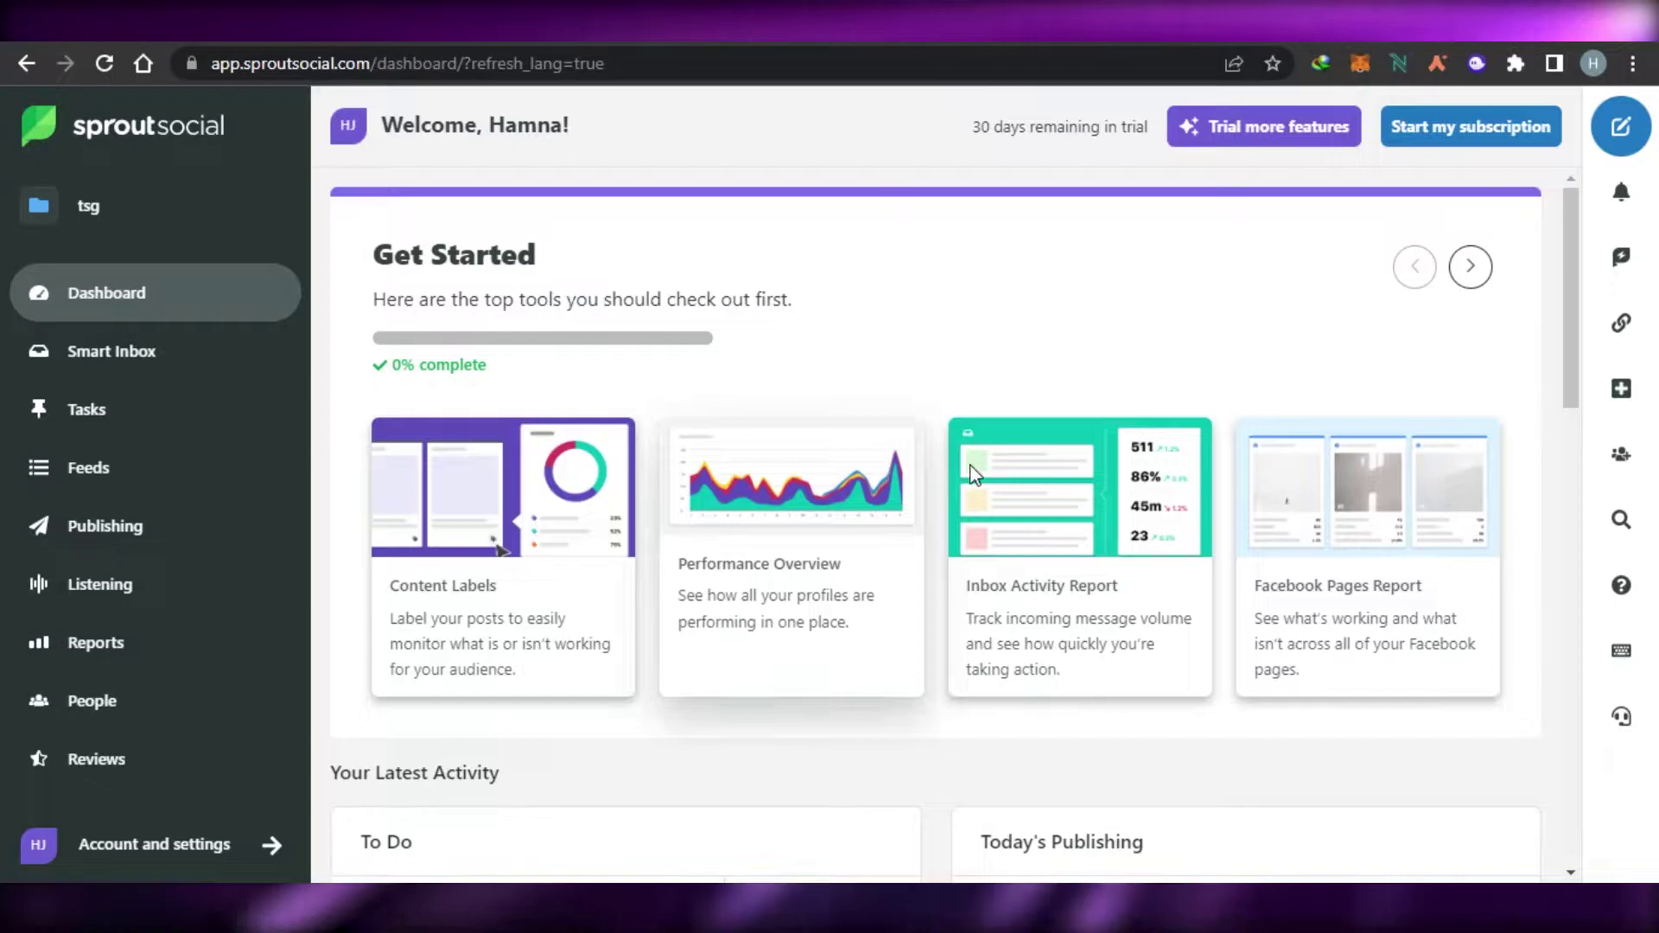
- Scroll the trial dashboard through Get Started, Your Latest Activity and Explore More Features
scroll(1577, 473, "down", 5)
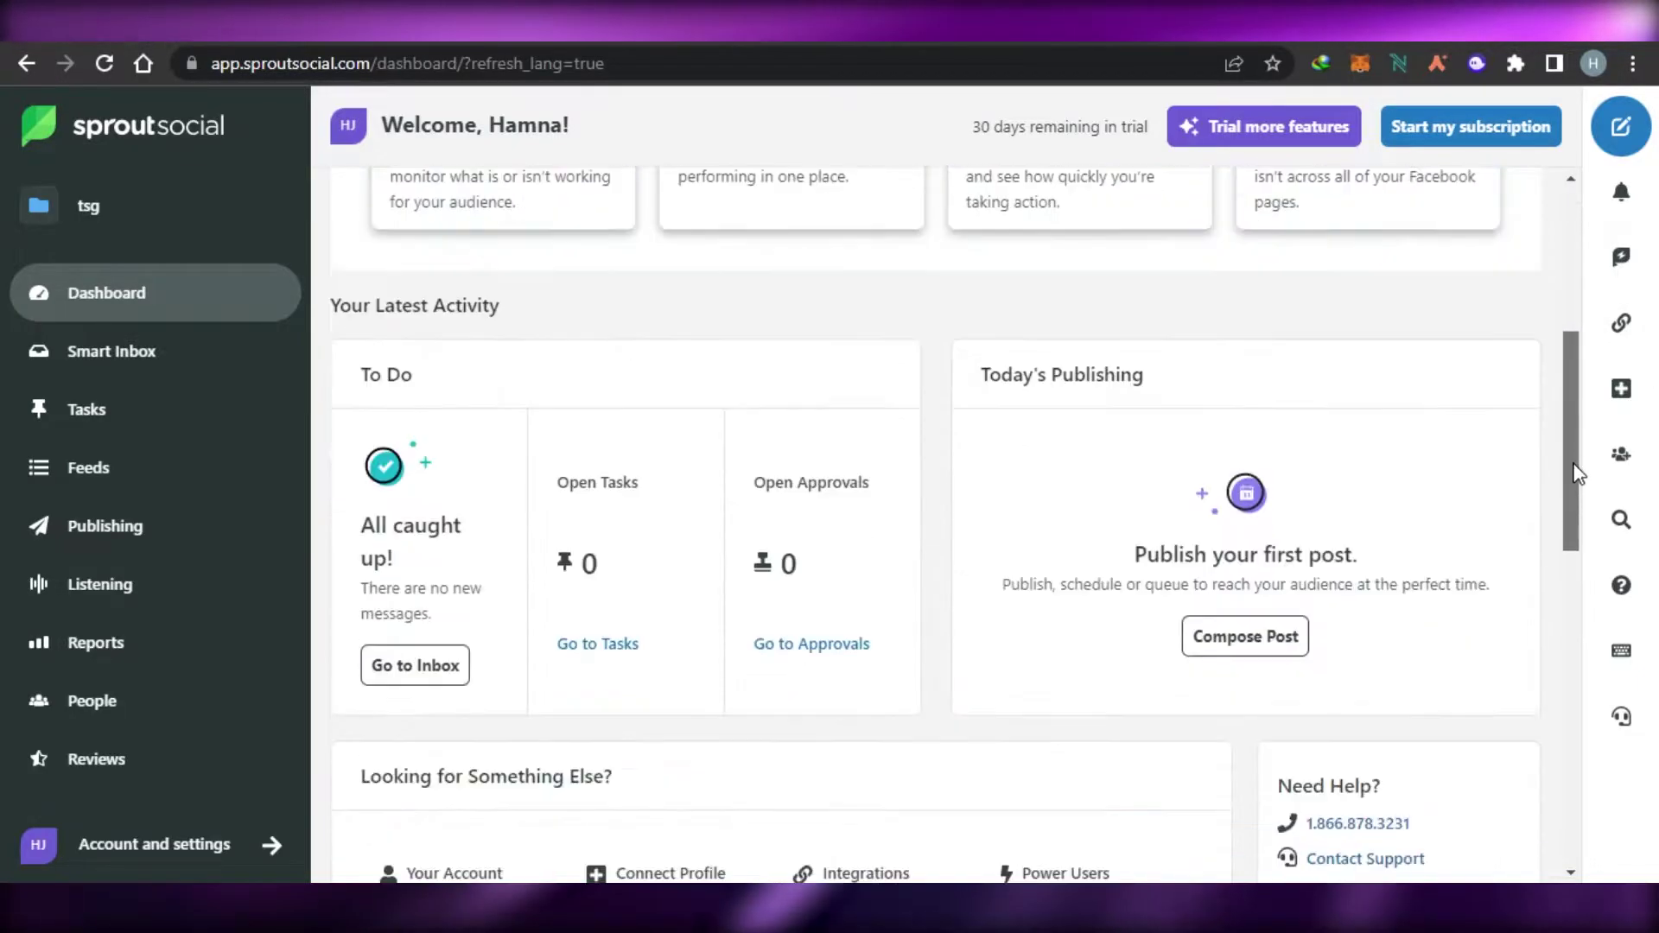
left_click_drag(1577, 474, 1579, 315)
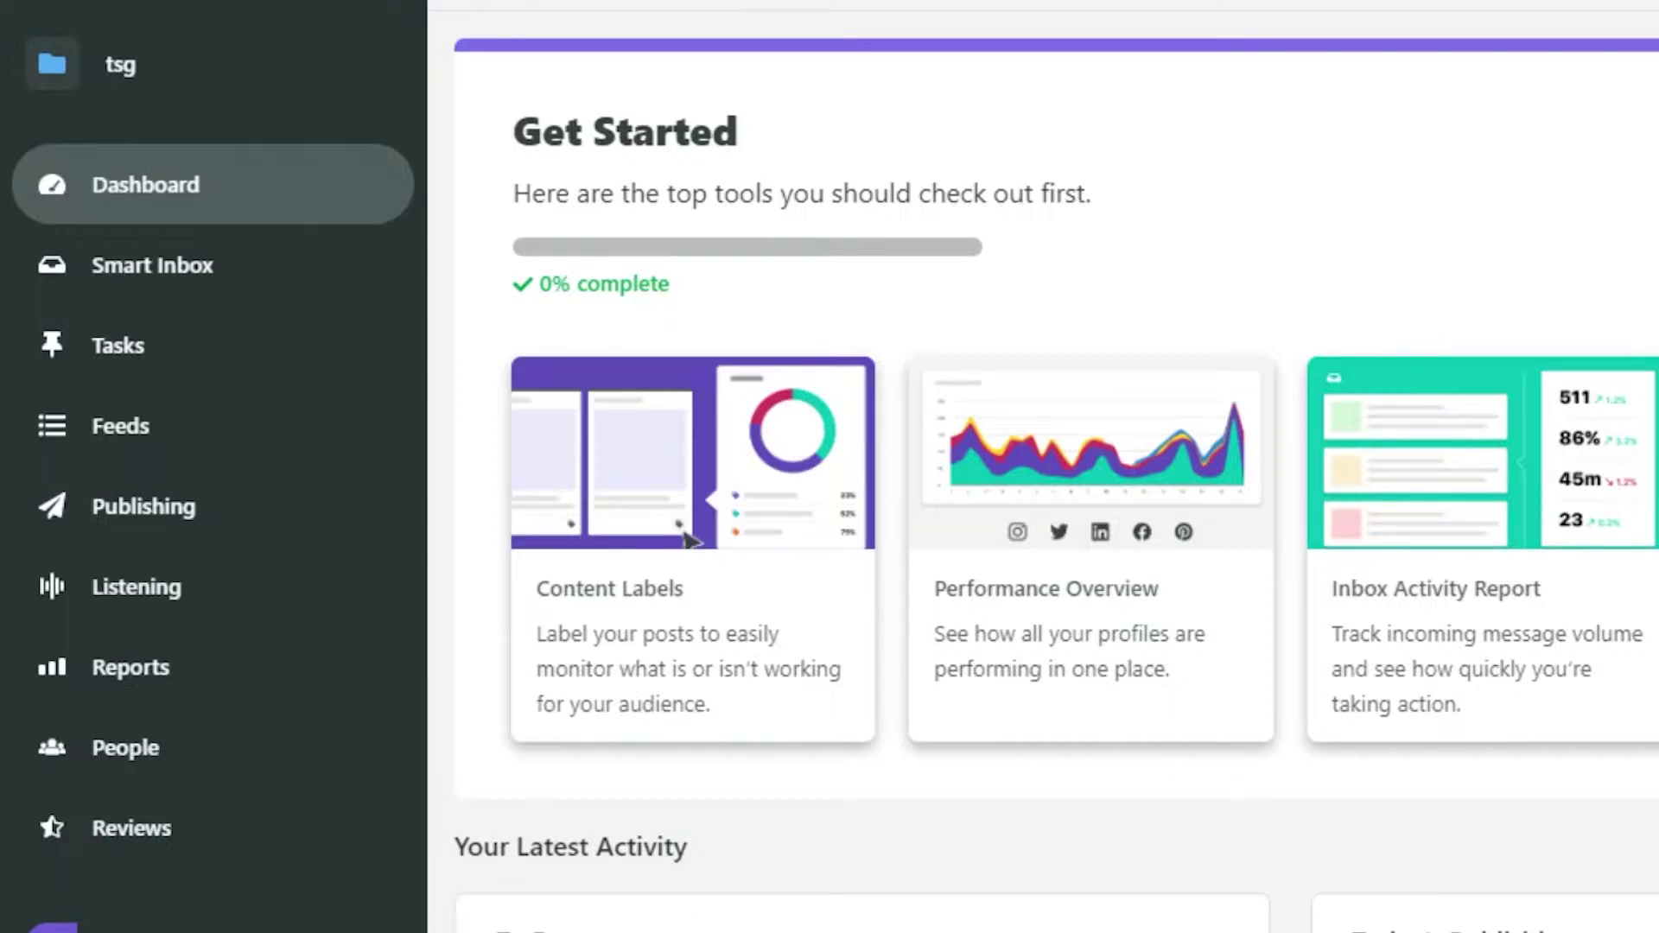
scroll(689, 540, "down", 10)
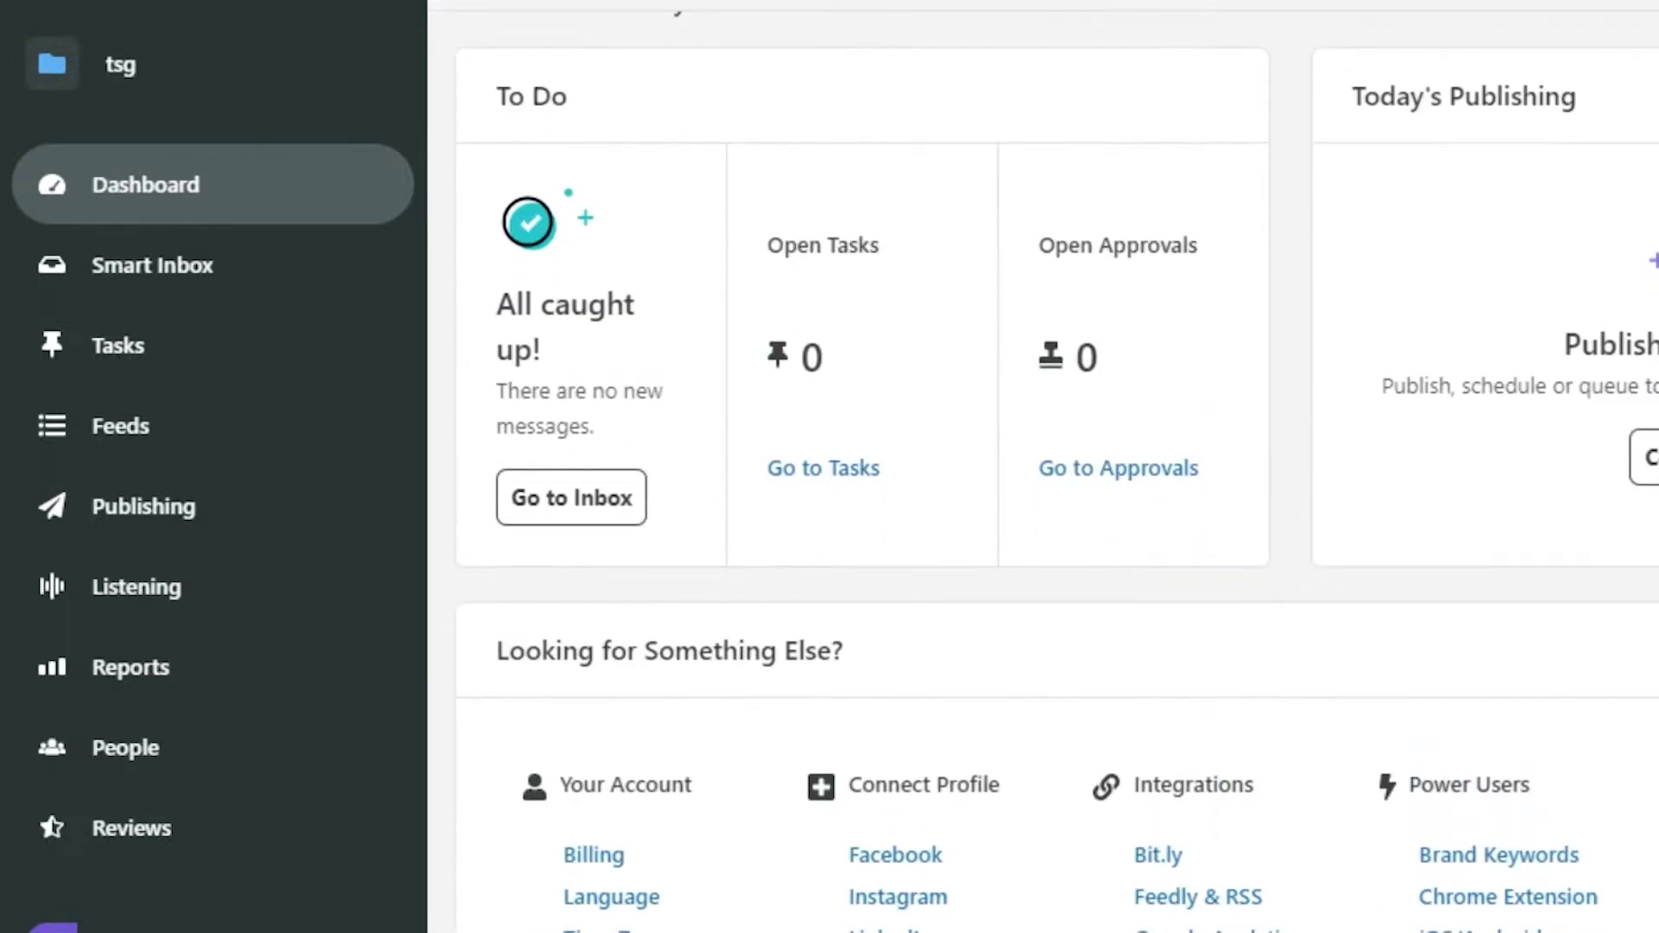
scroll(1057, 472, "down", 12)
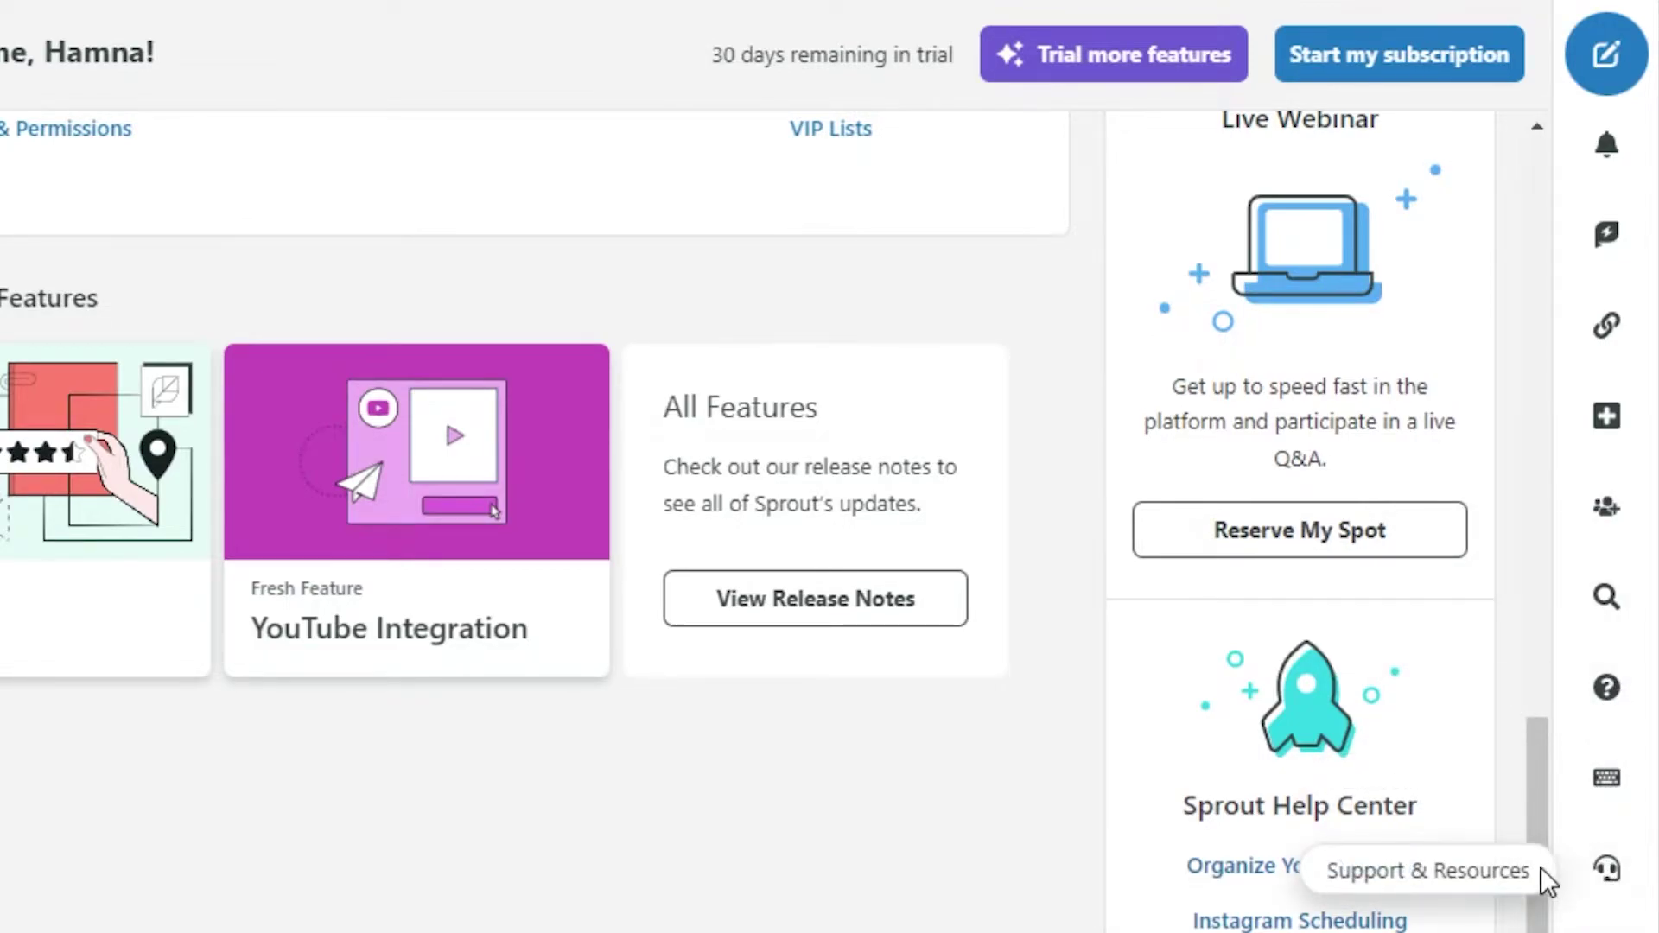
left_click_drag(1542, 873, 1569, 166)
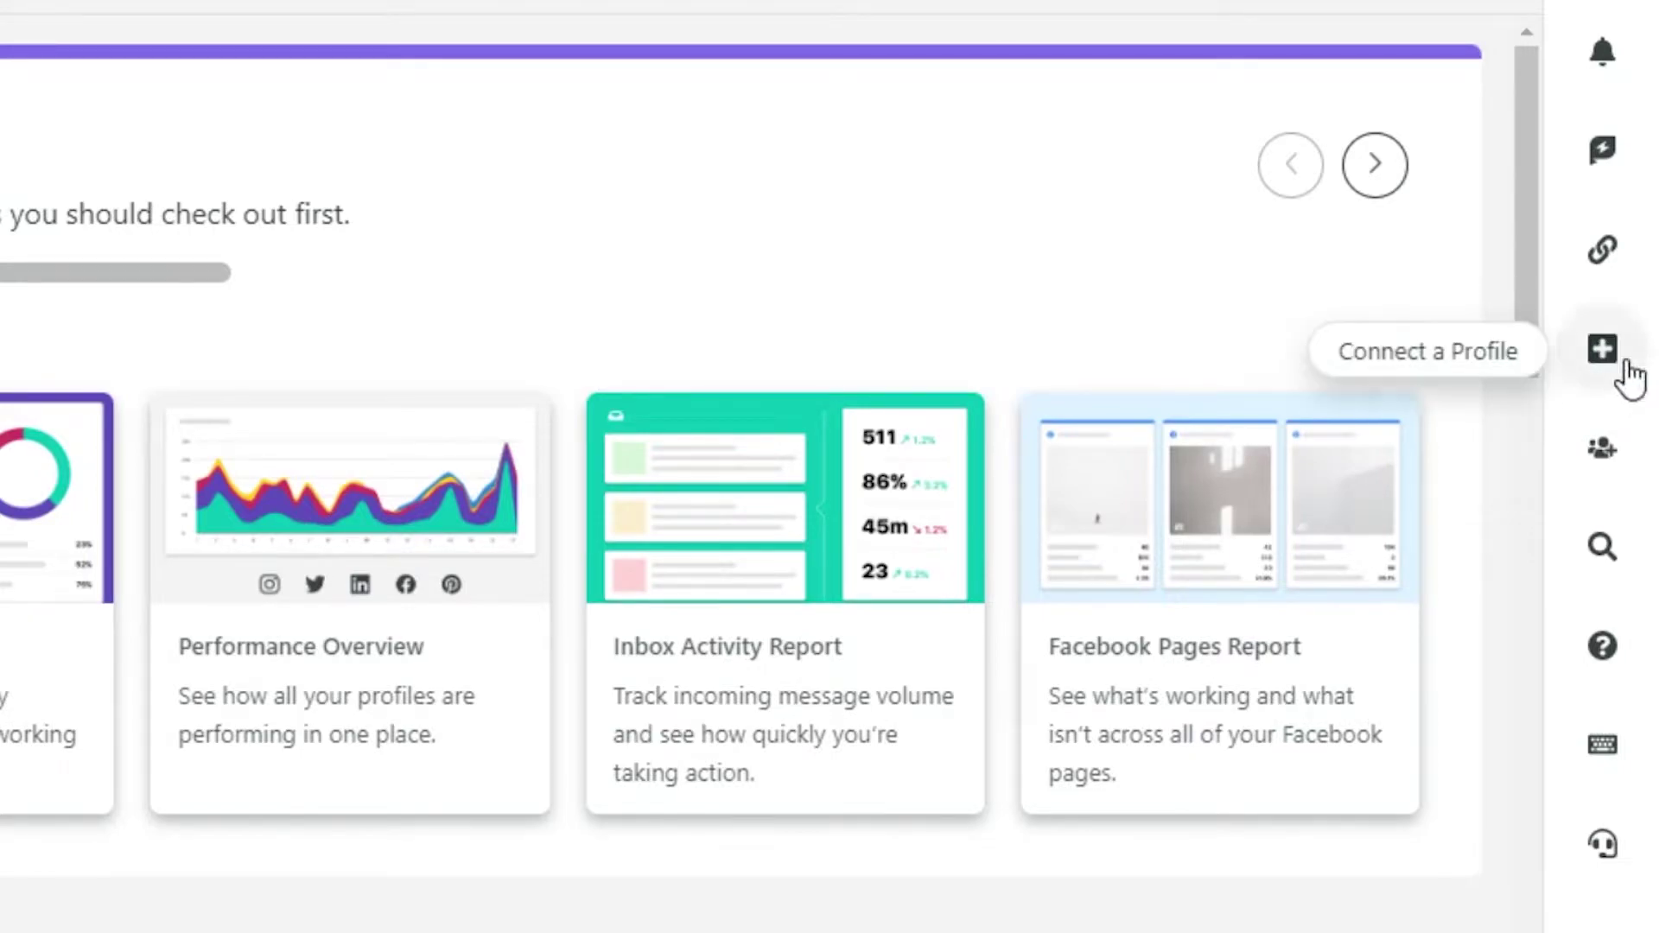
- Start connecting a social profile and scroll the Connect a Profile network options
left_click(1600, 361)
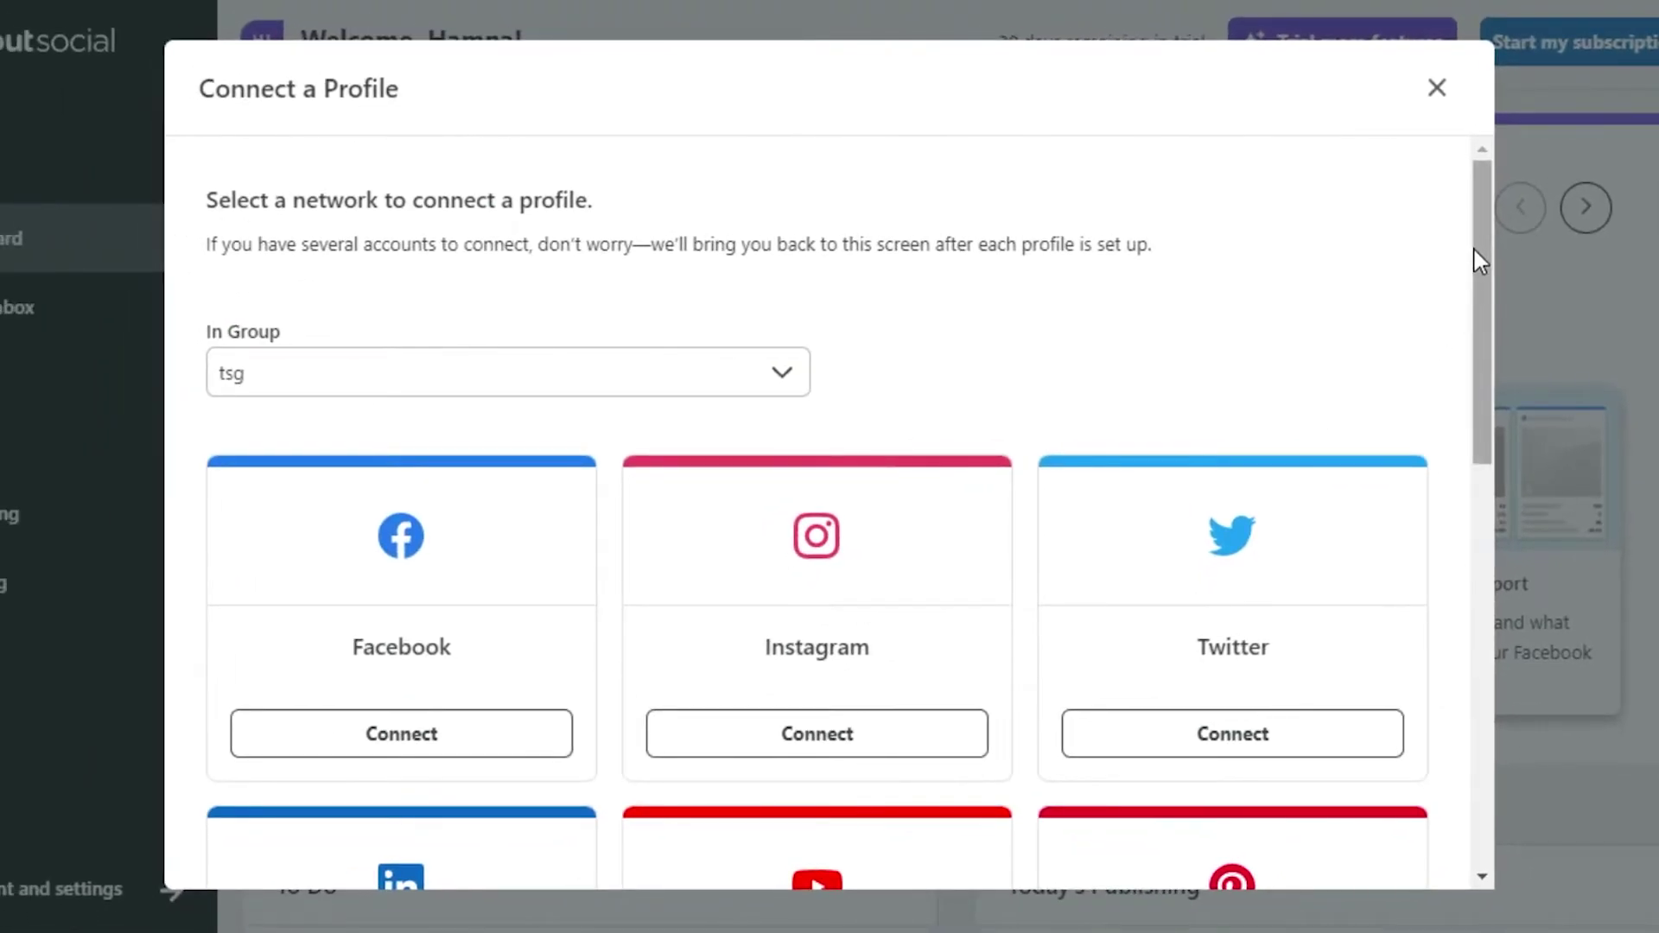
left_click_drag(1479, 237, 1477, 308)
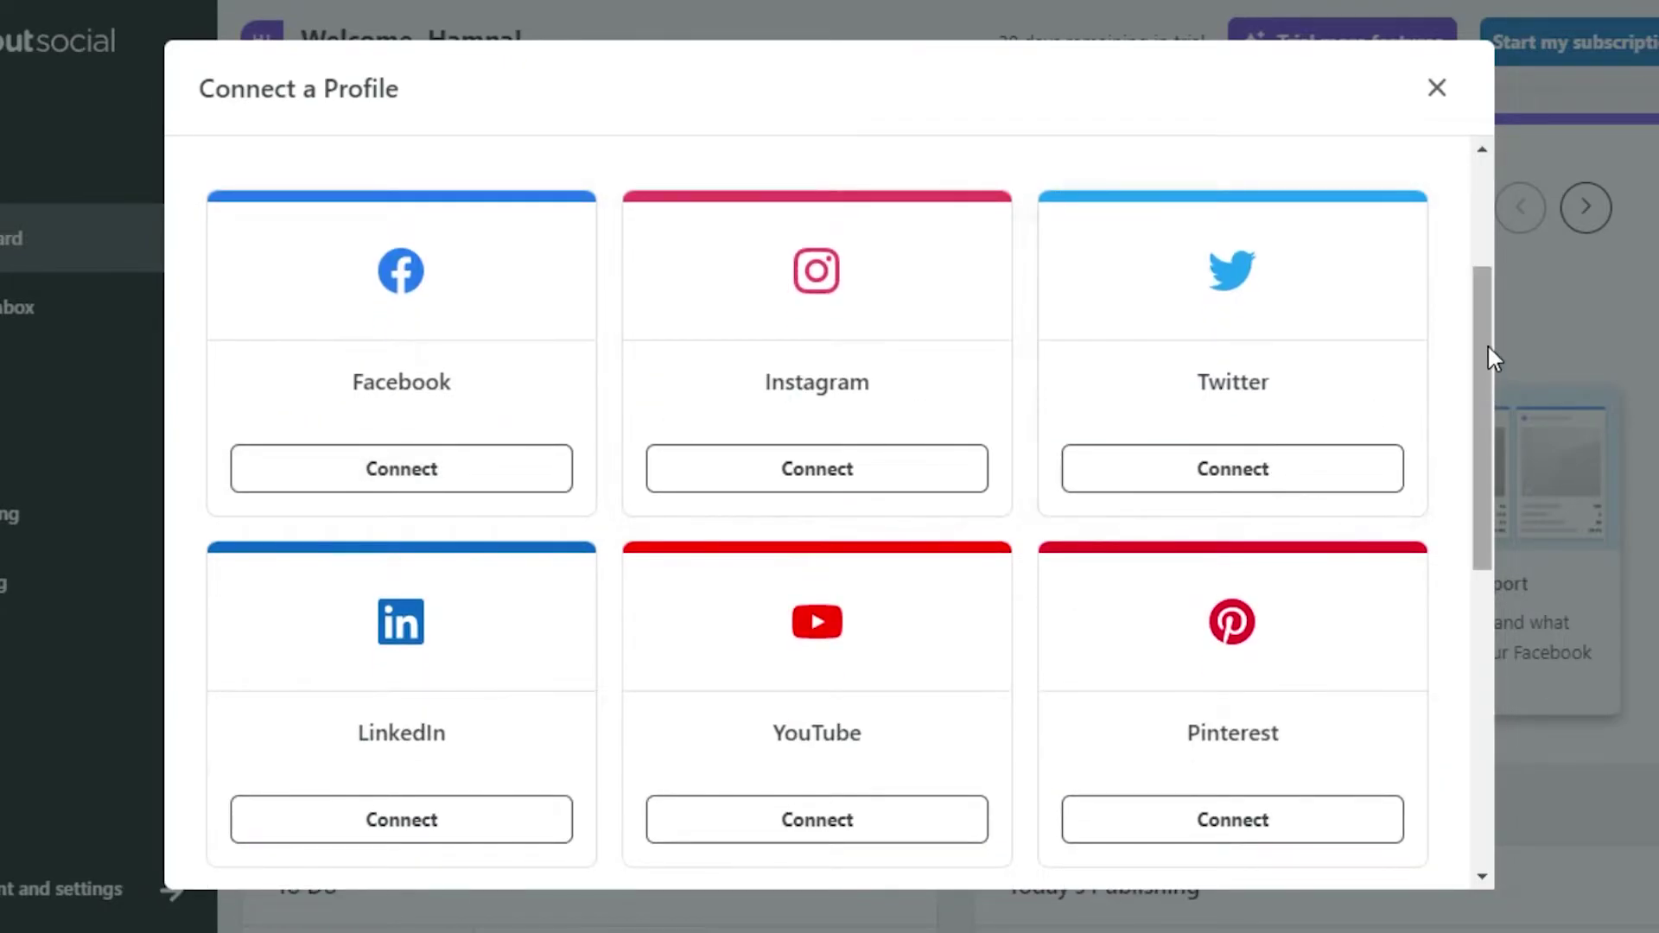
left_click_drag(1489, 357, 1476, 218)
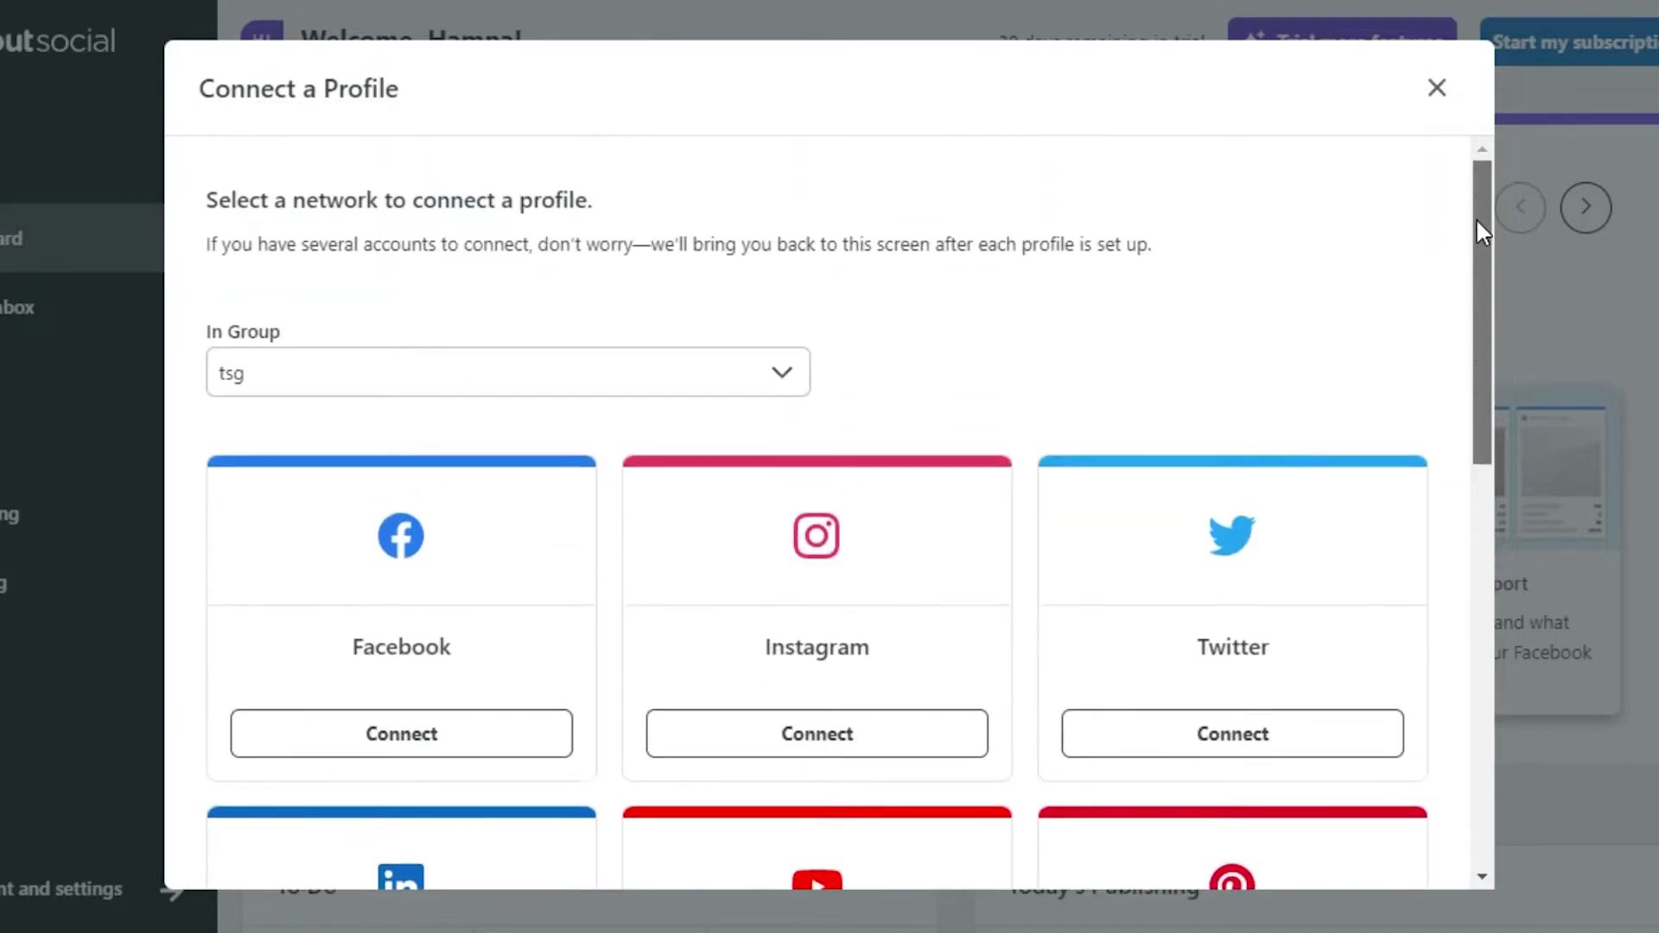
left_click_drag(1092, 289, 1508, 394)
- Choose Facebook and Connect Page, review the Authorize step, then close the dialog
left_click(480, 374)
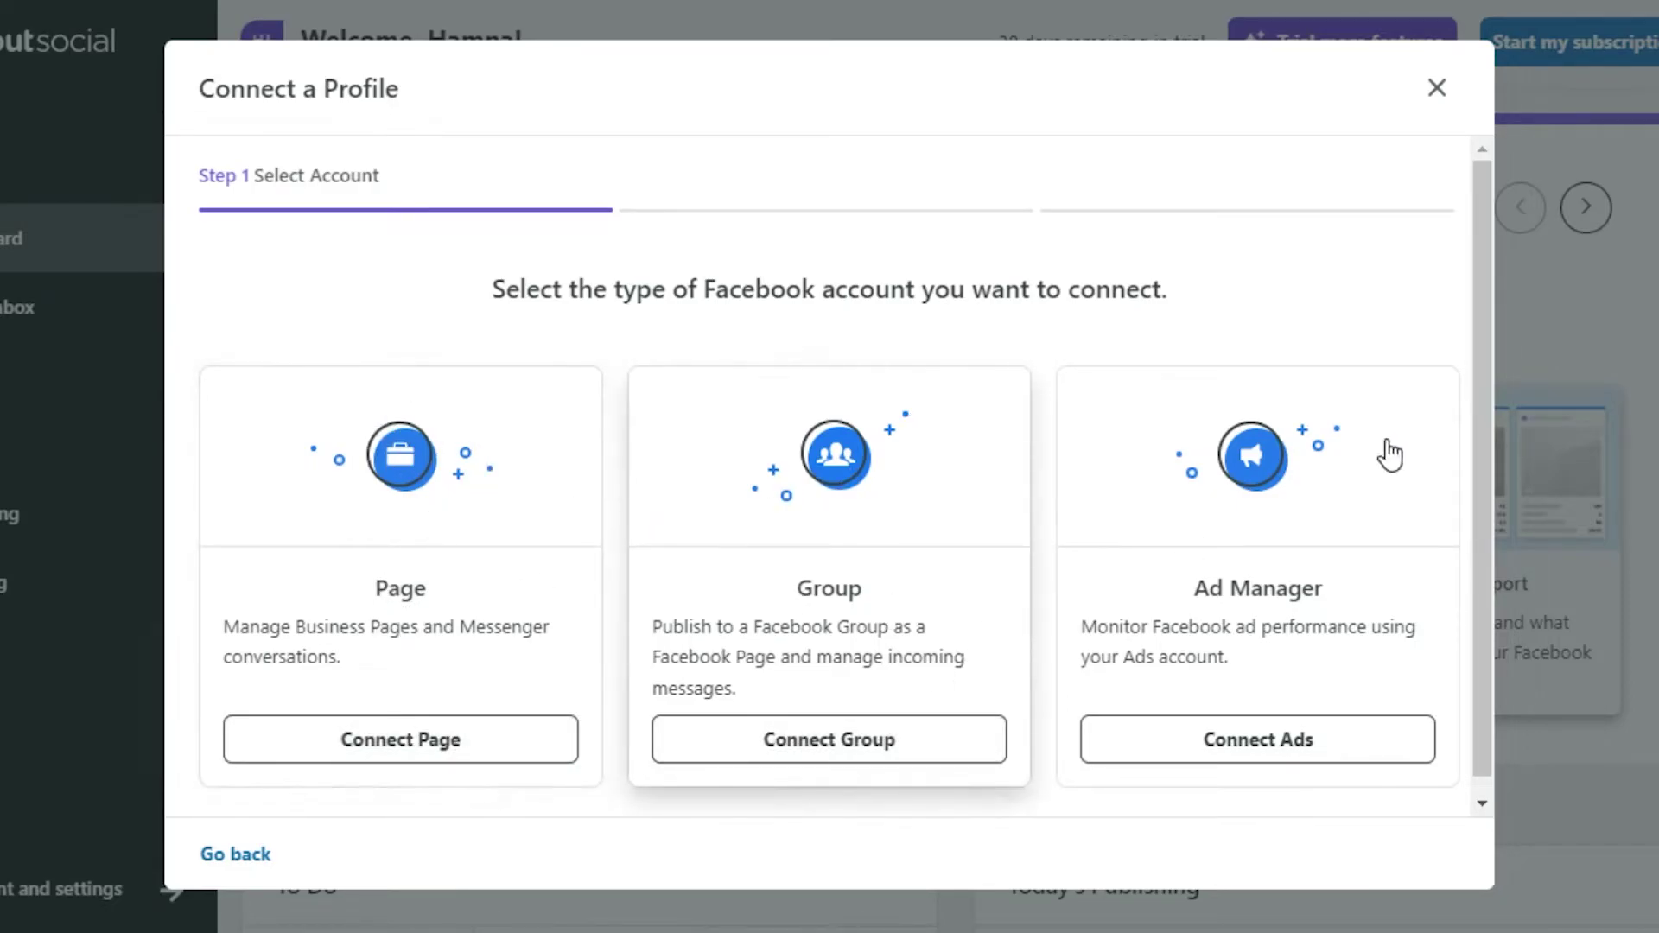
left_click(399, 741)
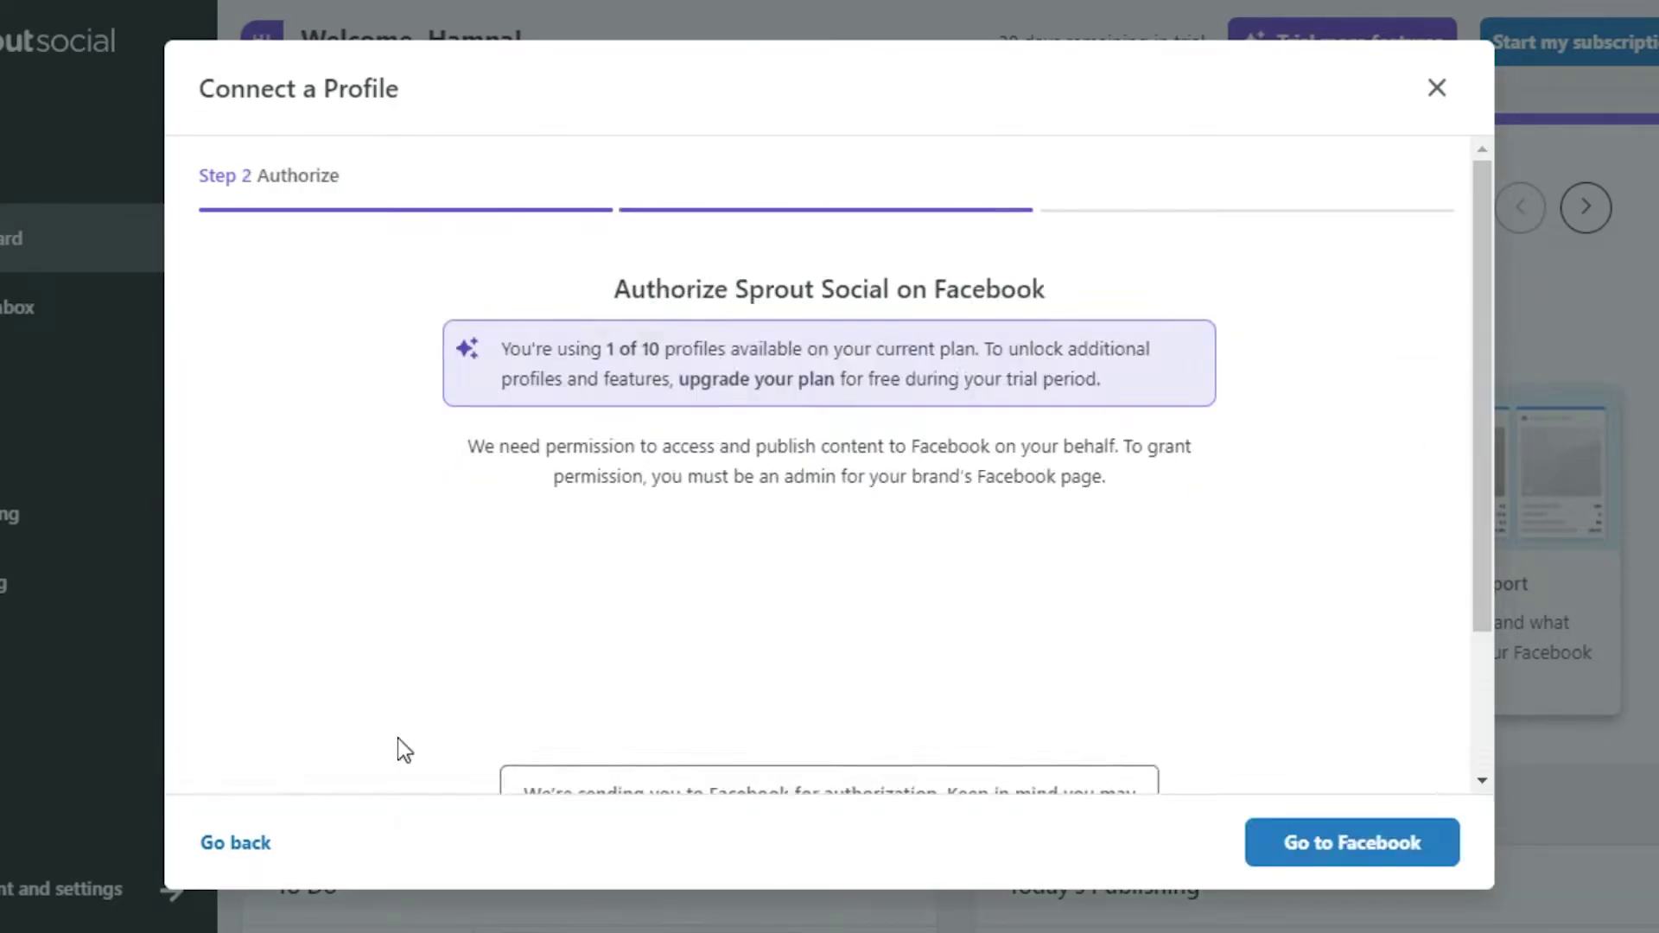
left_click_drag(1474, 227, 1469, 570)
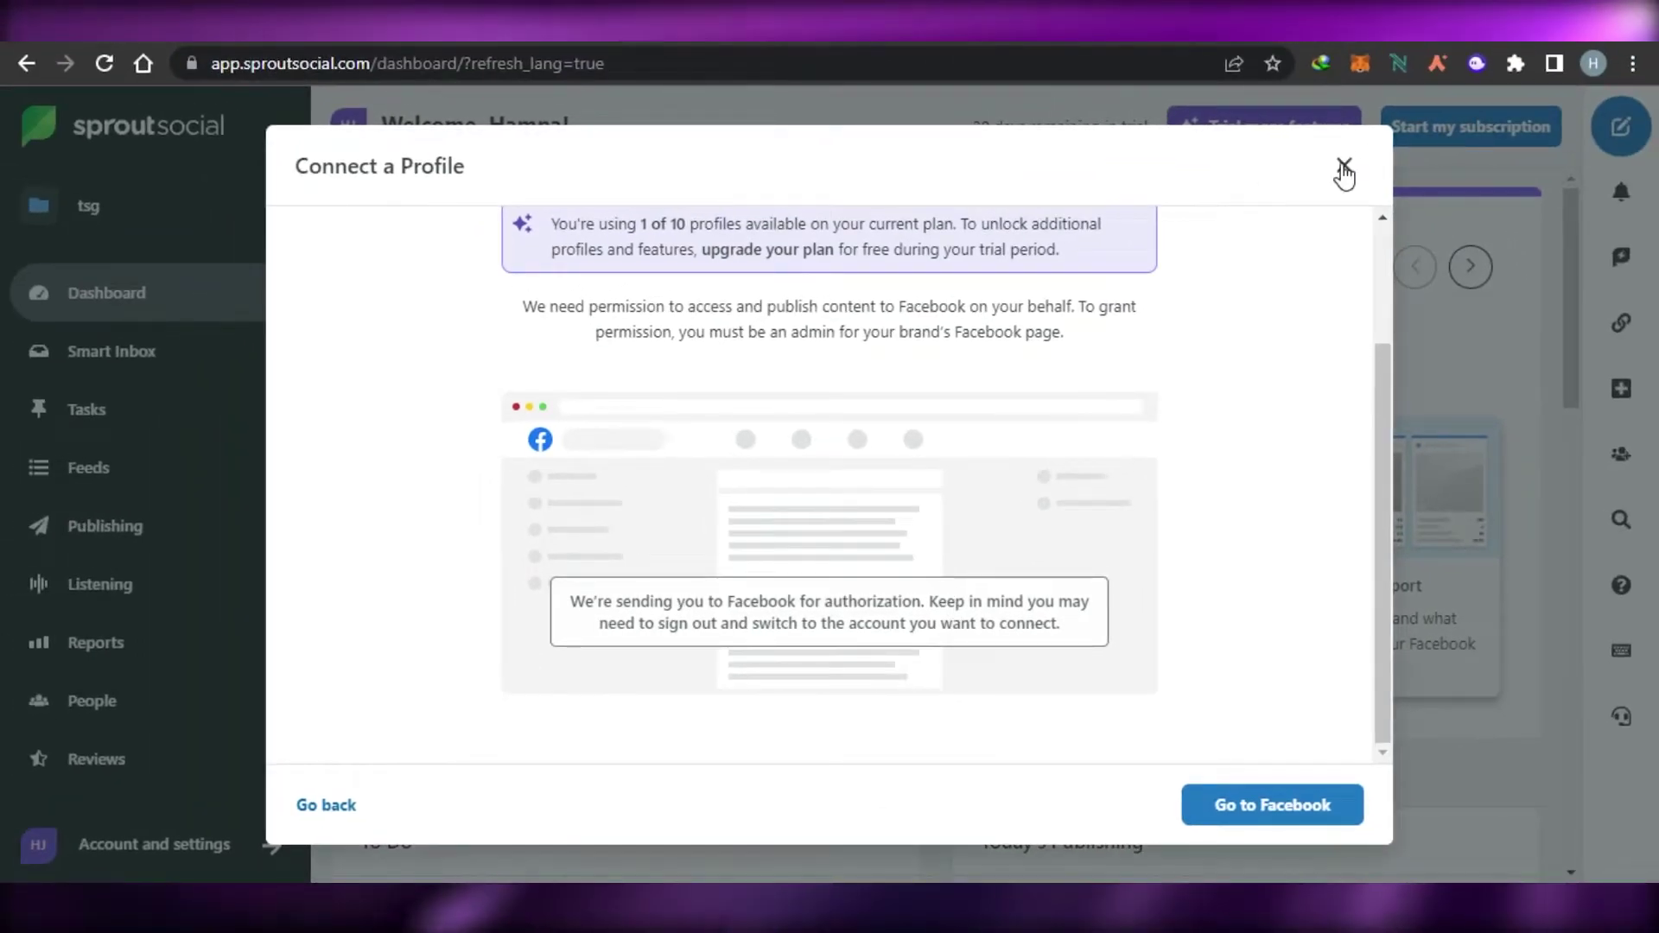
left_click(1344, 168)
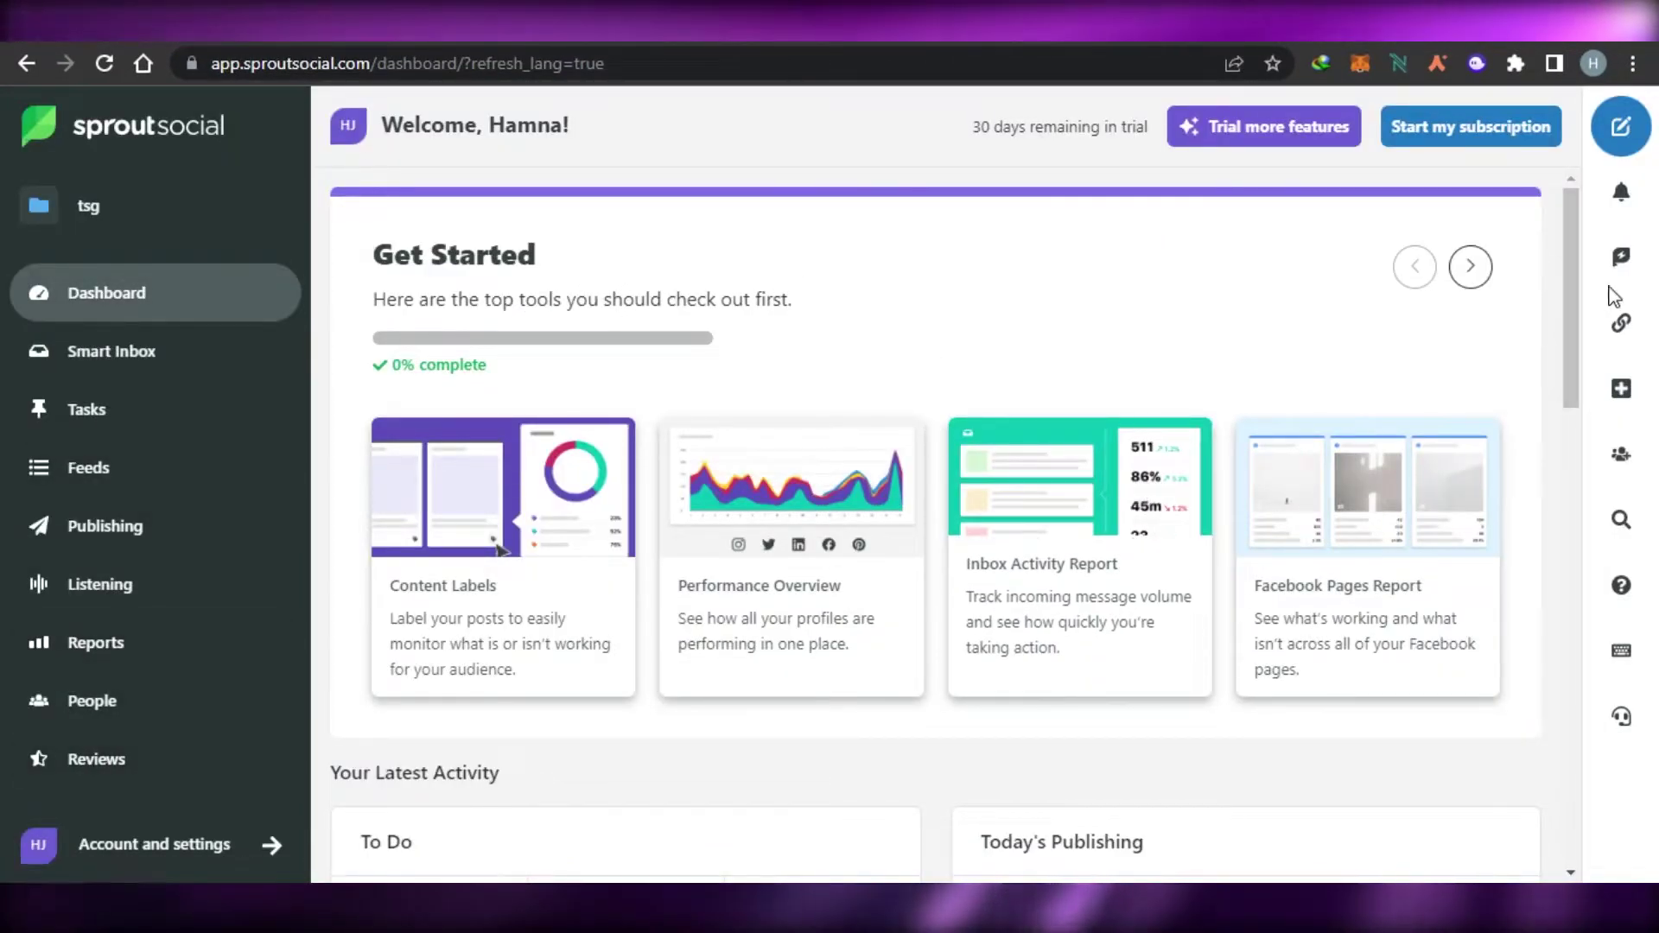
- Open Smart Inbox's All Messages and inspect the Message Types filter without changing it
mouse_move(1572, 266)
left_mouse_down()
mouse_move(1572, 441)
mouse_move(1573, 266)
left_mouse_up()
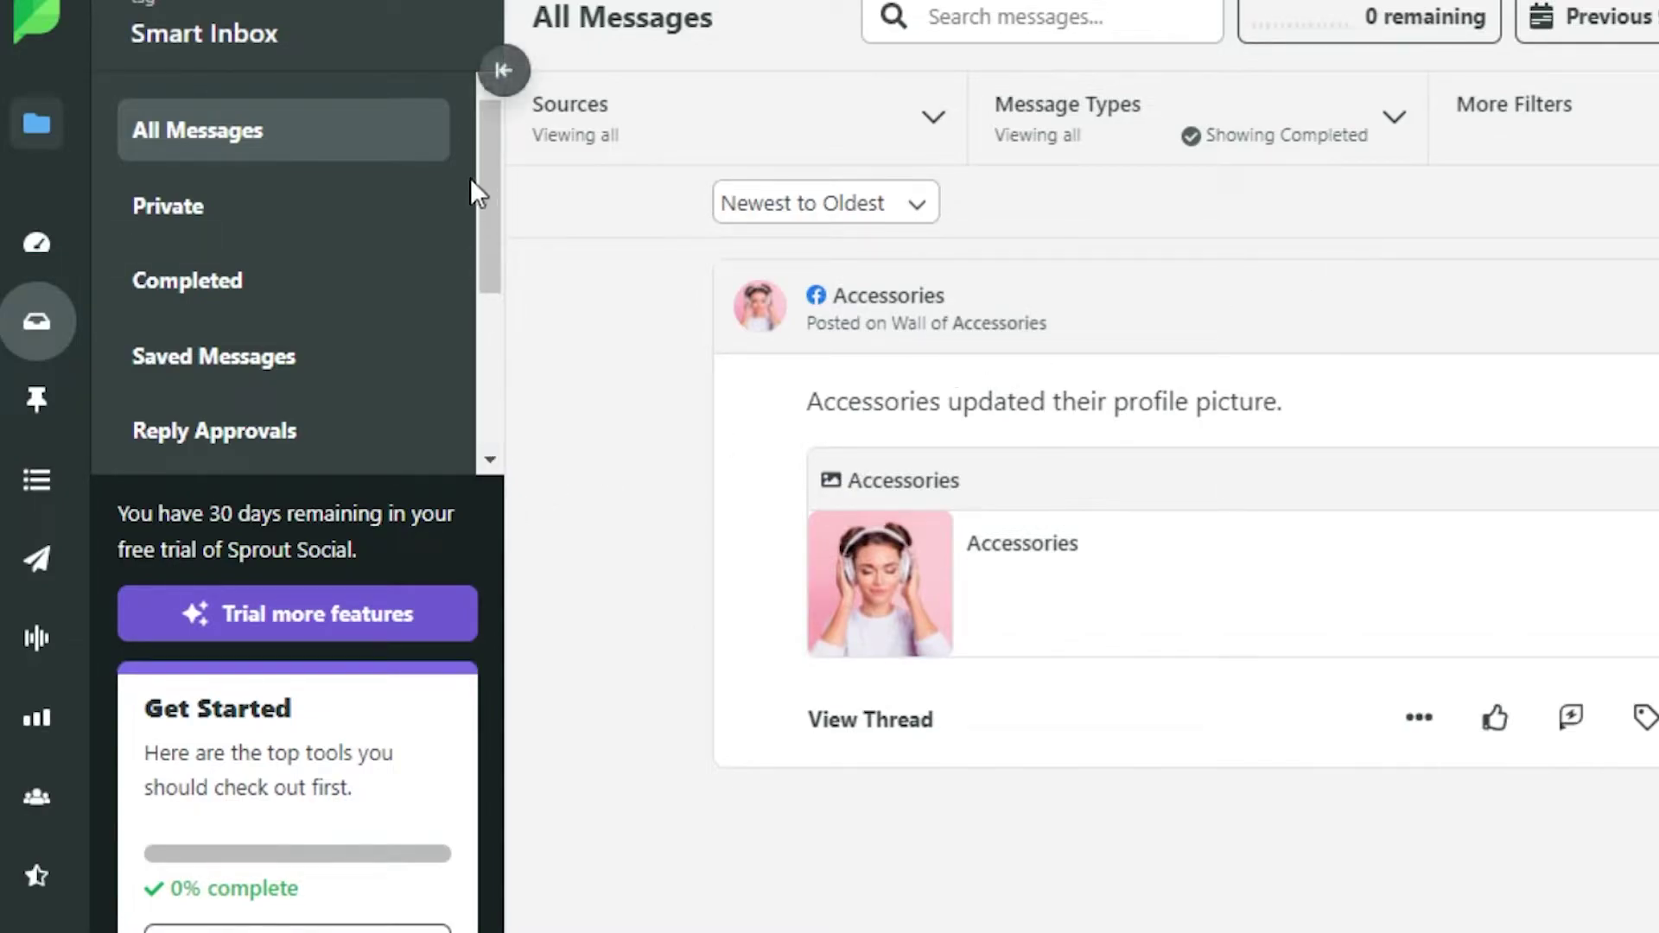
mouse_move(486, 168)
left_mouse_down()
mouse_move(484, 358)
mouse_move(484, 148)
left_mouse_up()
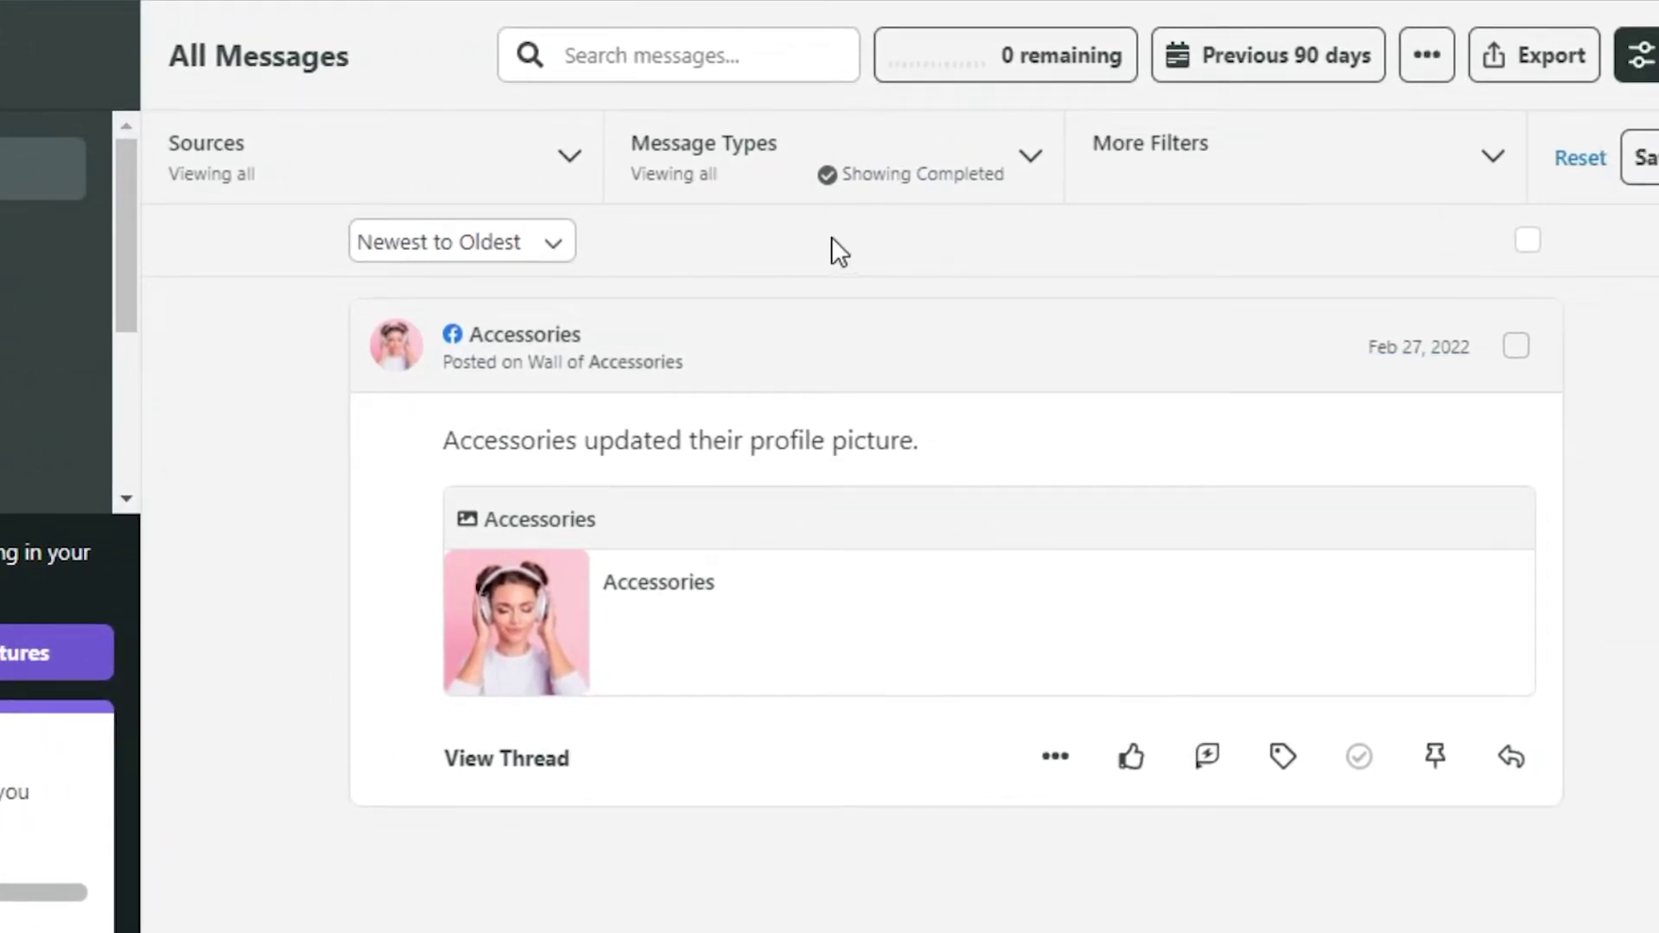
left_click(1054, 164)
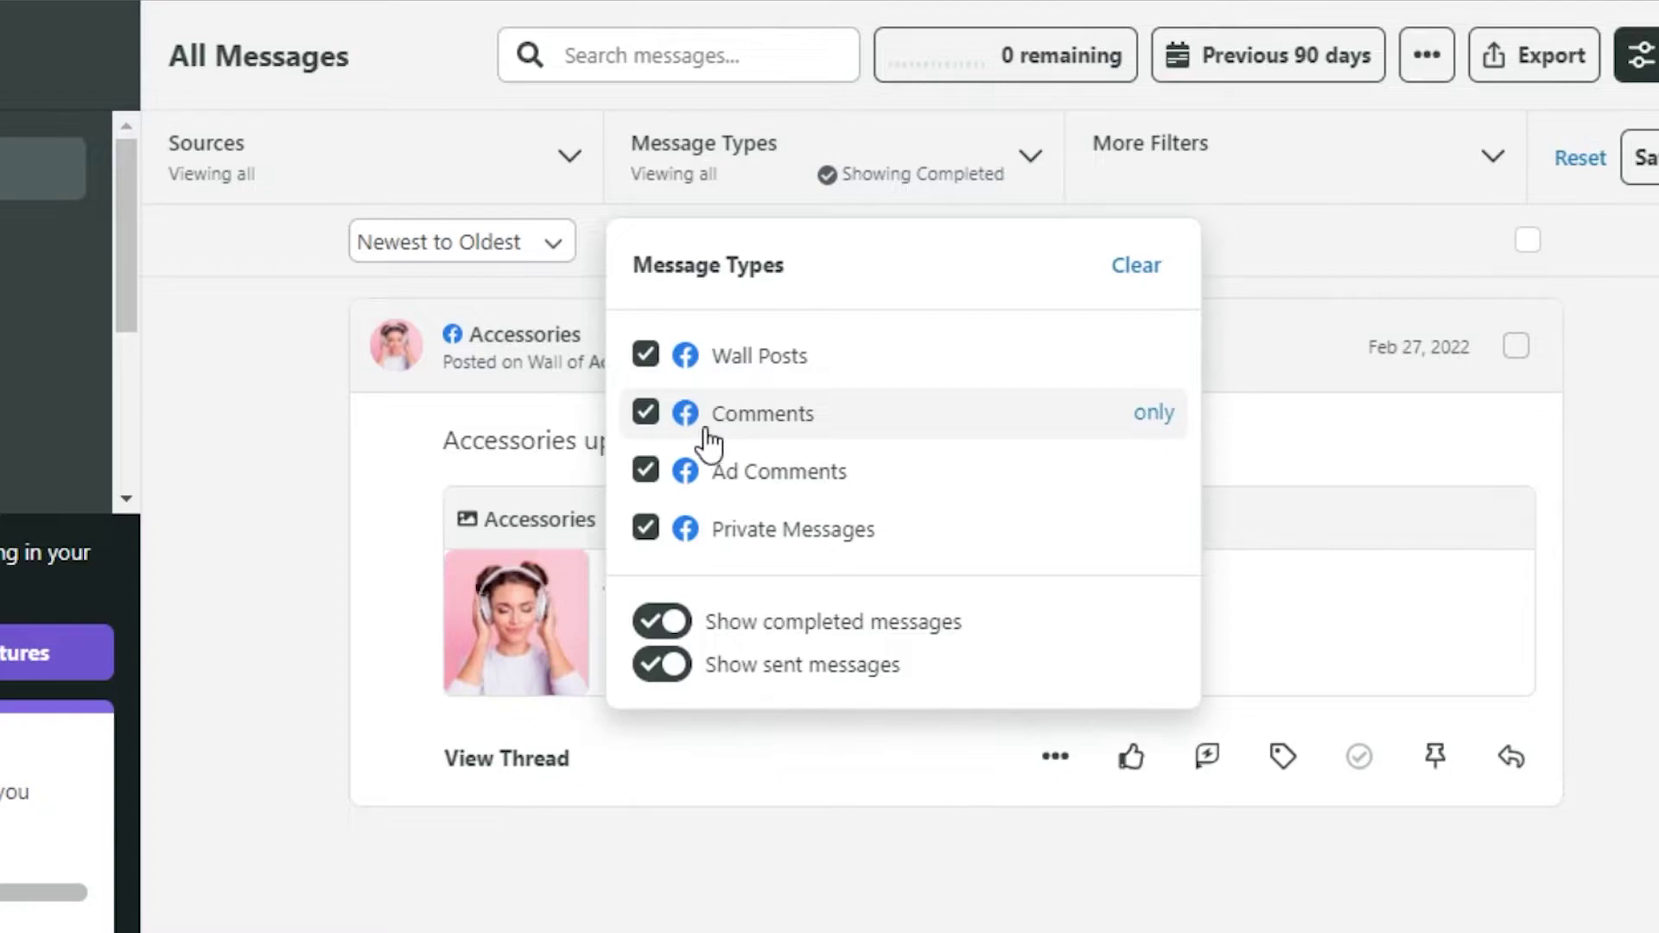
left_click(267, 466)
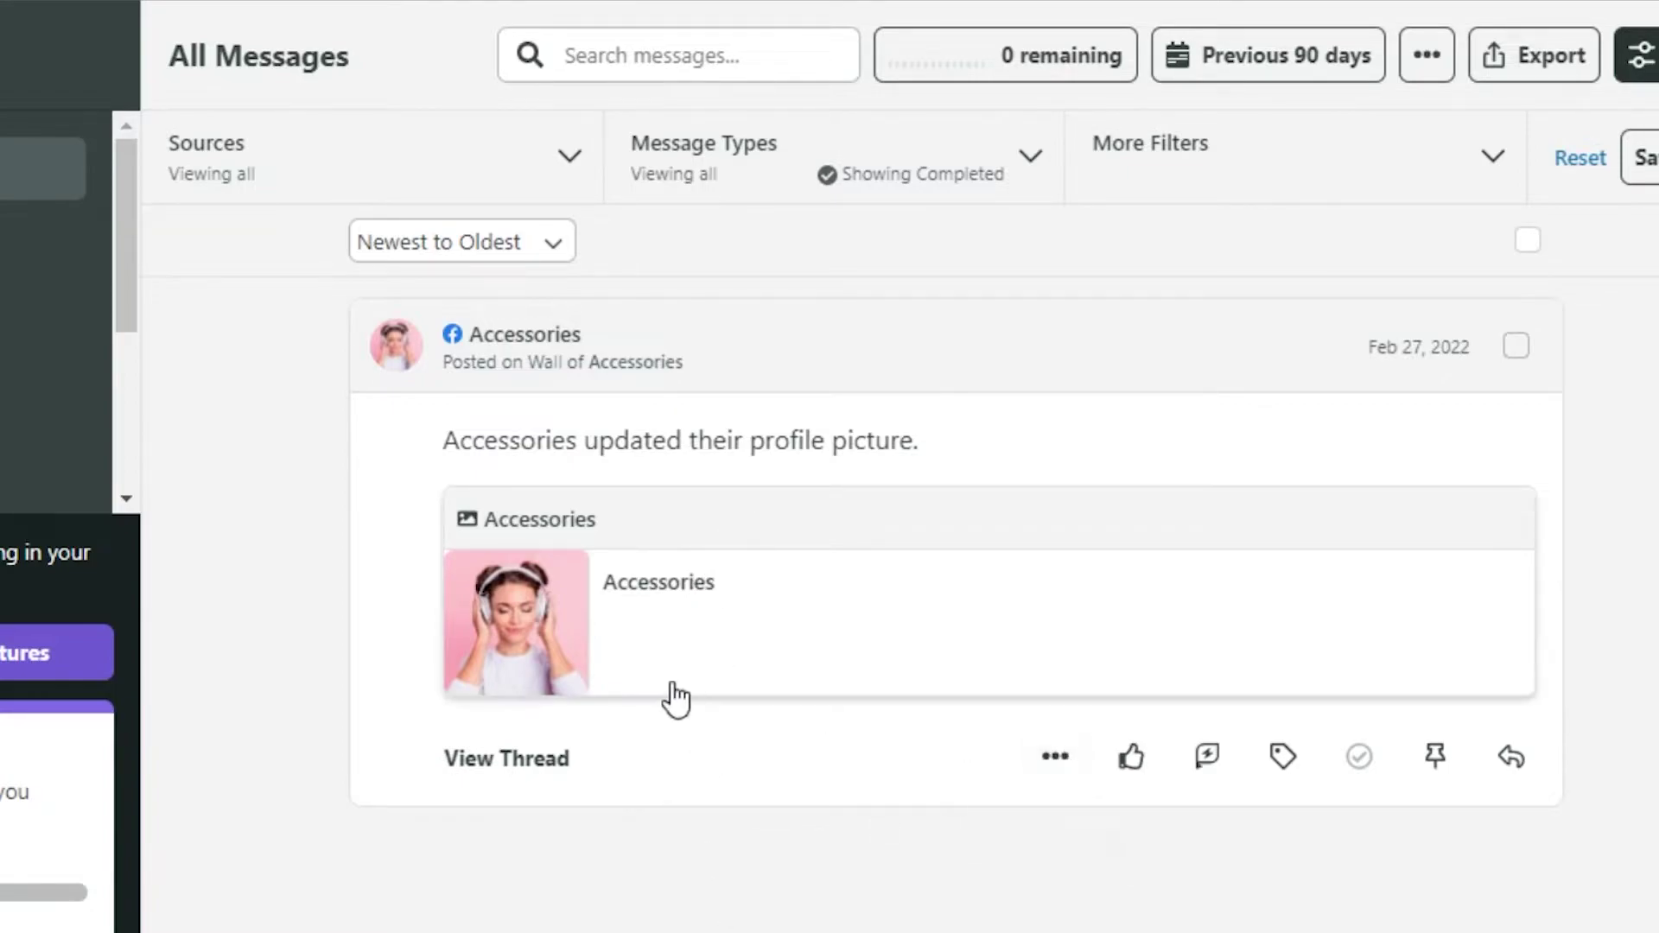
- Look over the Accessories post's More Actions menu and Tags panel, then dismiss them
left_click(1053, 762)
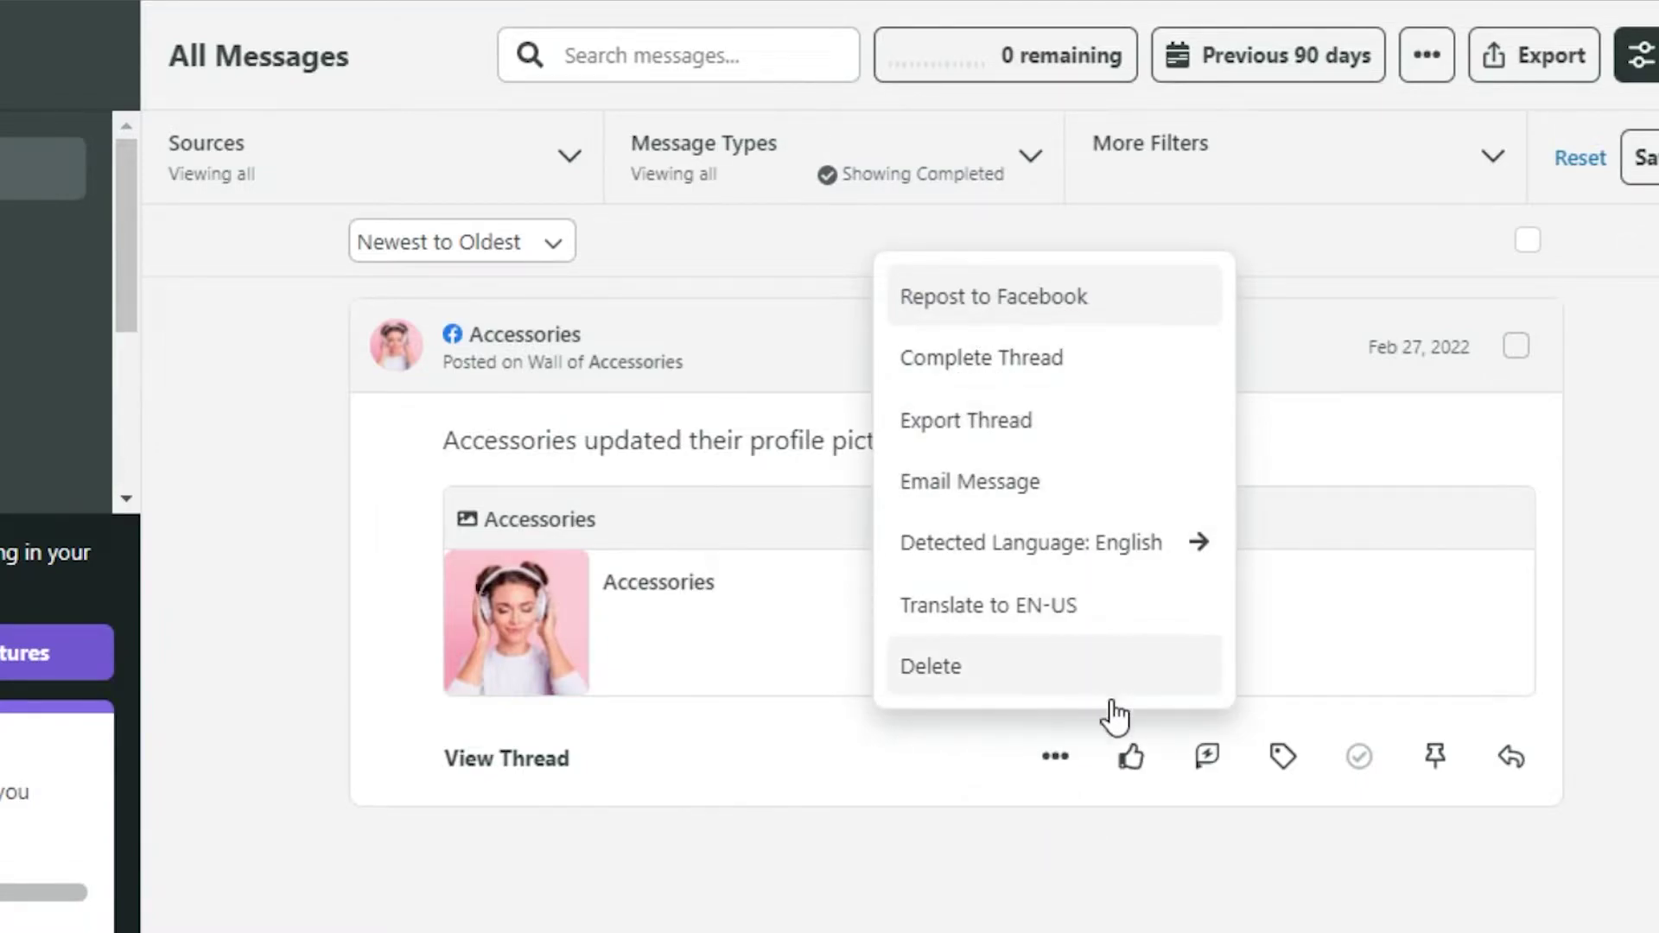
left_click(1279, 753)
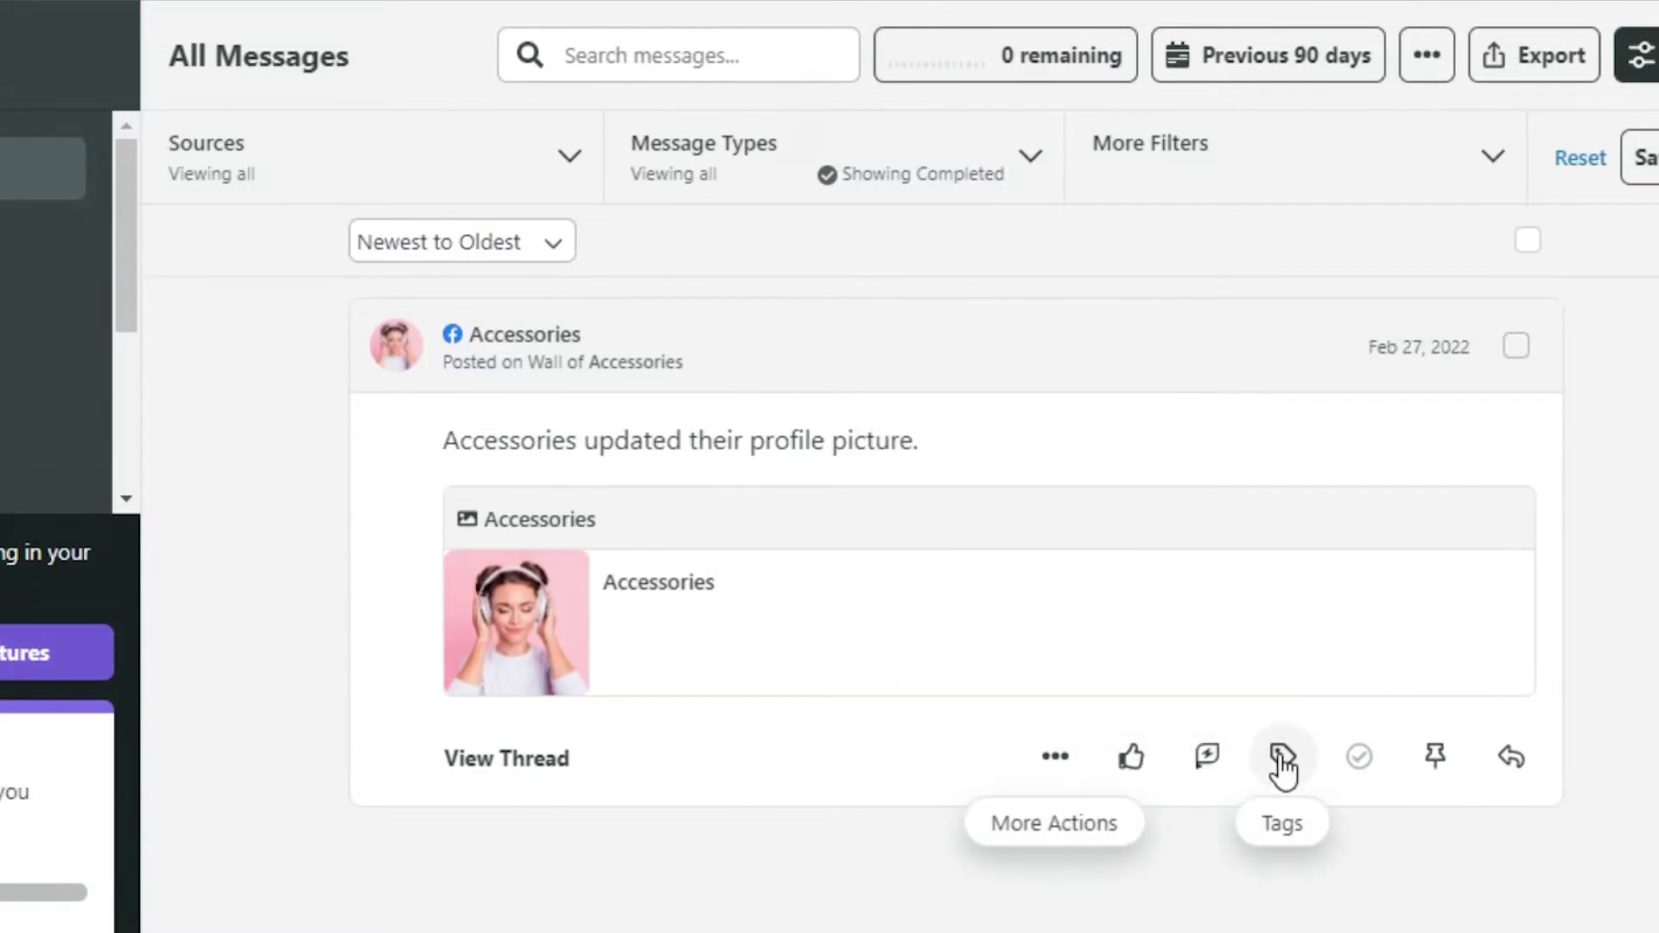
left_click(1281, 760)
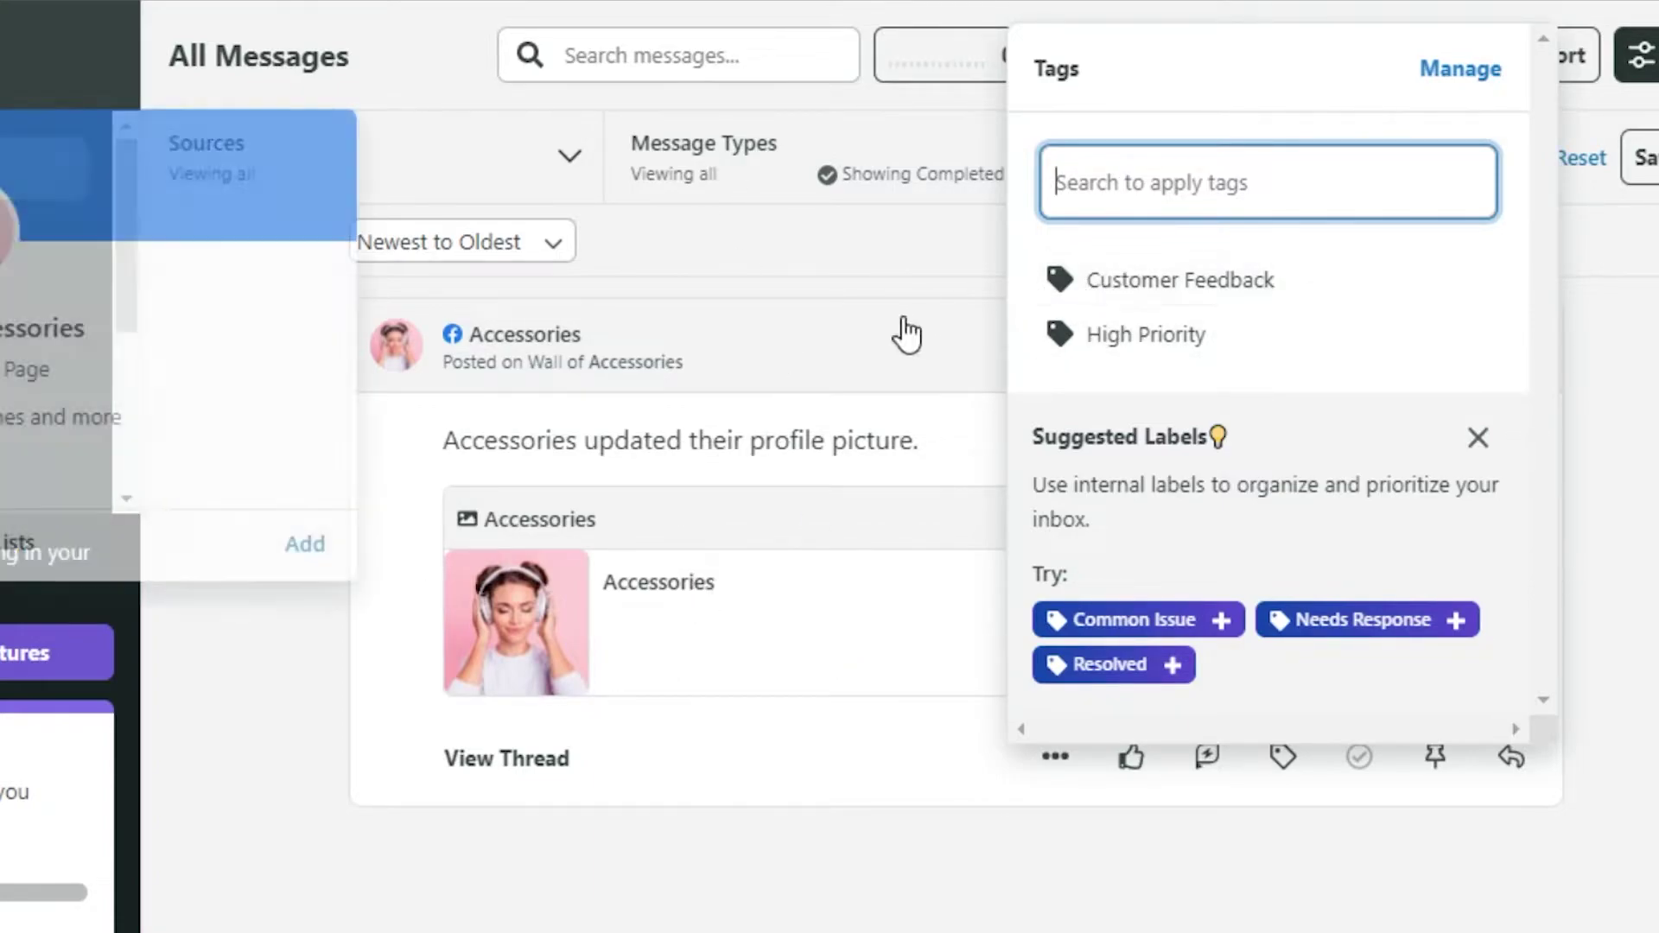
left_click(966, 437)
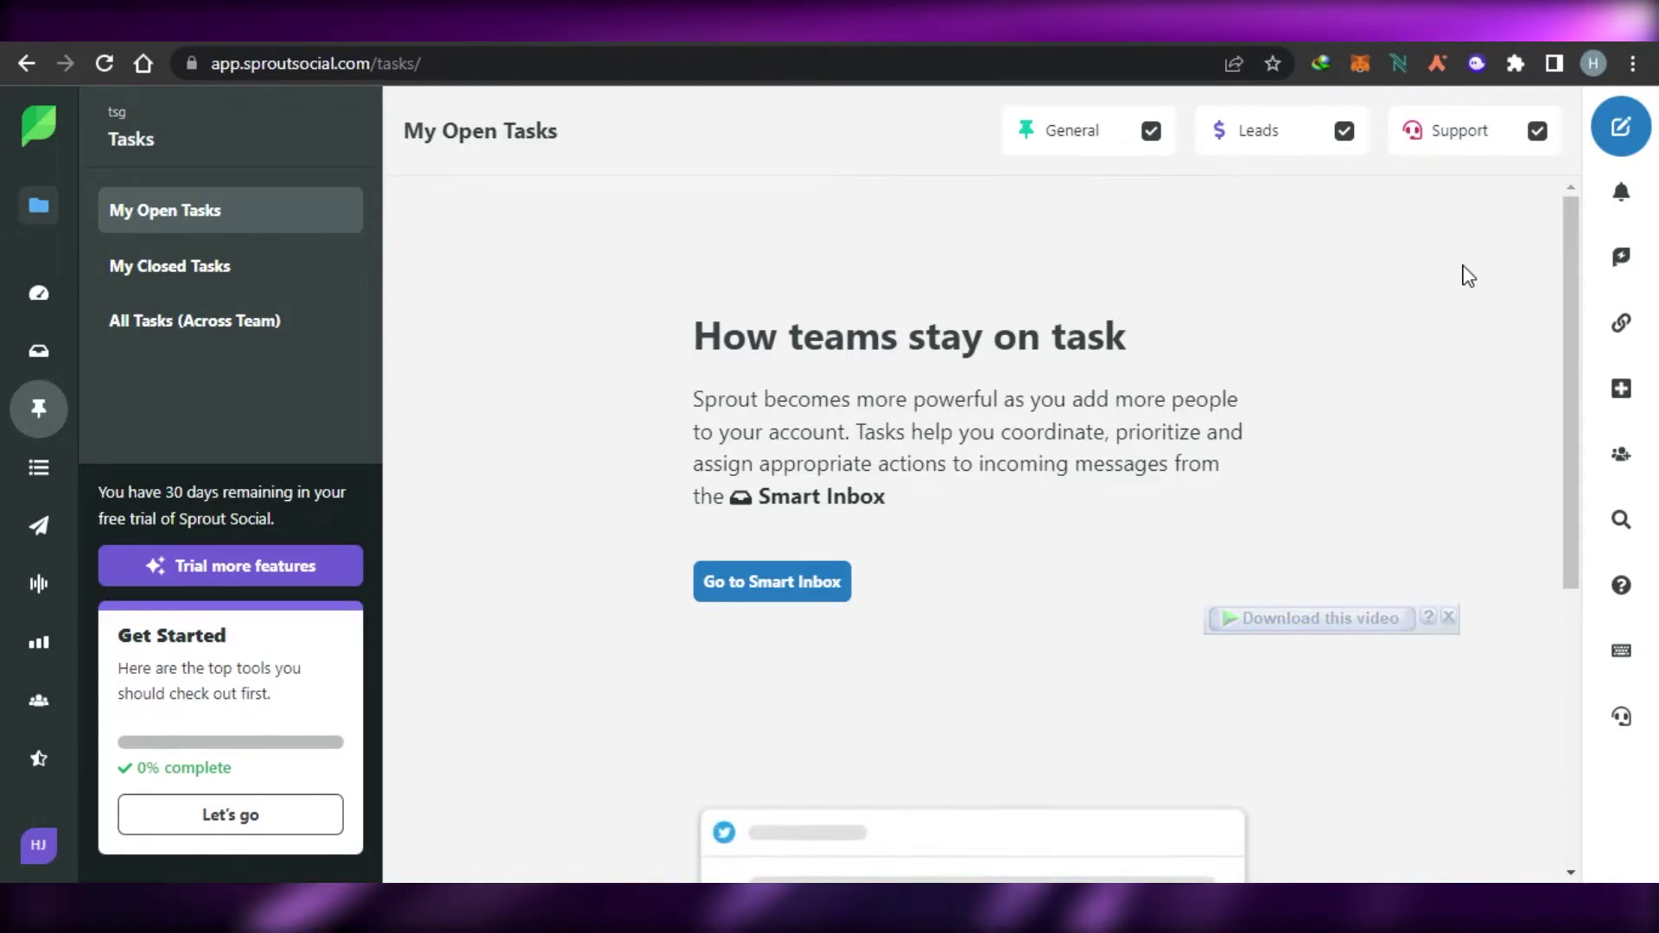
- Scroll down the empty My Open Tasks page past the 'How teams stay on task' introduction
mouse_move(1570, 233)
left_mouse_down()
mouse_move(1573, 545)
mouse_move(1594, 242)
left_mouse_up()
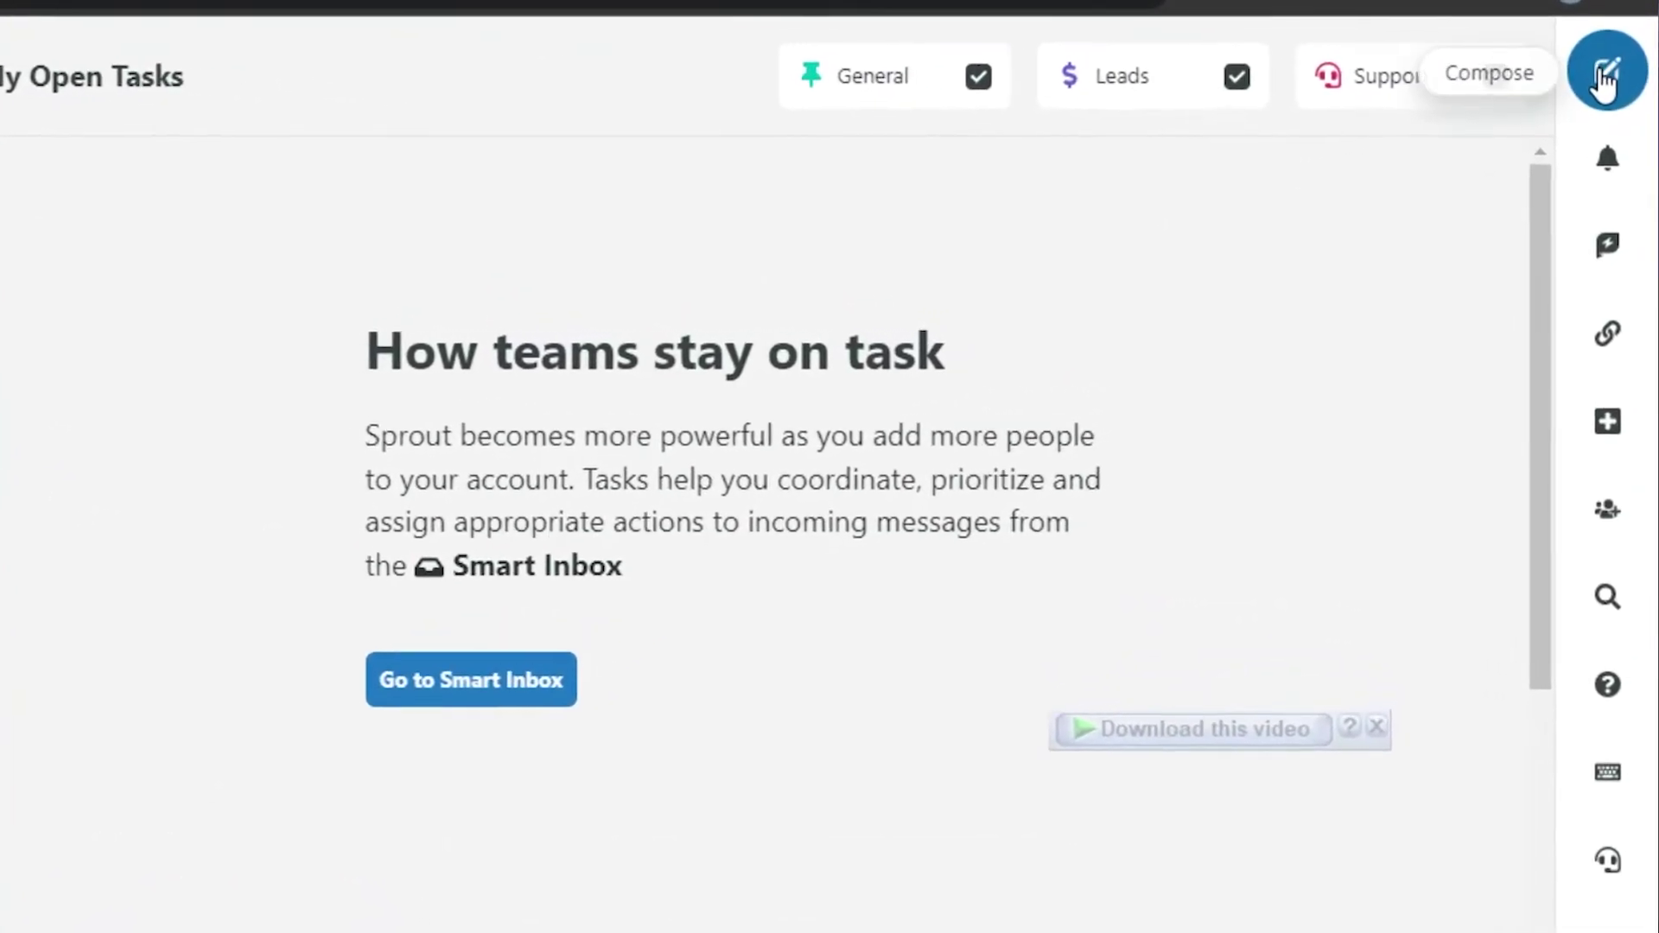
- Start a New Post for the Accessories Facebook Page, scroll the form, and focus the message box
left_click(1600, 60)
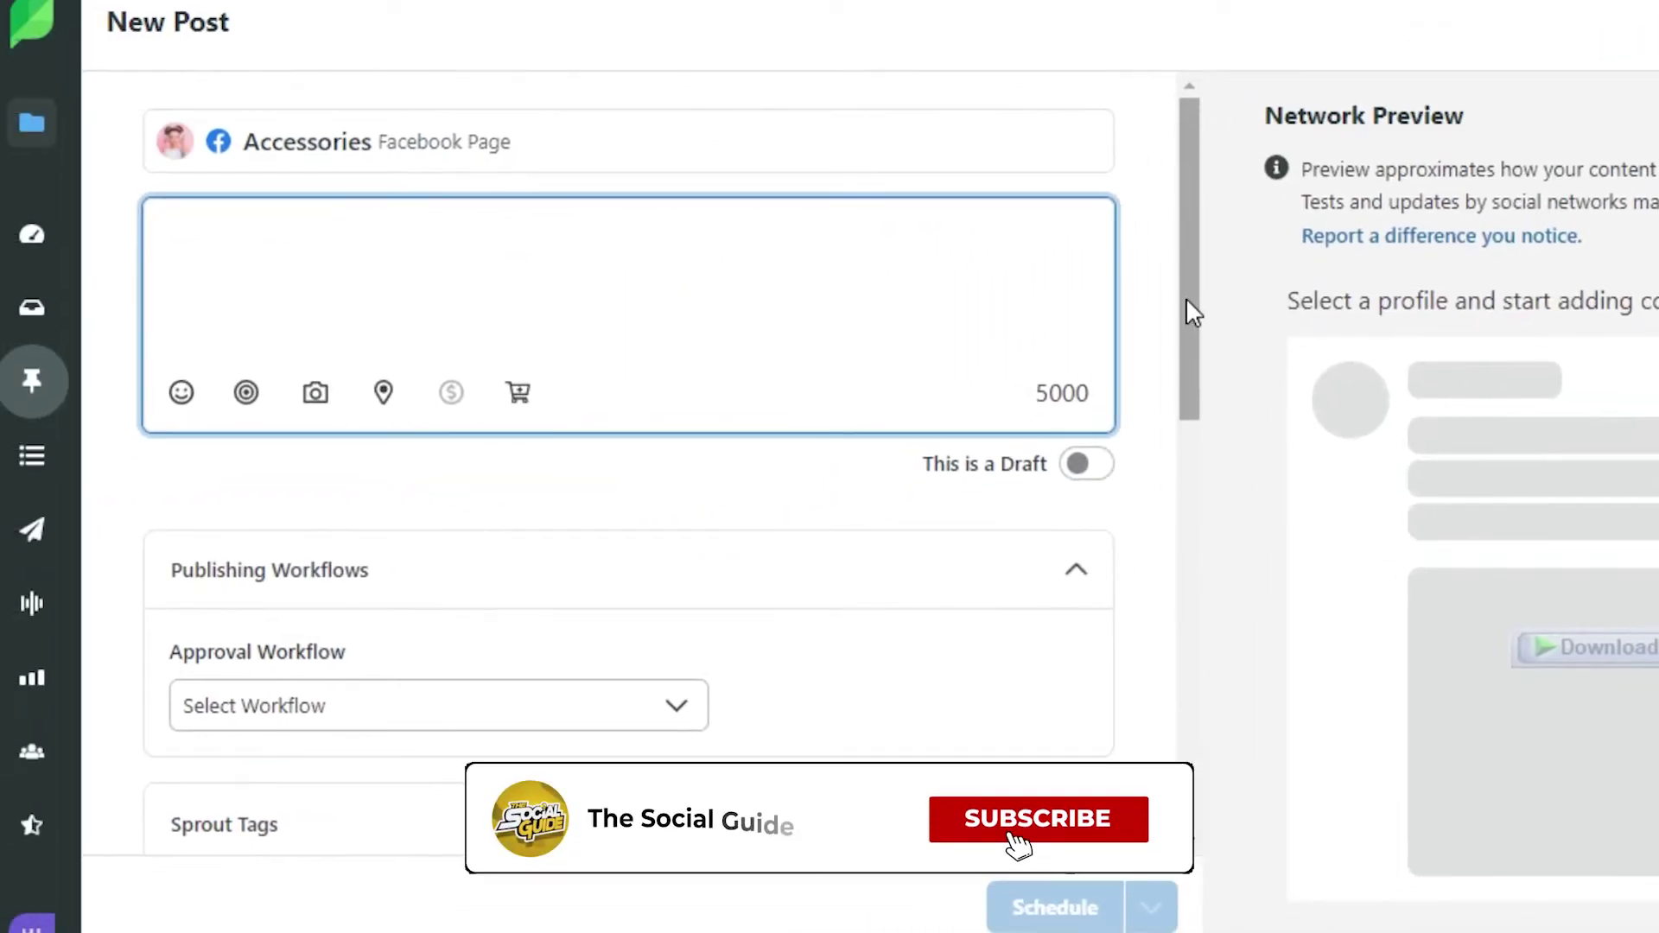
left_click_drag(1187, 303, 1183, 691)
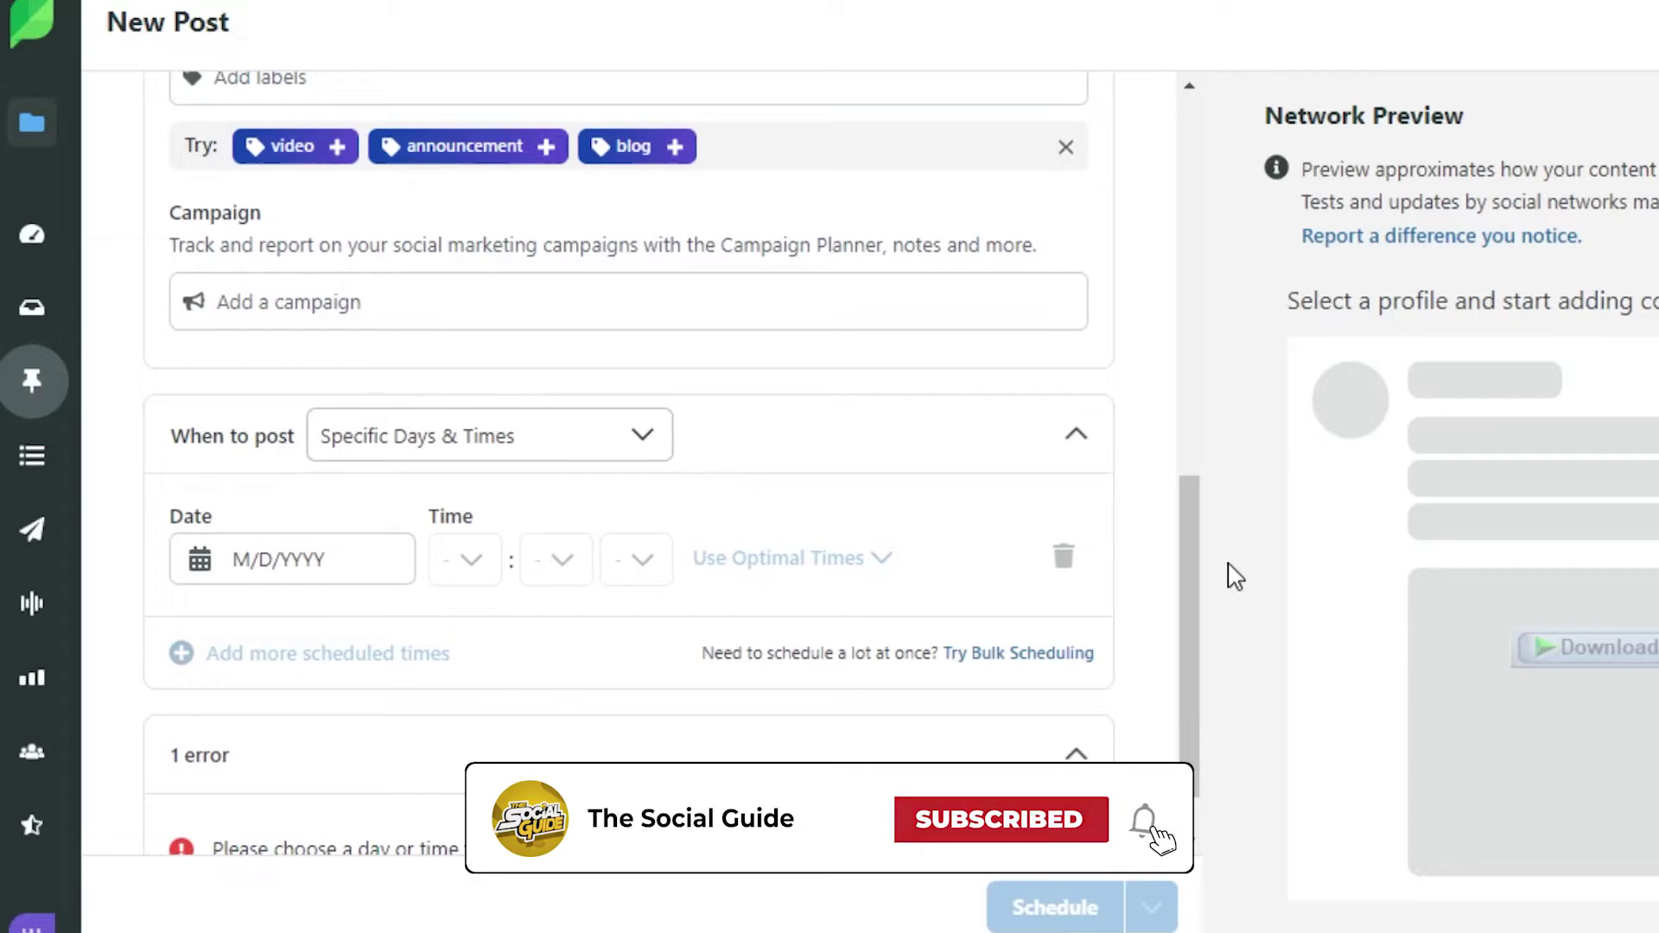
left_click_drag(1188, 570, 1184, 111)
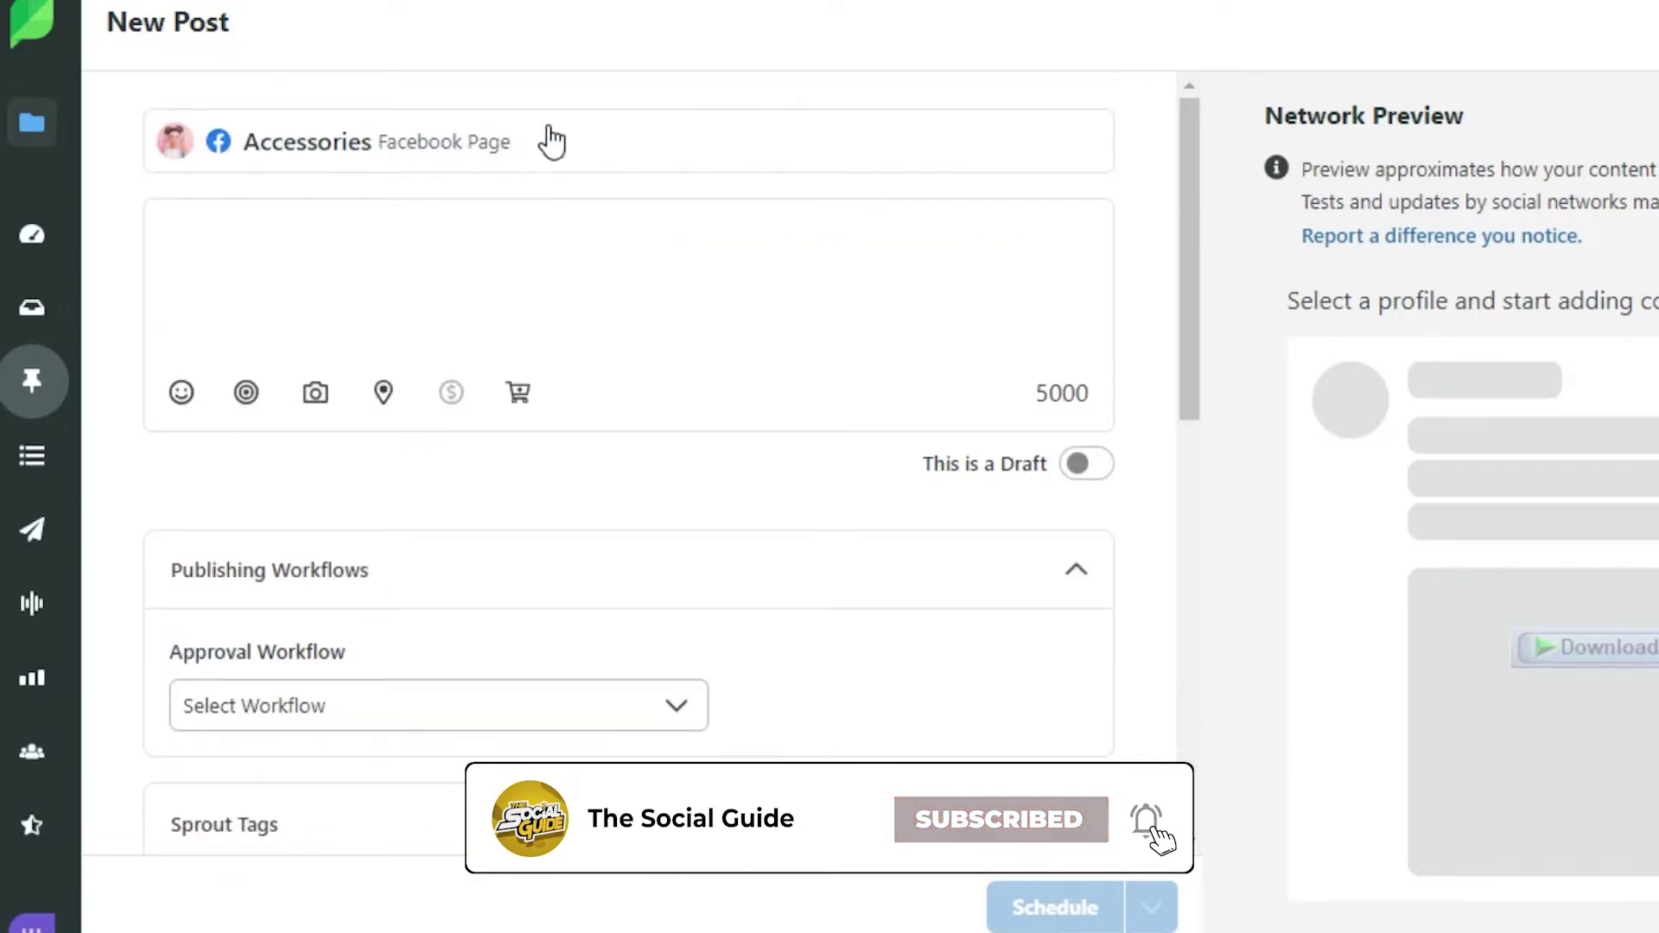
left_click_drag(1187, 164, 1193, 122)
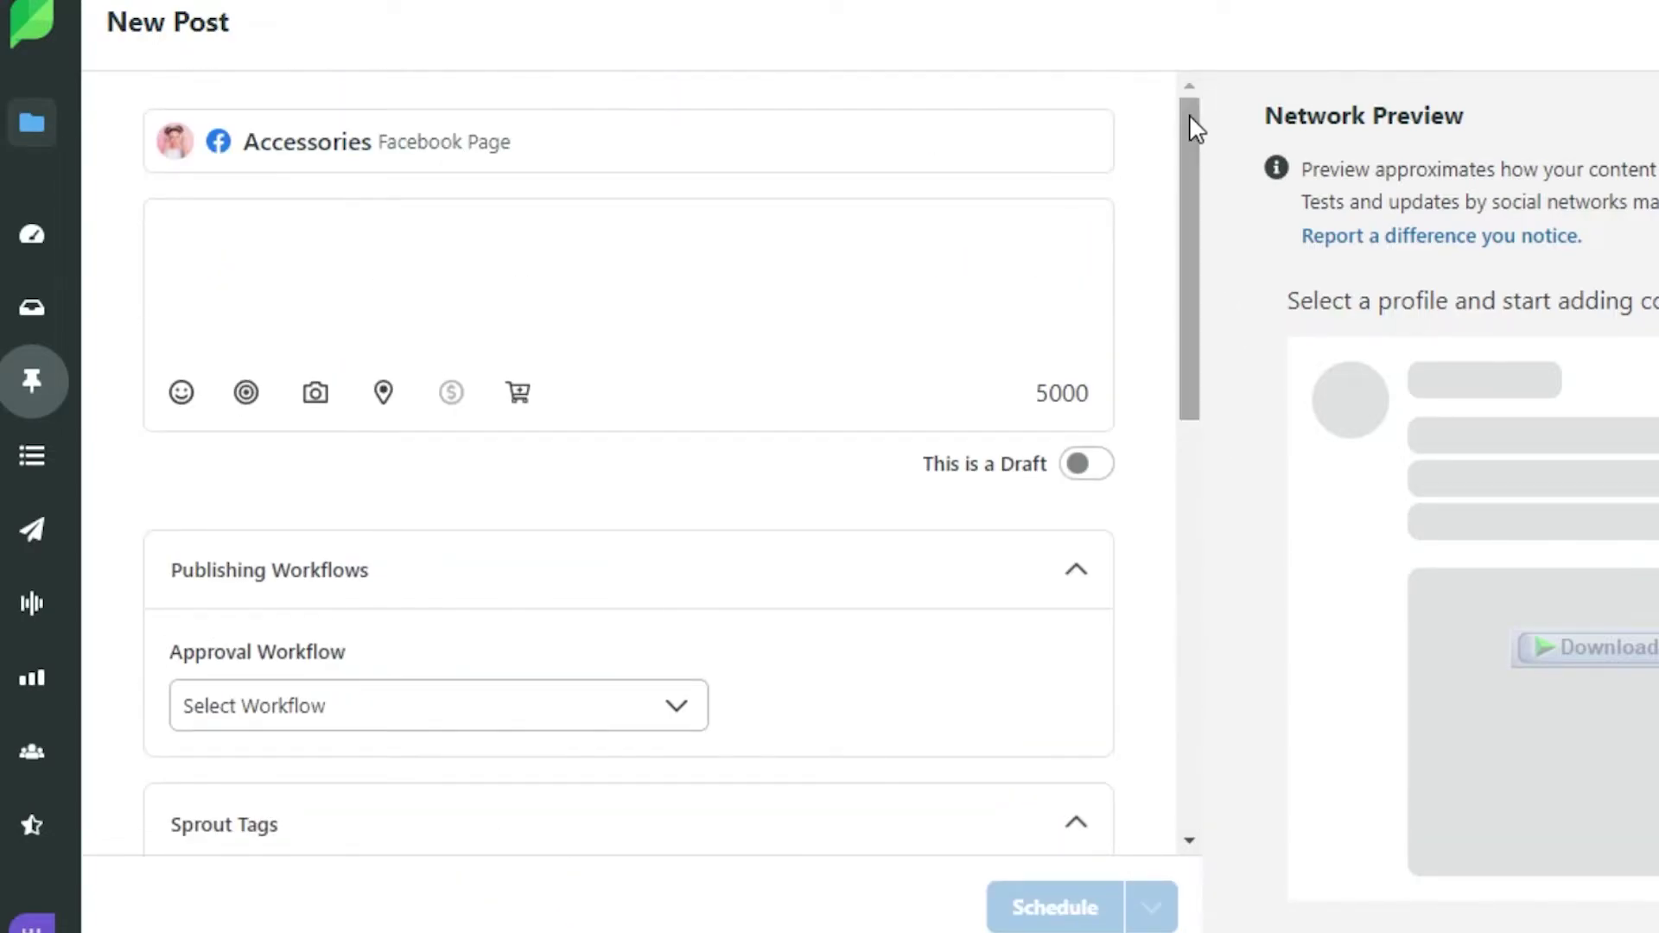
left_click(327, 246)
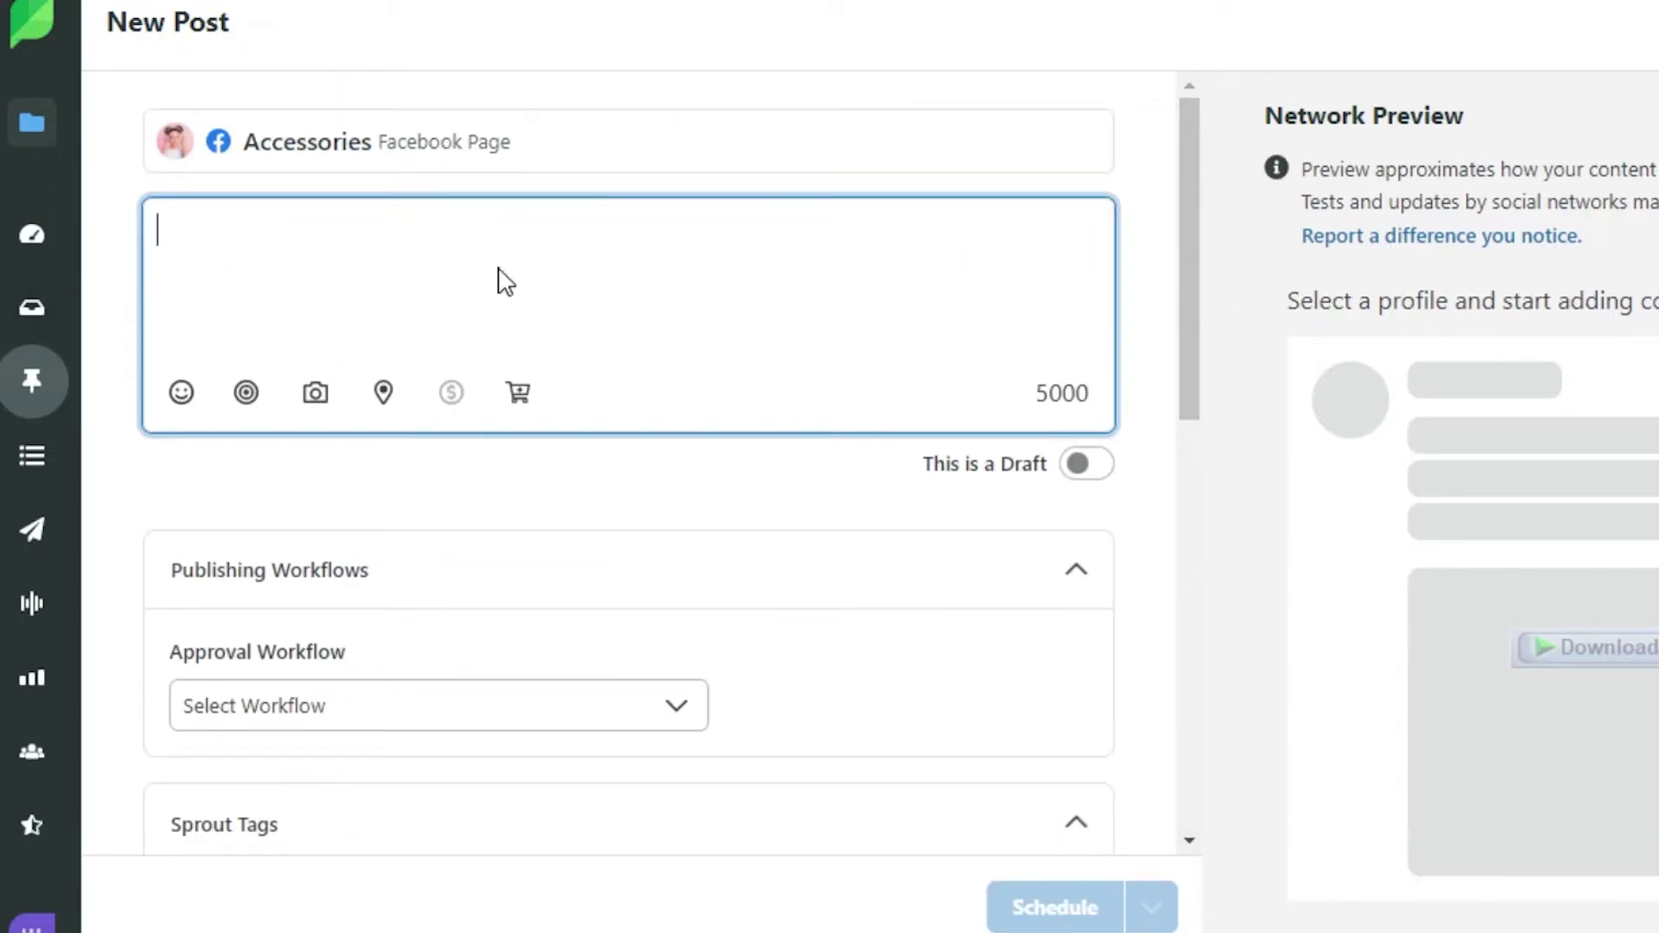
- Collapse Sprout Tags and check the Approval Workflow choices without selecting one
scroll(170, 177, "down", 5)
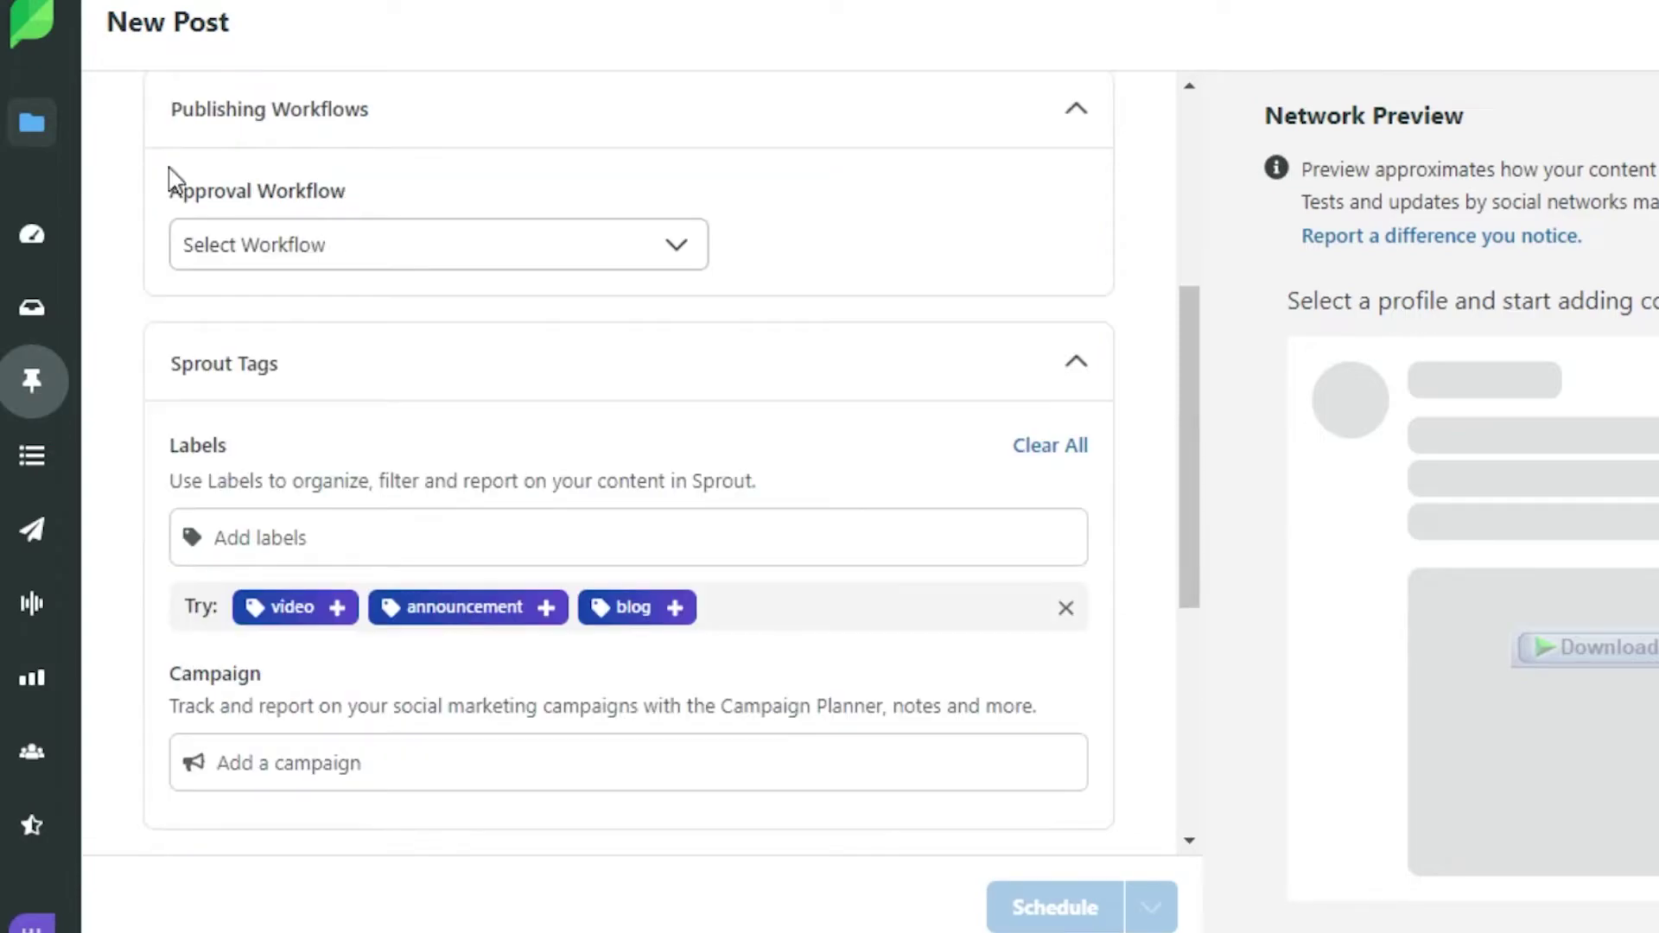
left_click(829, 364)
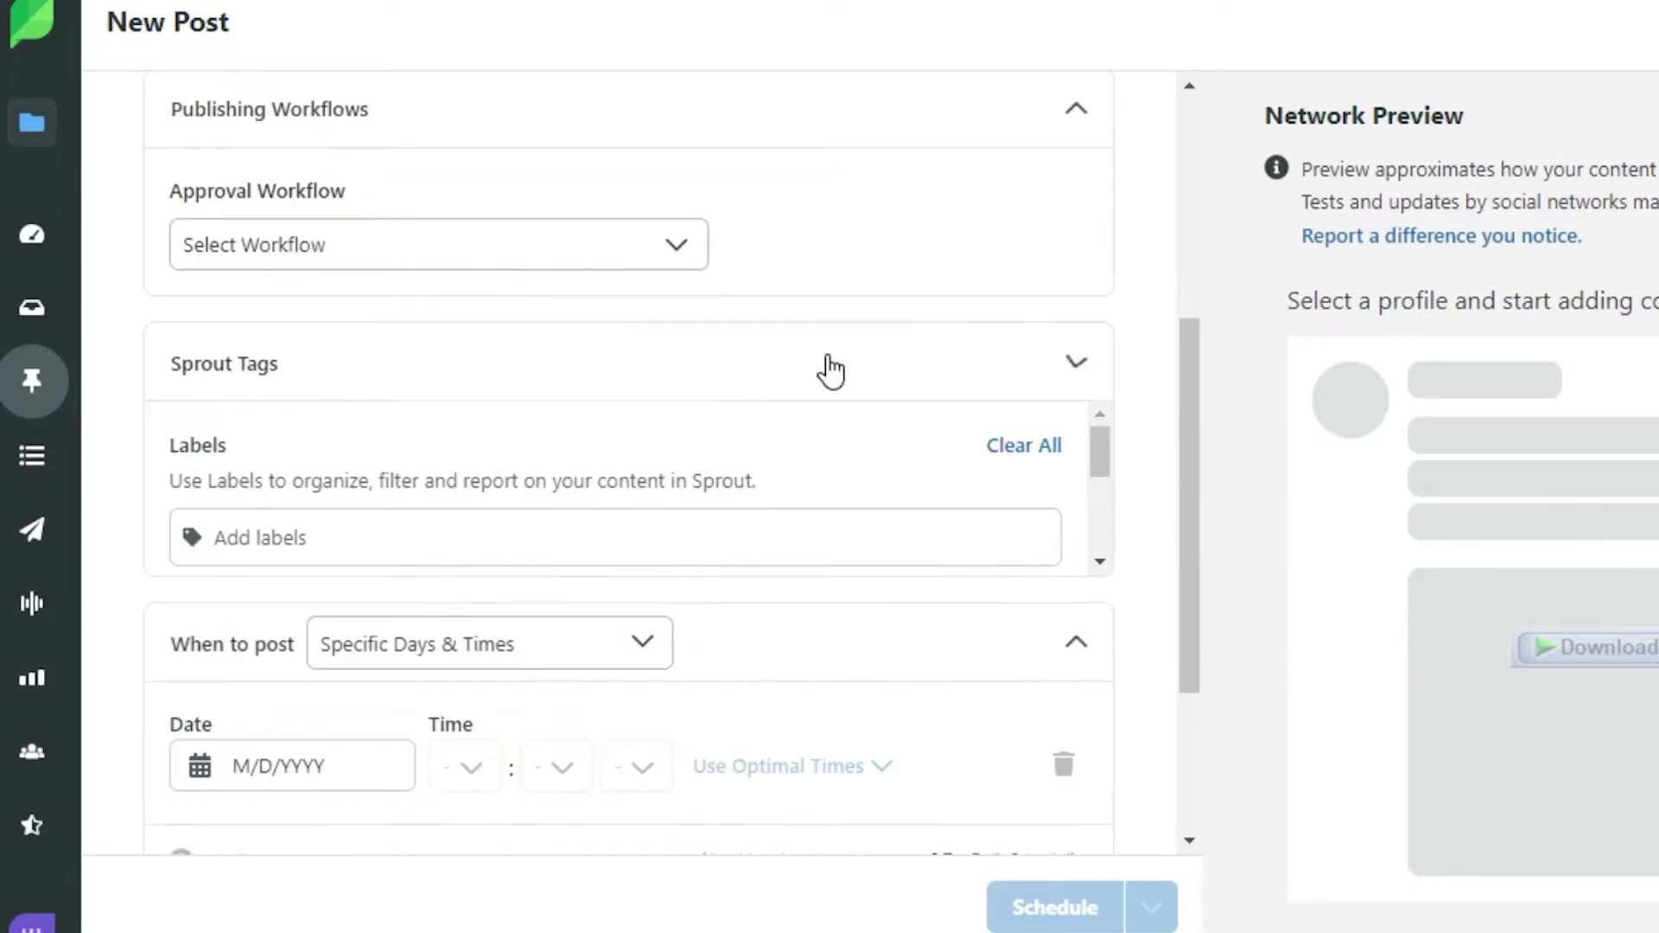
left_click(670, 268)
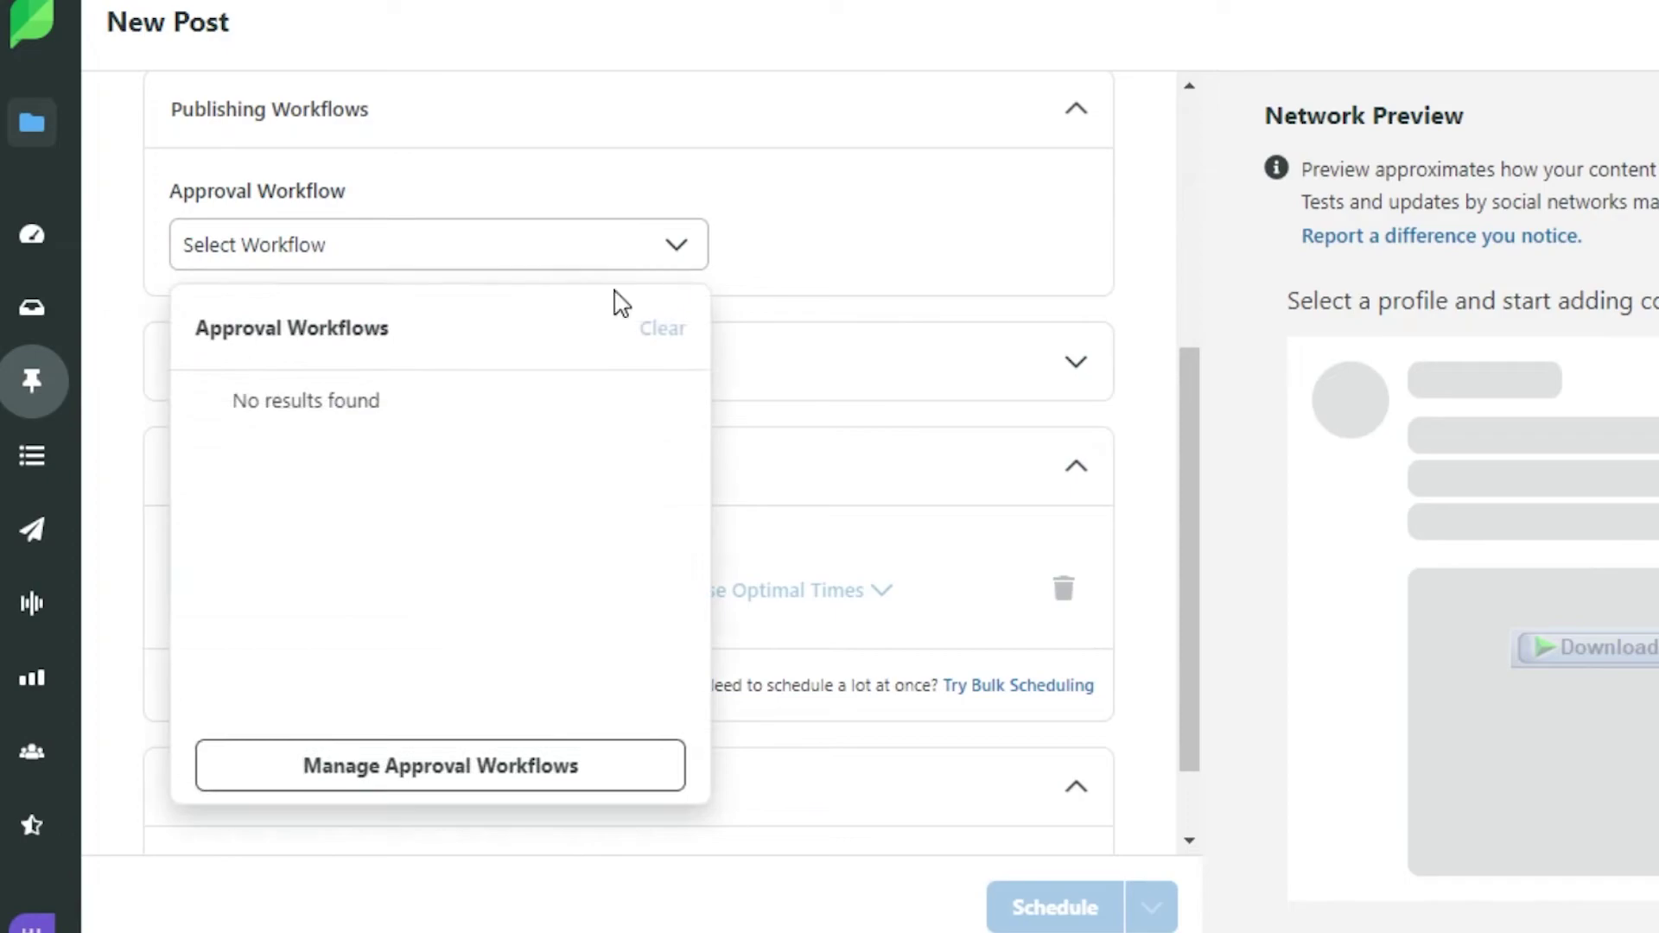
left_click(957, 221)
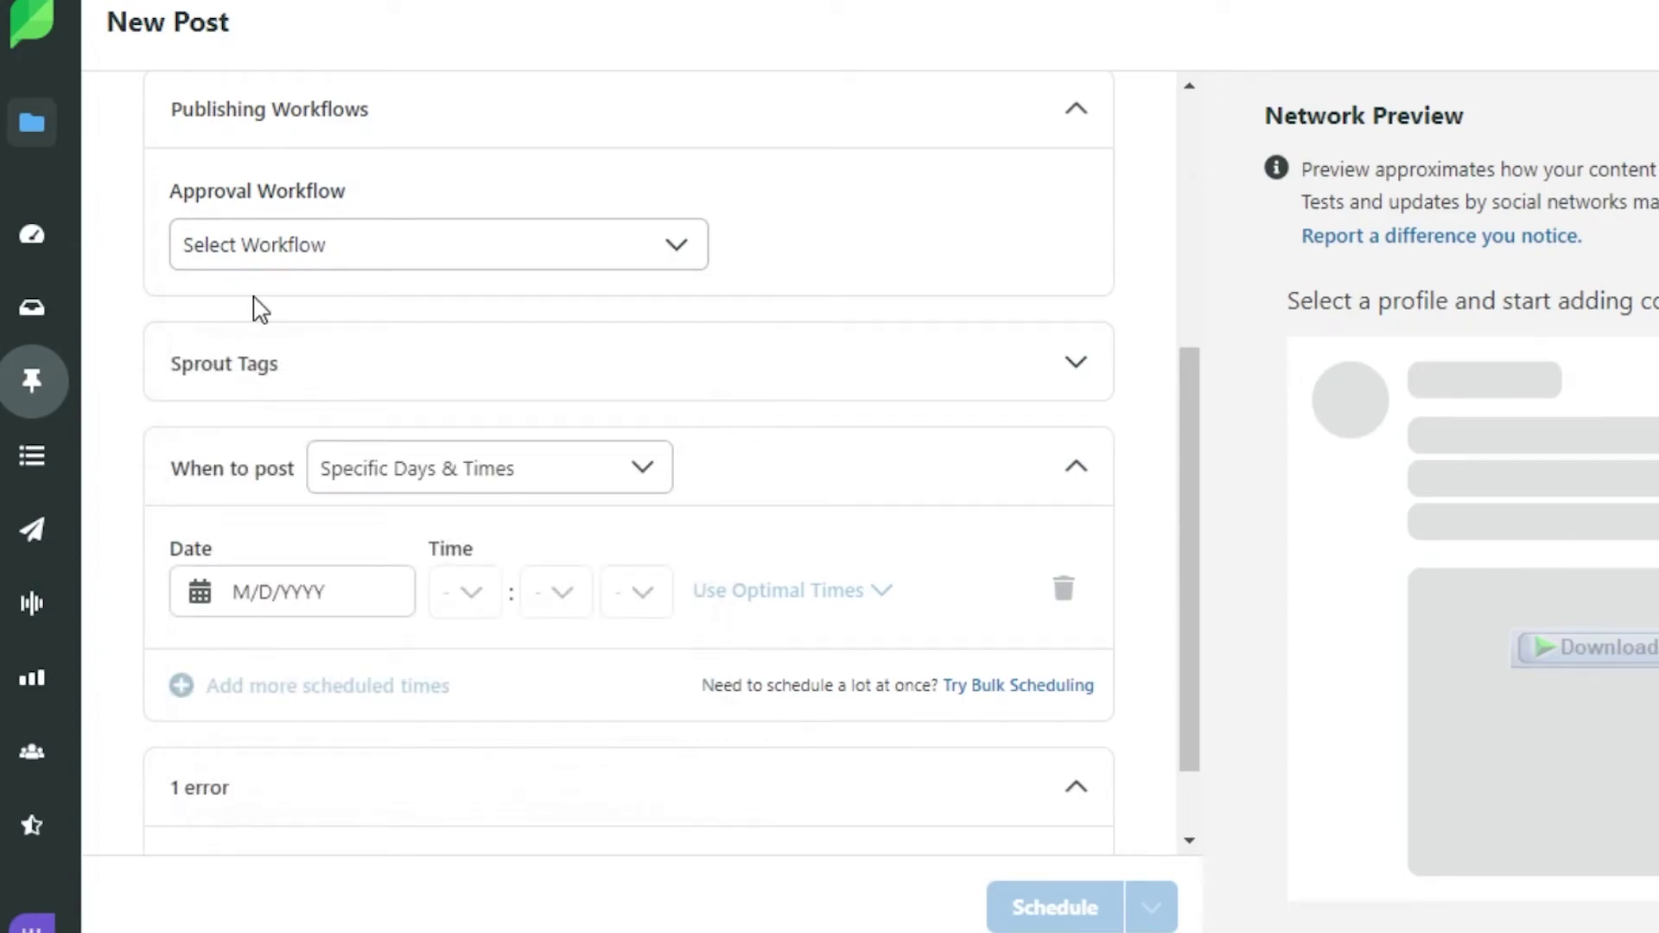
left_click(1101, 365)
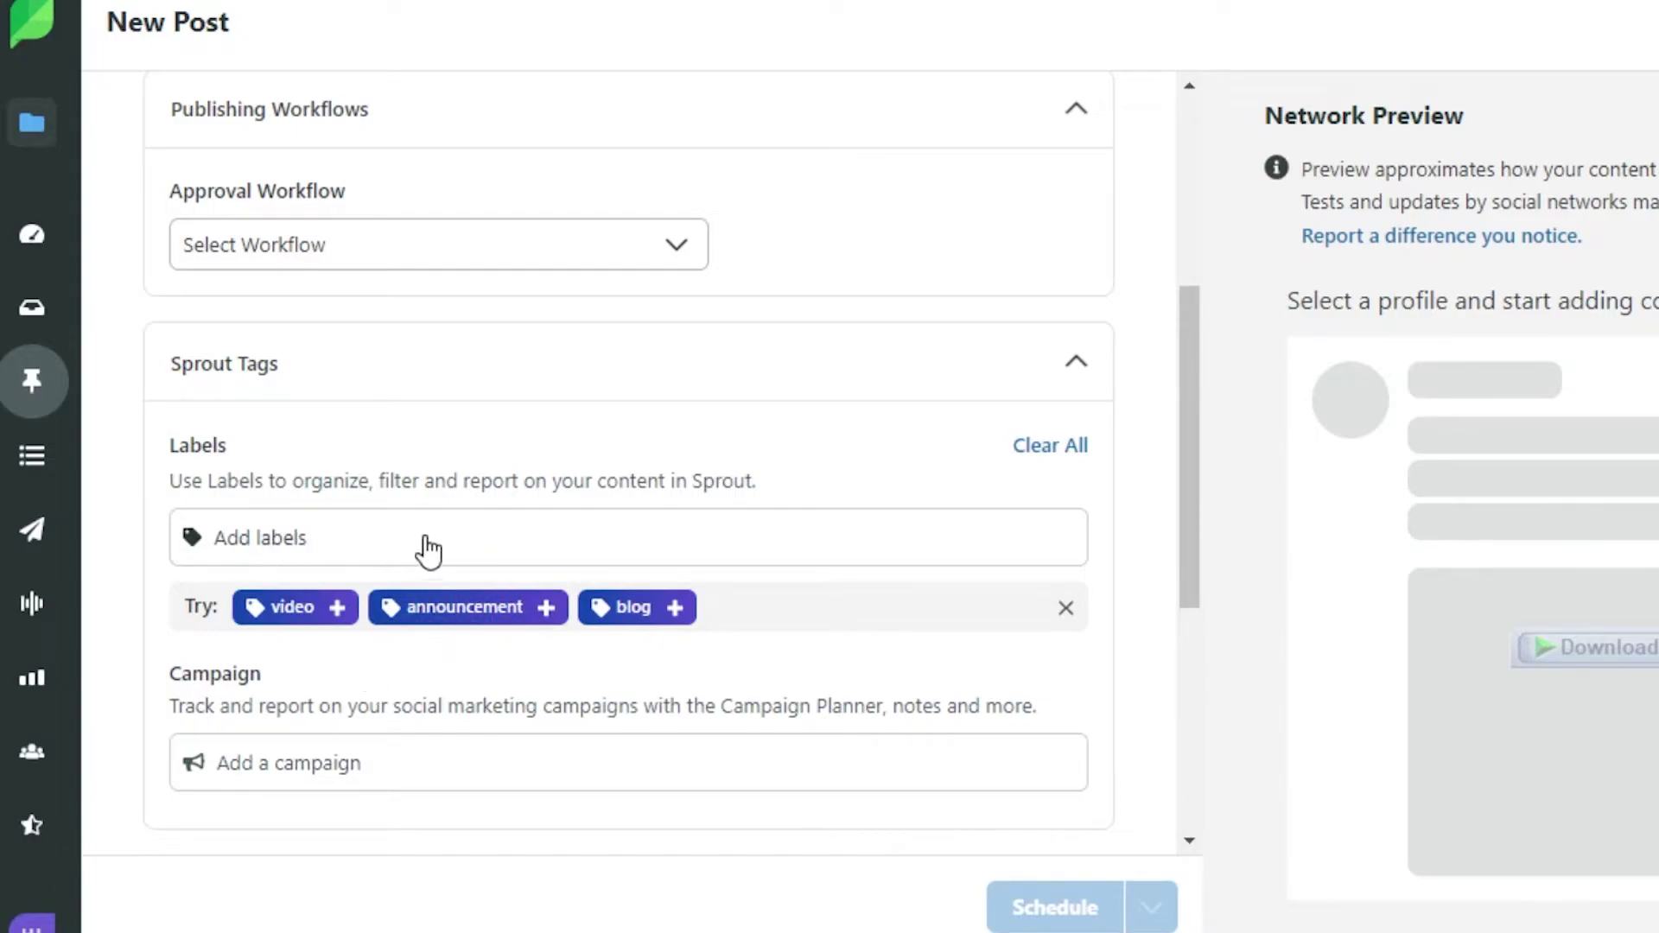
left_click(365, 541)
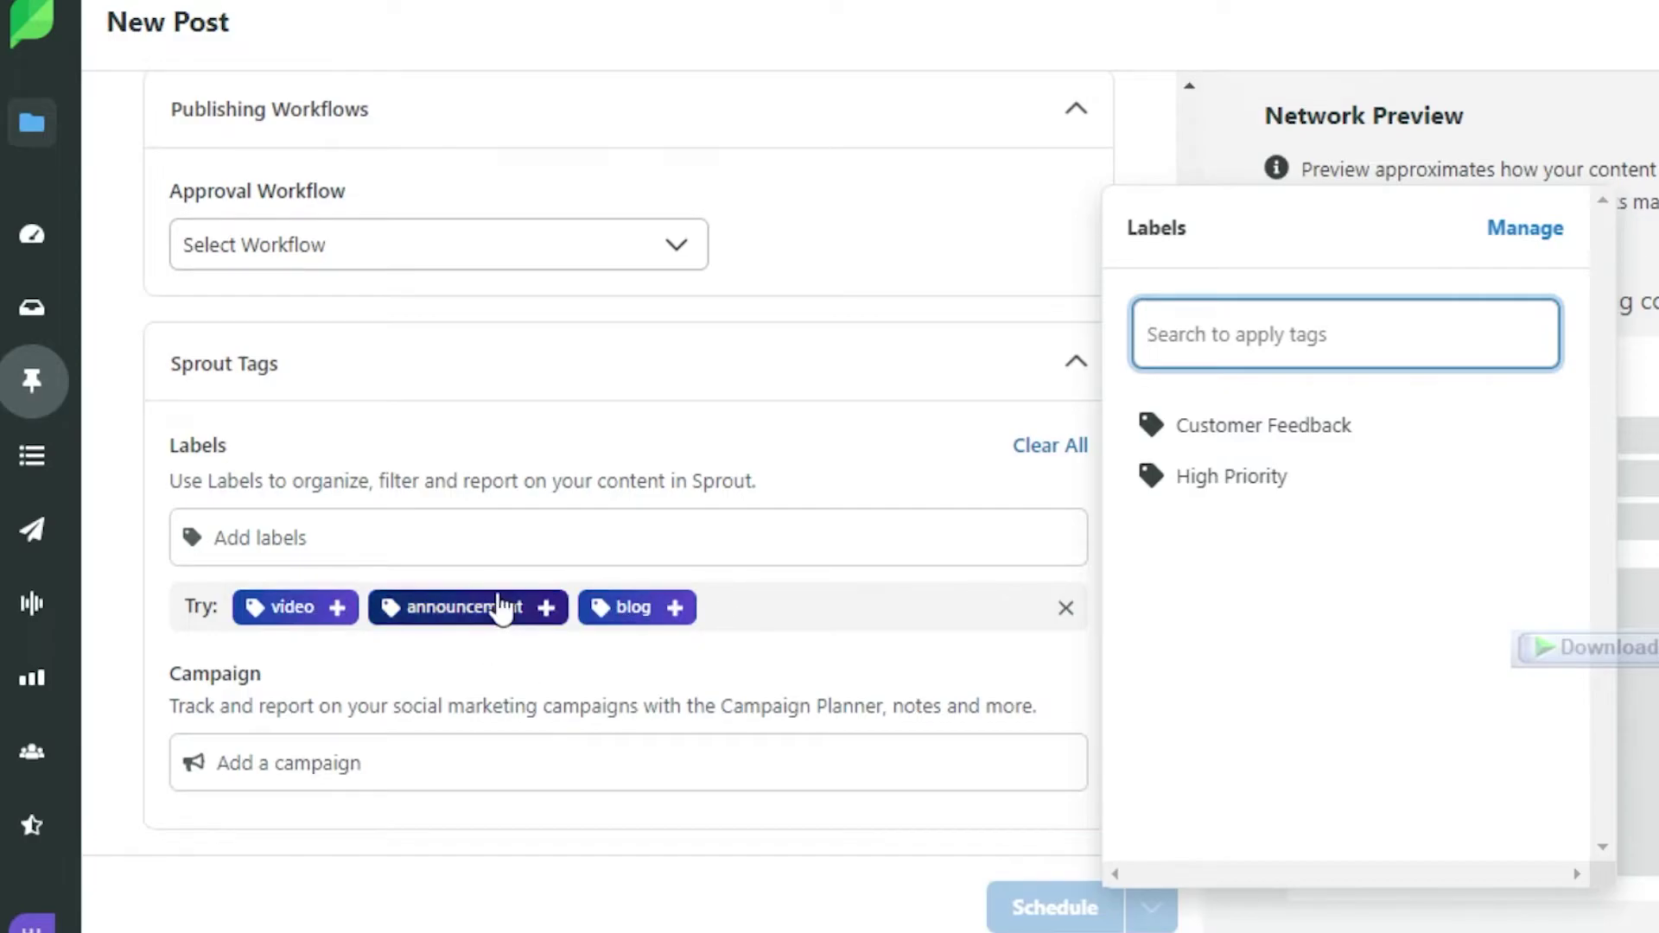
left_click(302, 628)
left_click(329, 605)
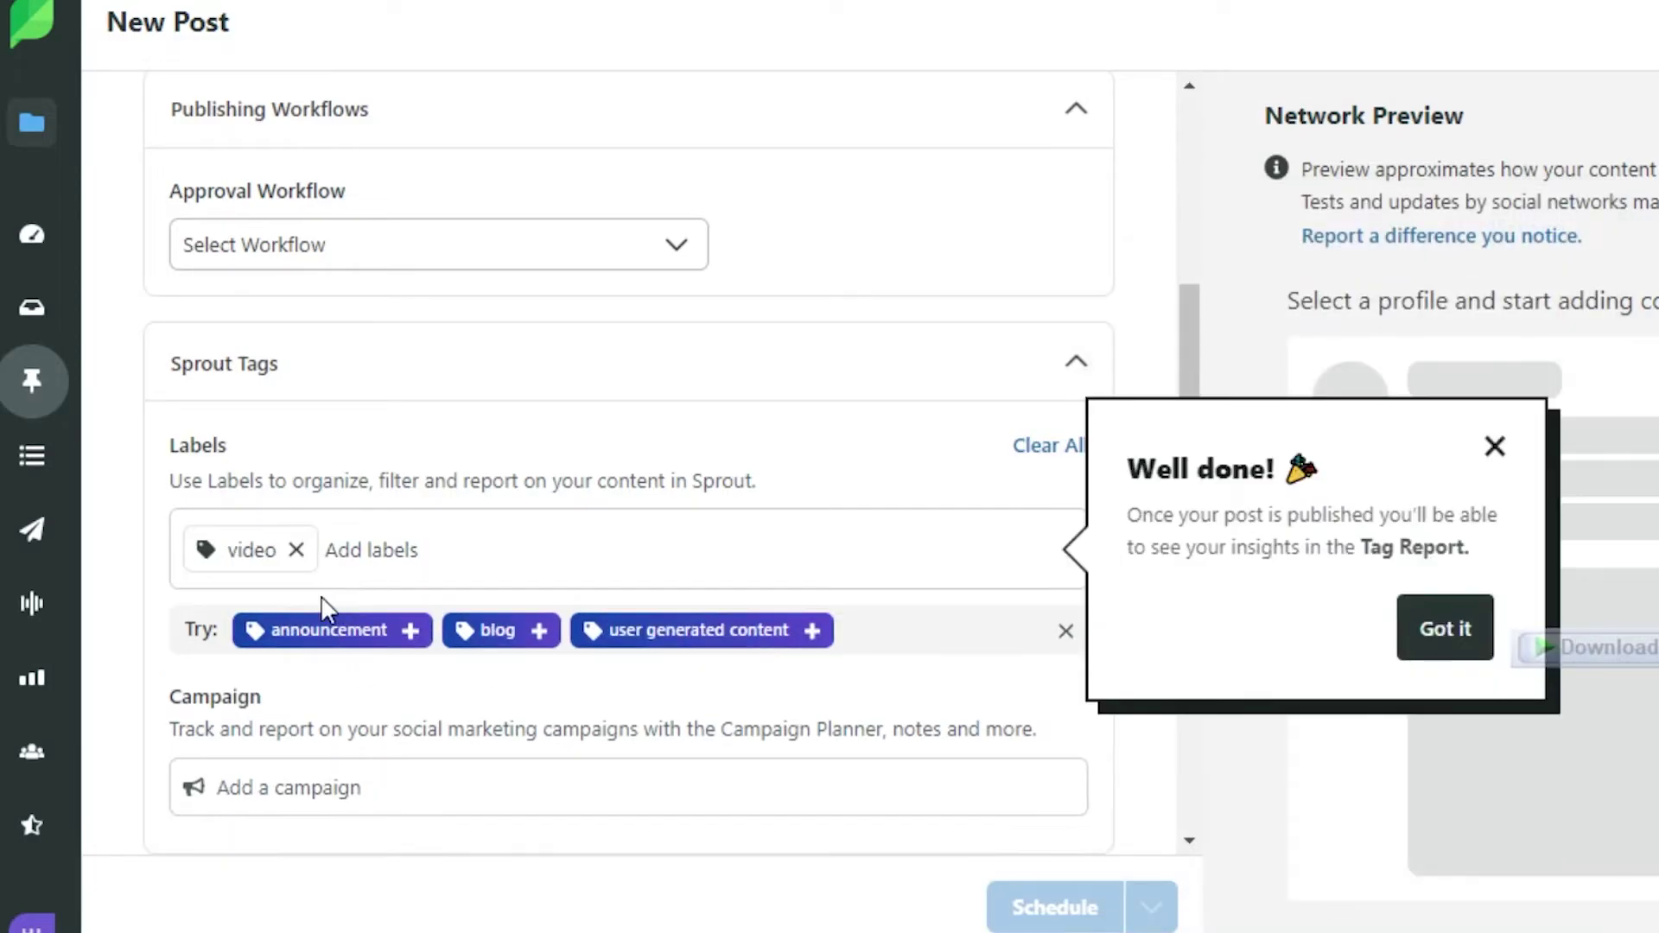
scroll(1186, 665, "down", 6)
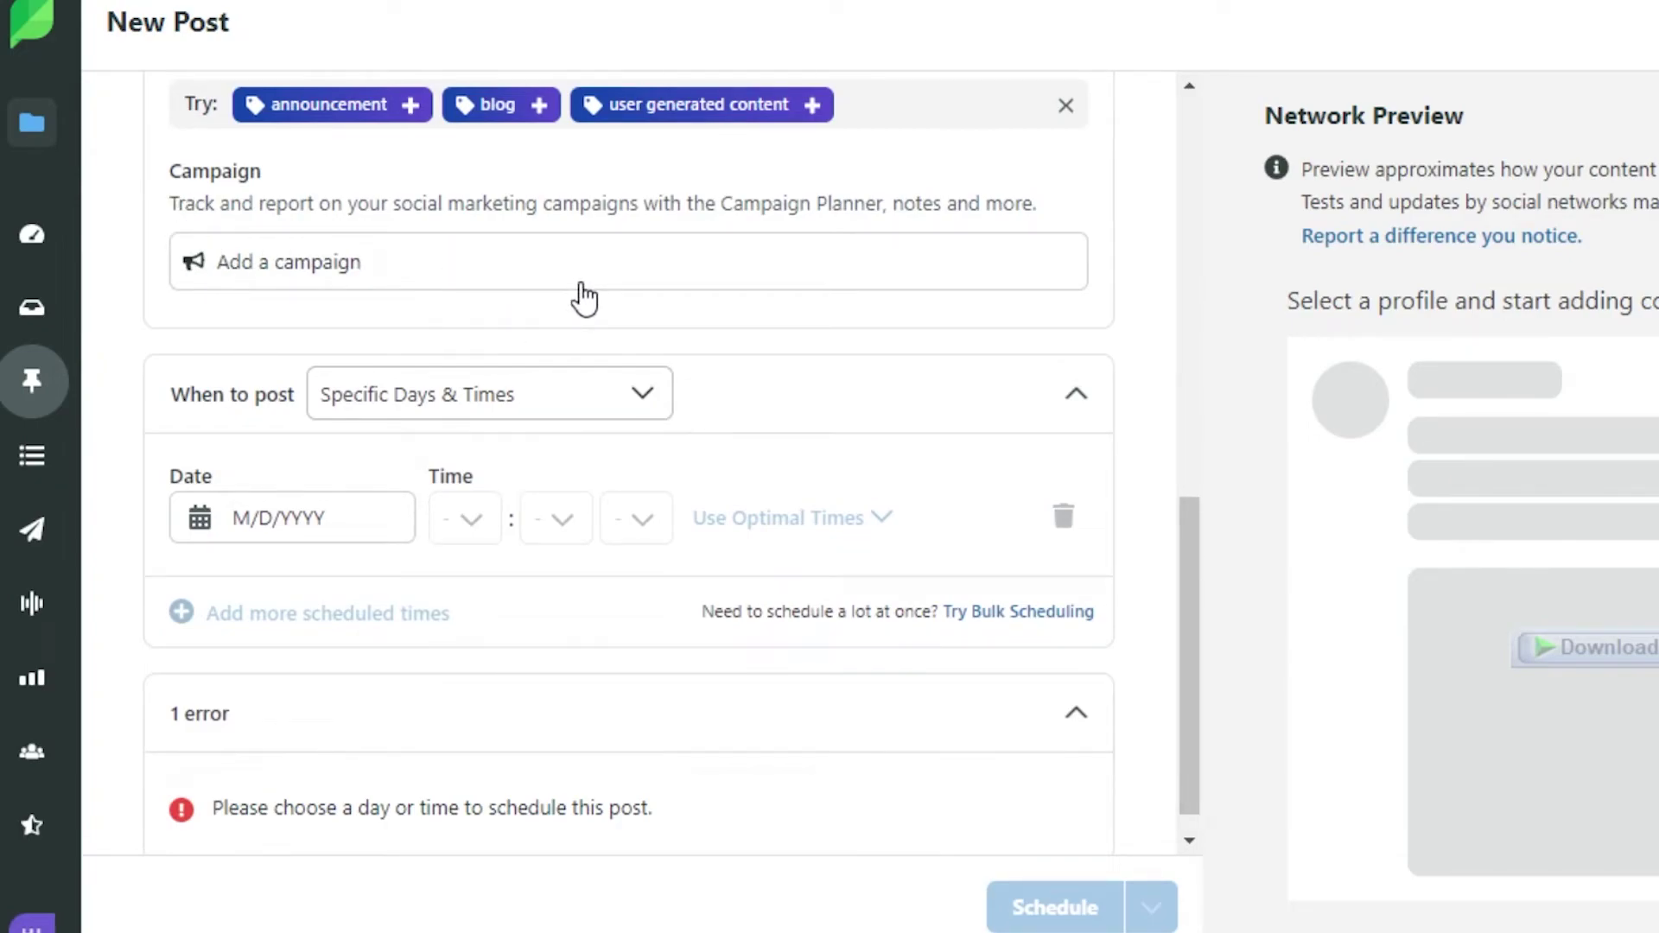
left_click(281, 271)
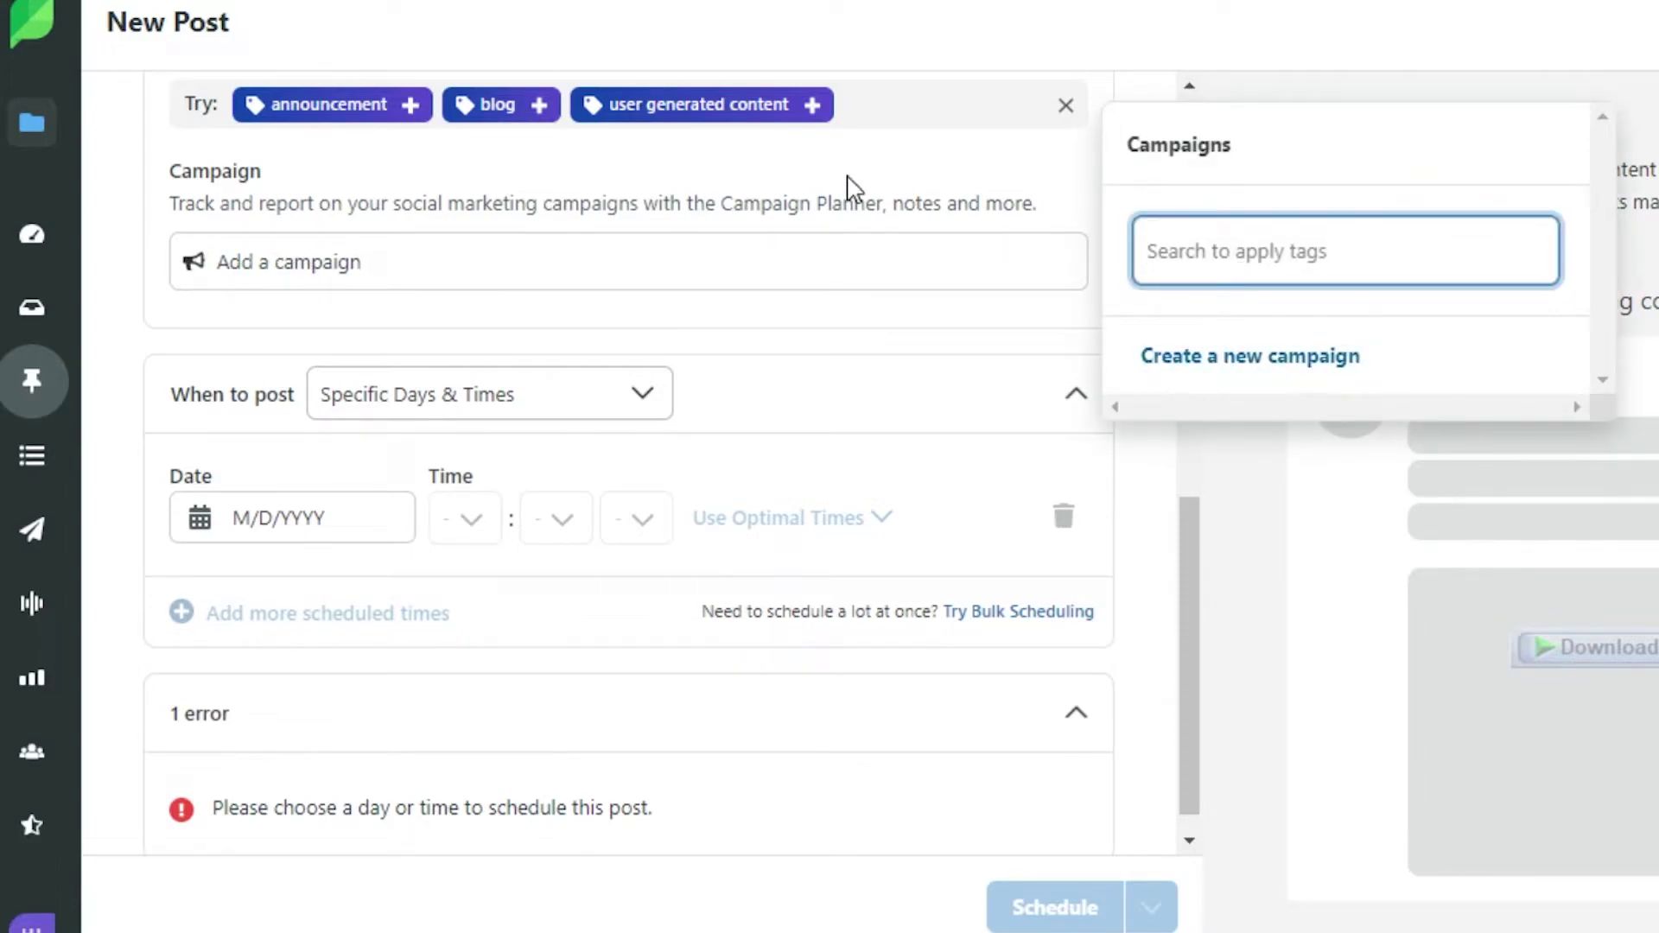
left_click(1274, 370)
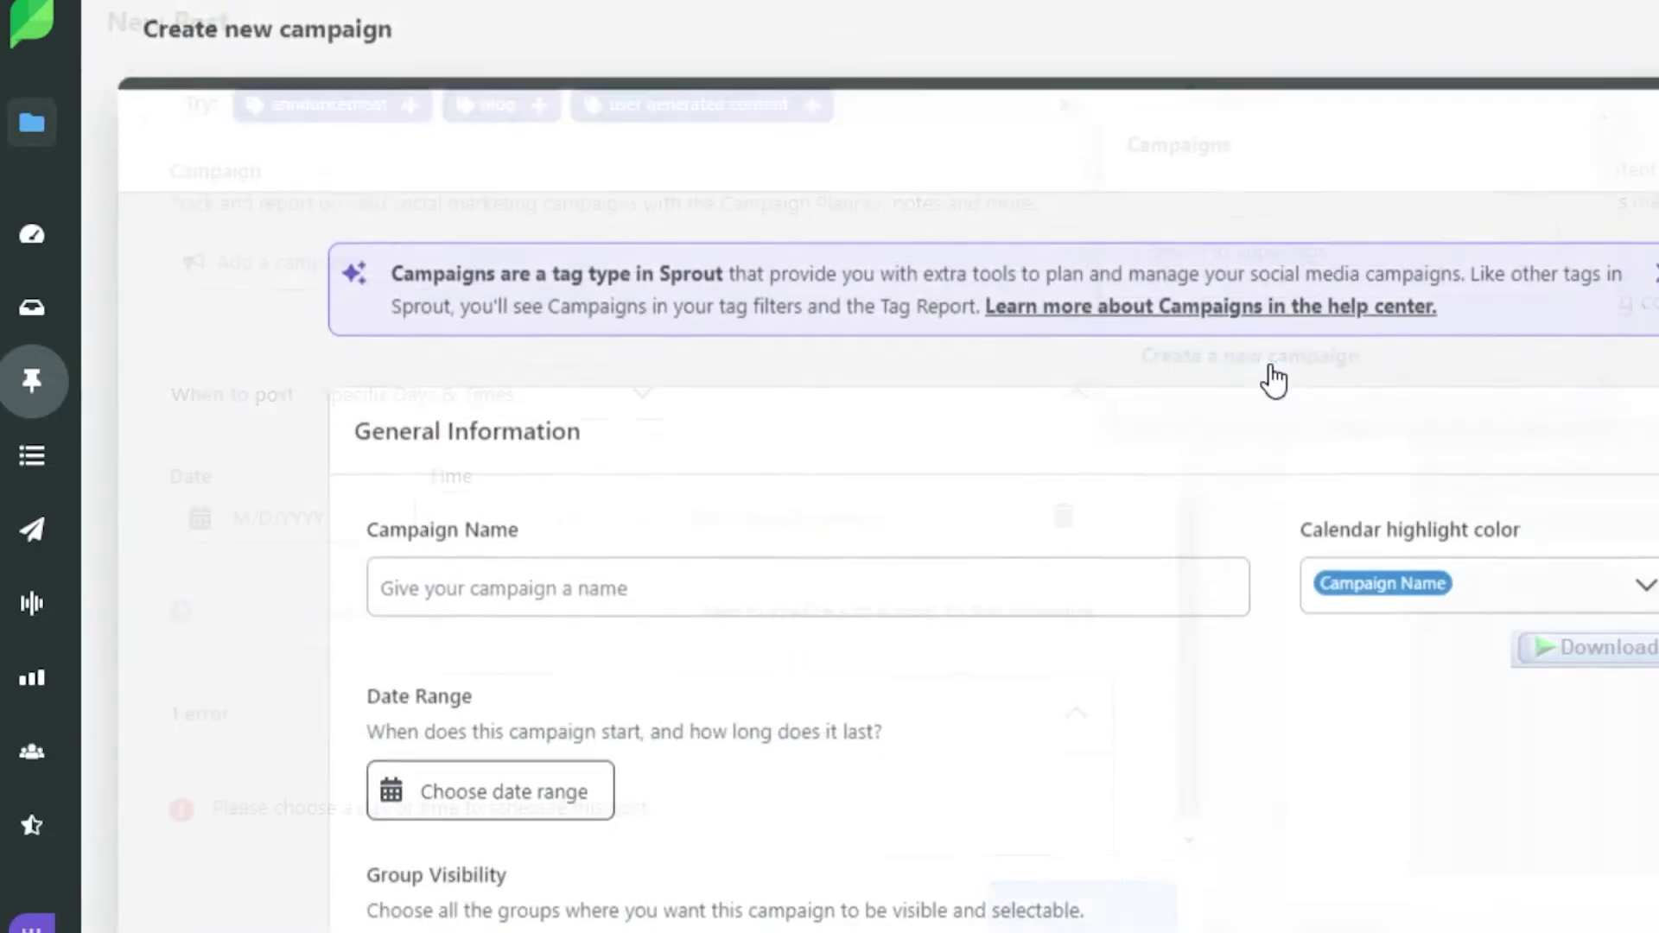
scroll(829, 518, "down", 6)
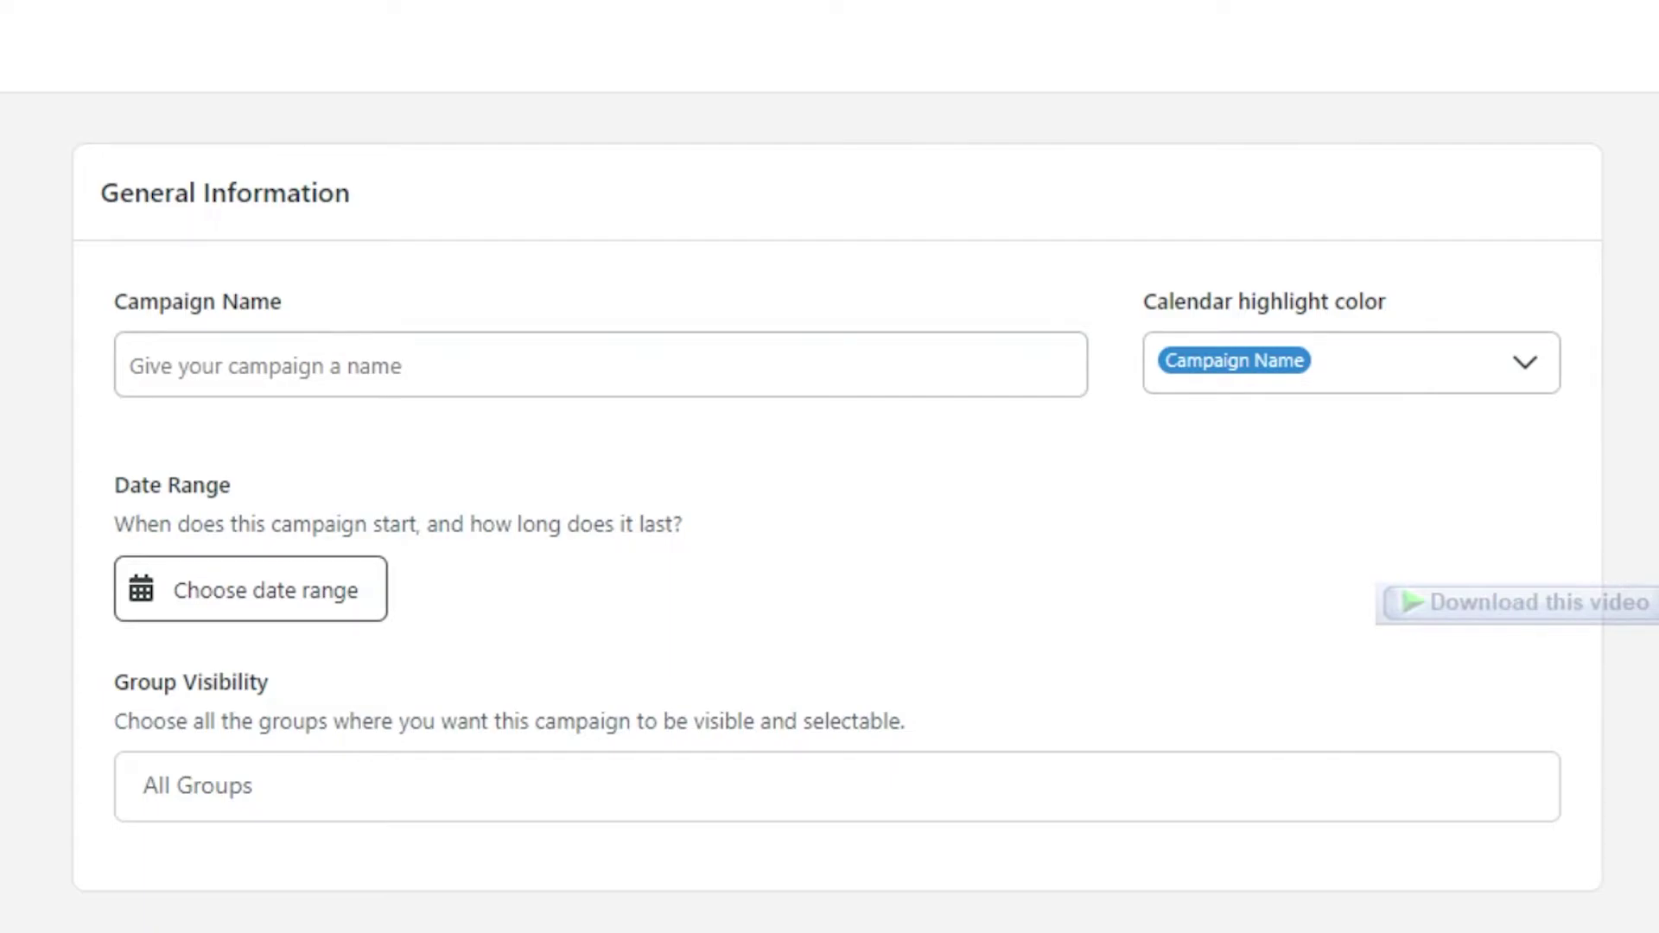
scroll(829, 518, "down", 6)
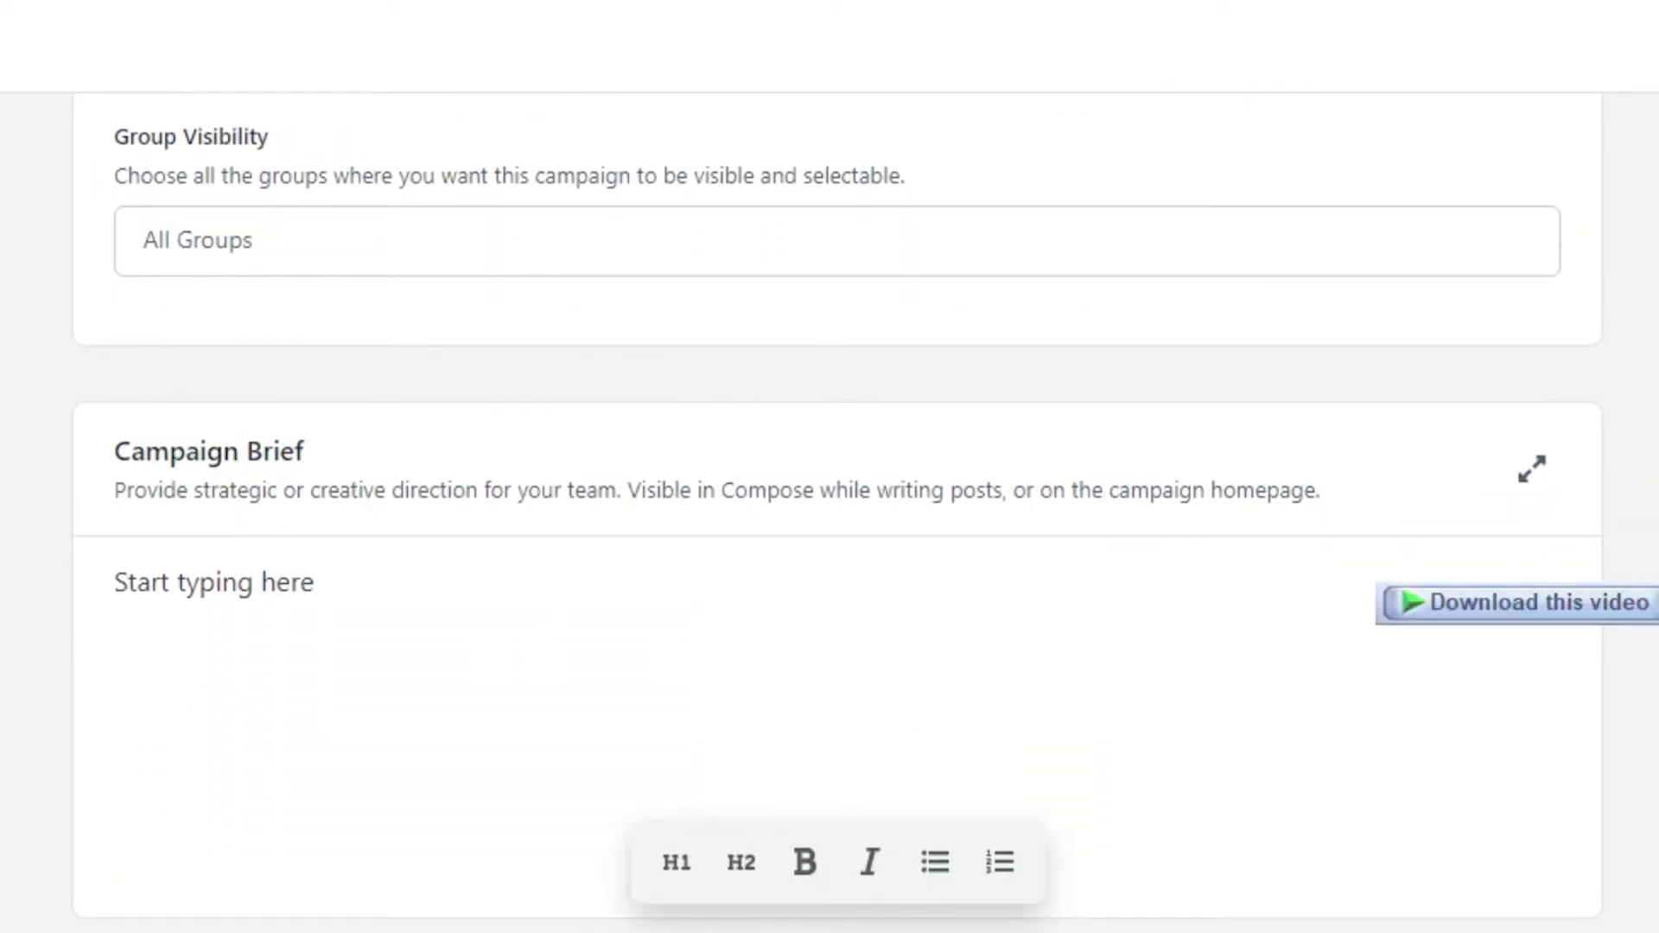
scroll(830, 518, "up", 8)
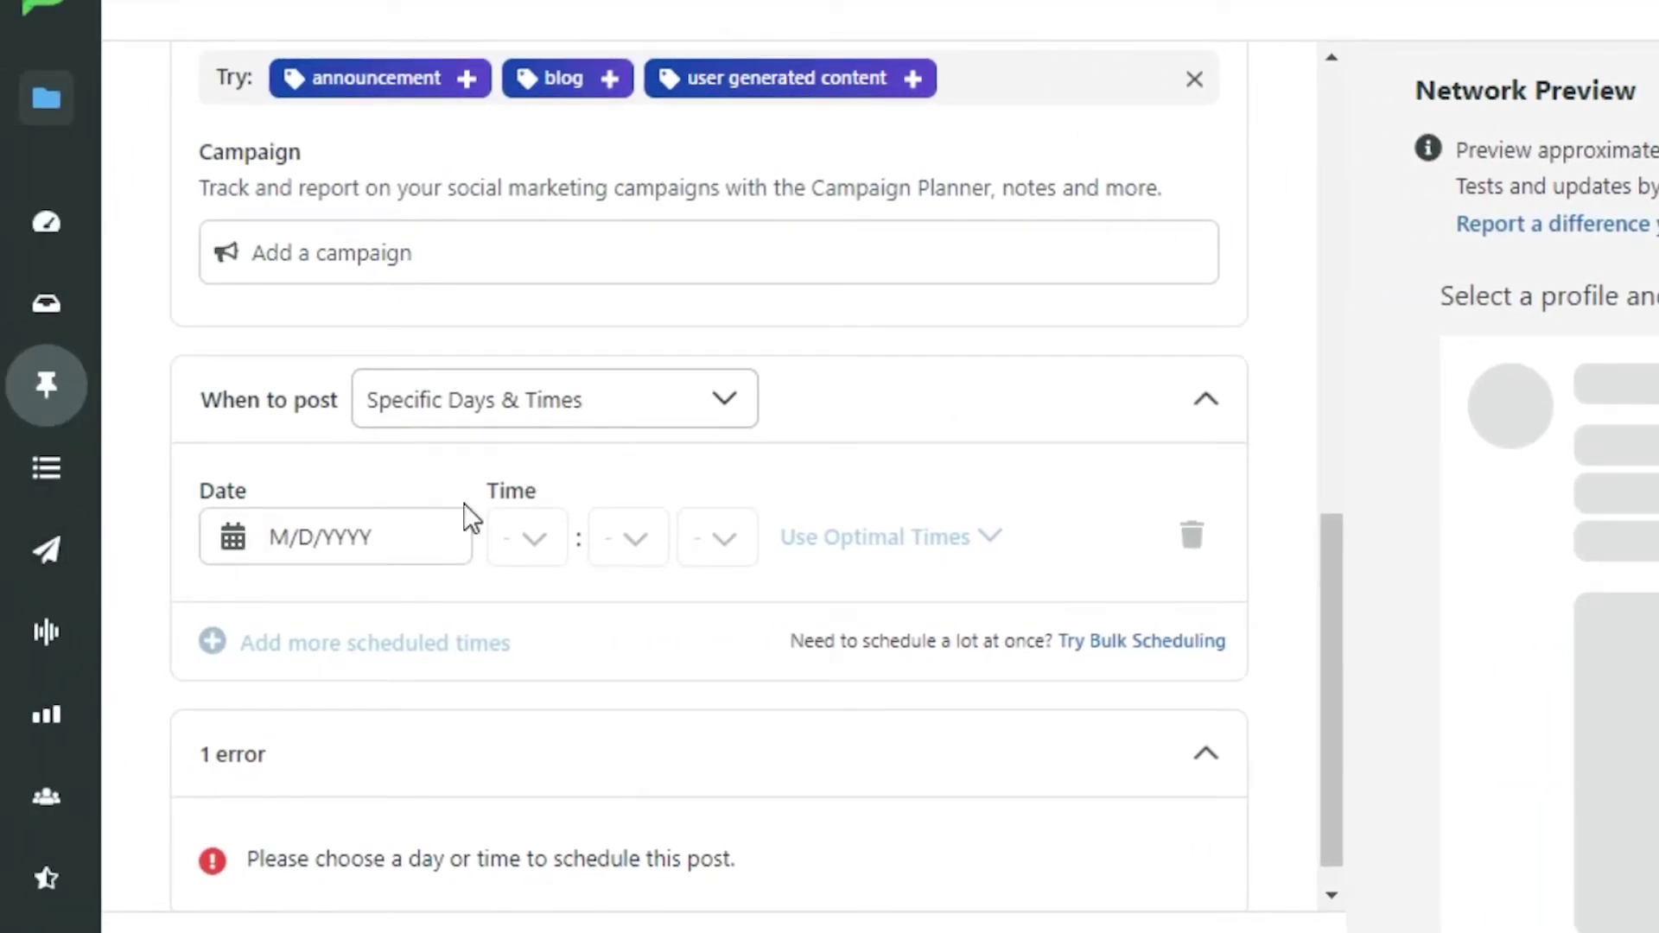
- Open the scheduling date picker and dismiss it without choosing a date
left_click(390, 546)
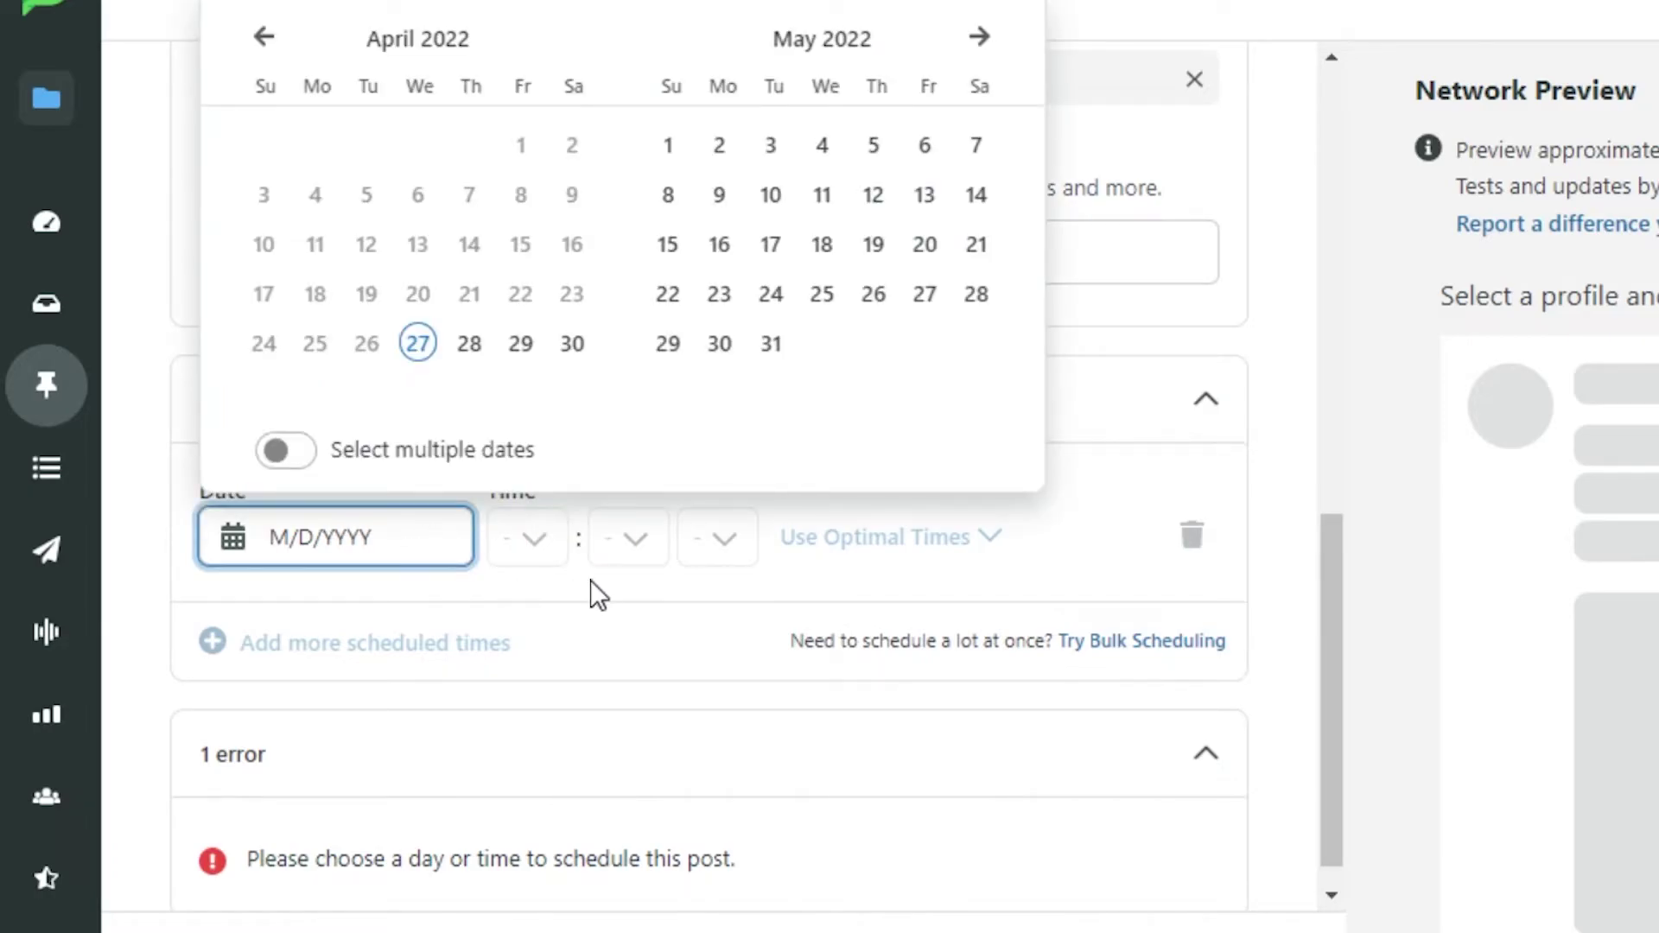
left_click_drag(1367, 594, 1285, 164)
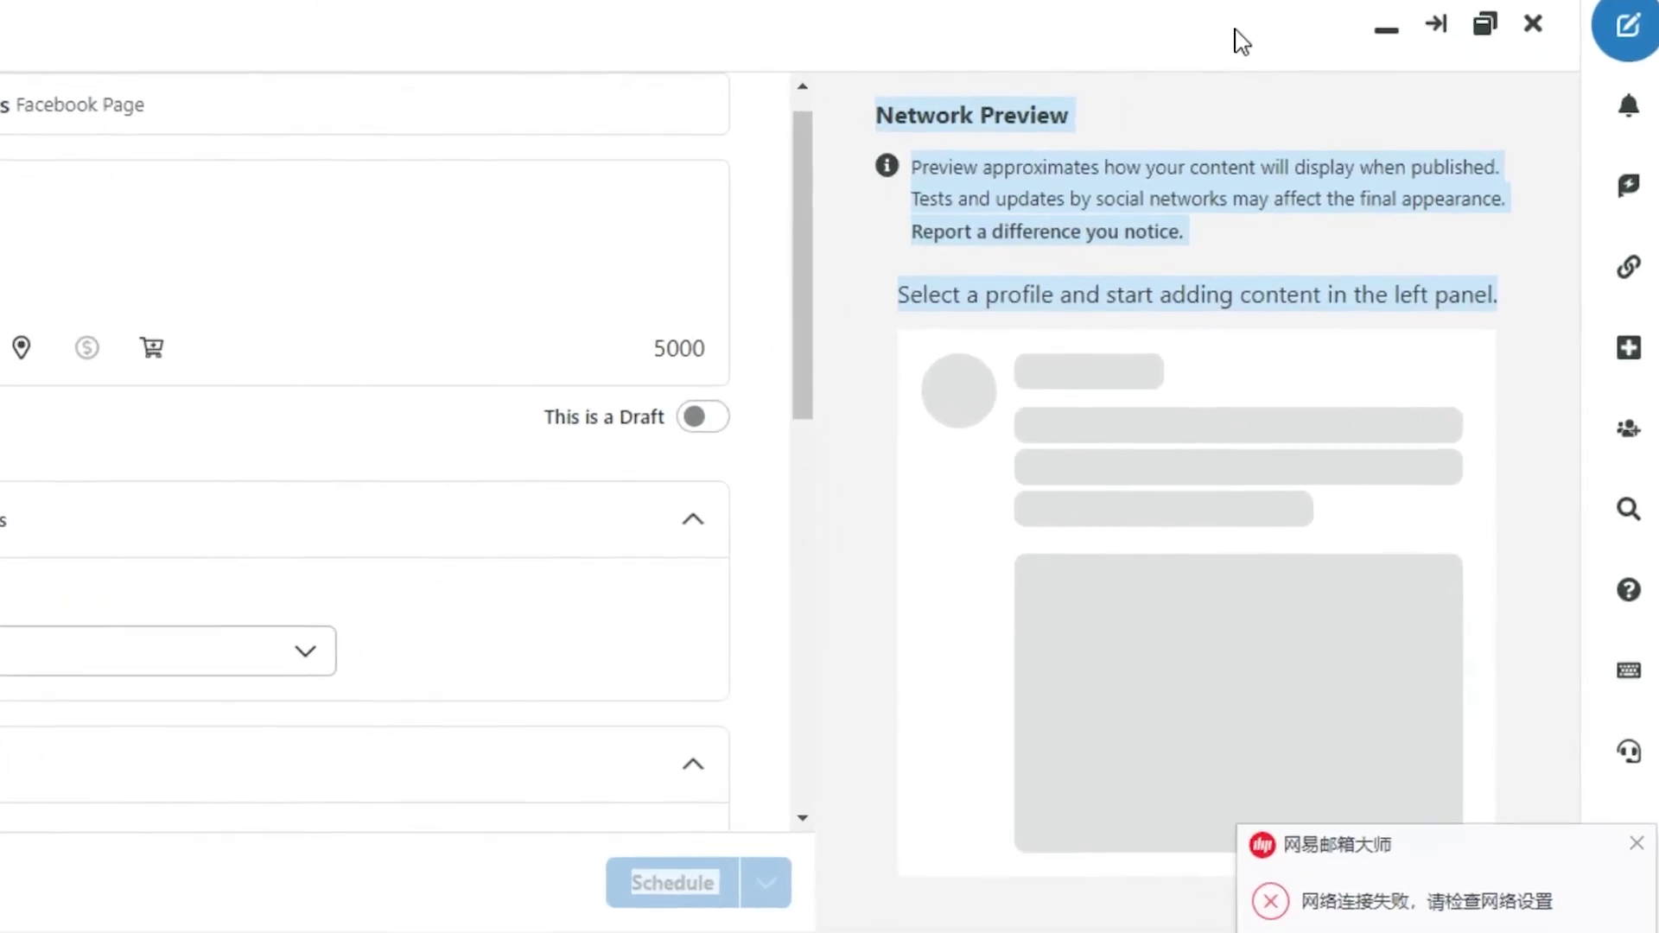
left_click(1281, 190)
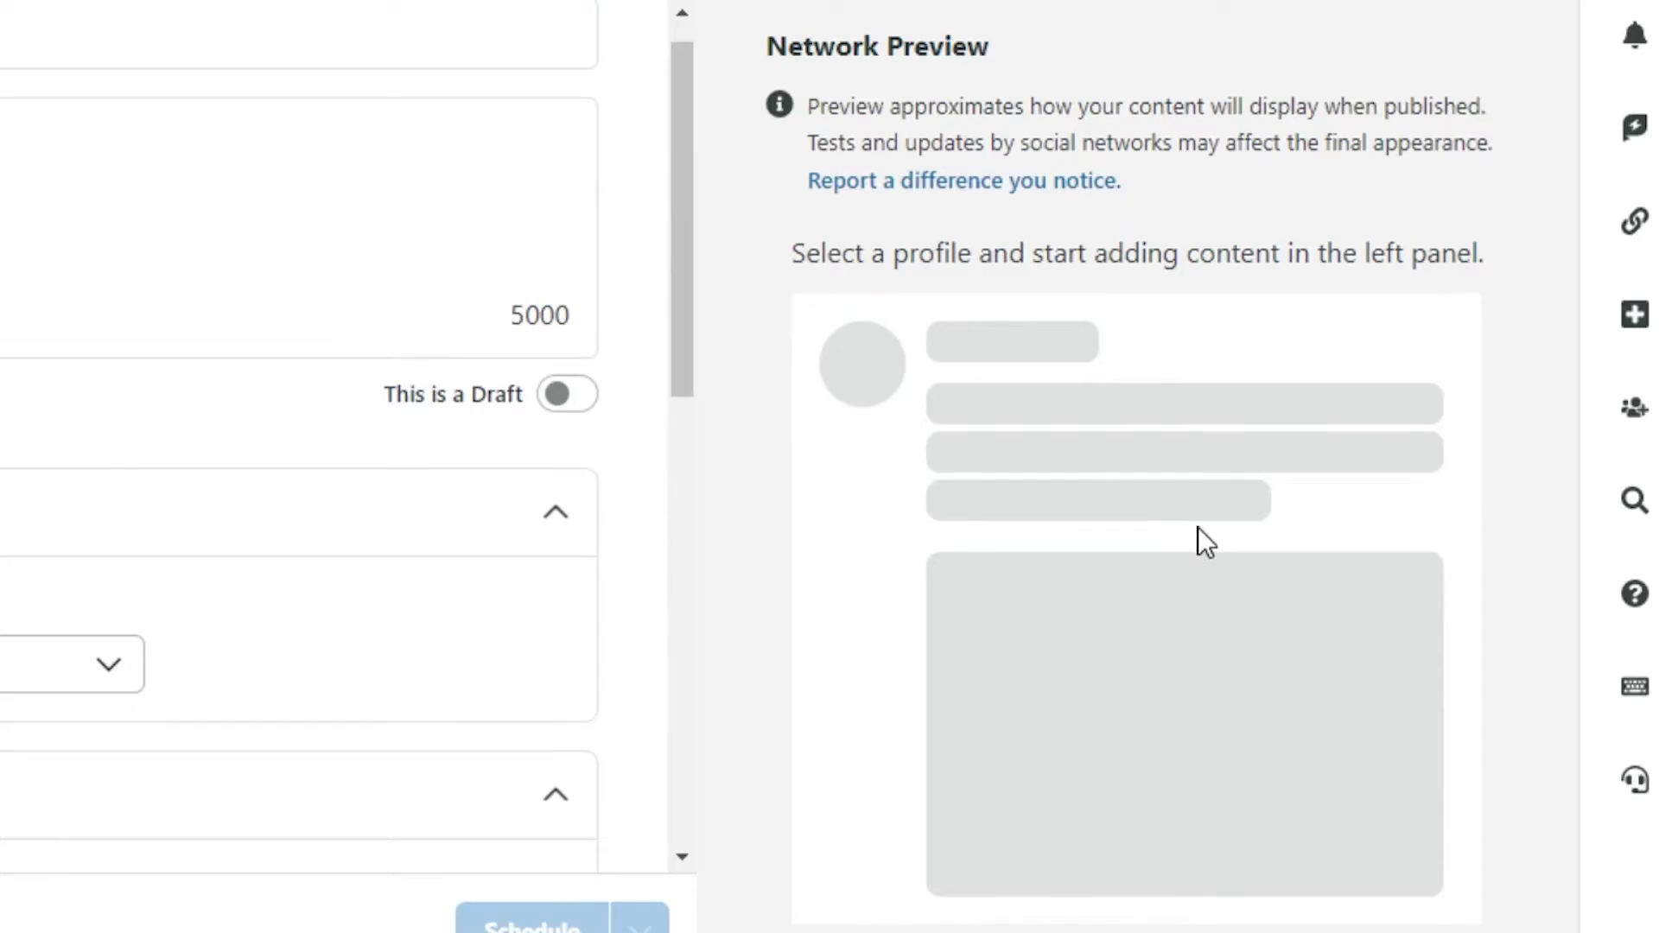
- Close the New Post composer and go to Feeds, showing the Twitter Feeds page
left_click(1533, 54)
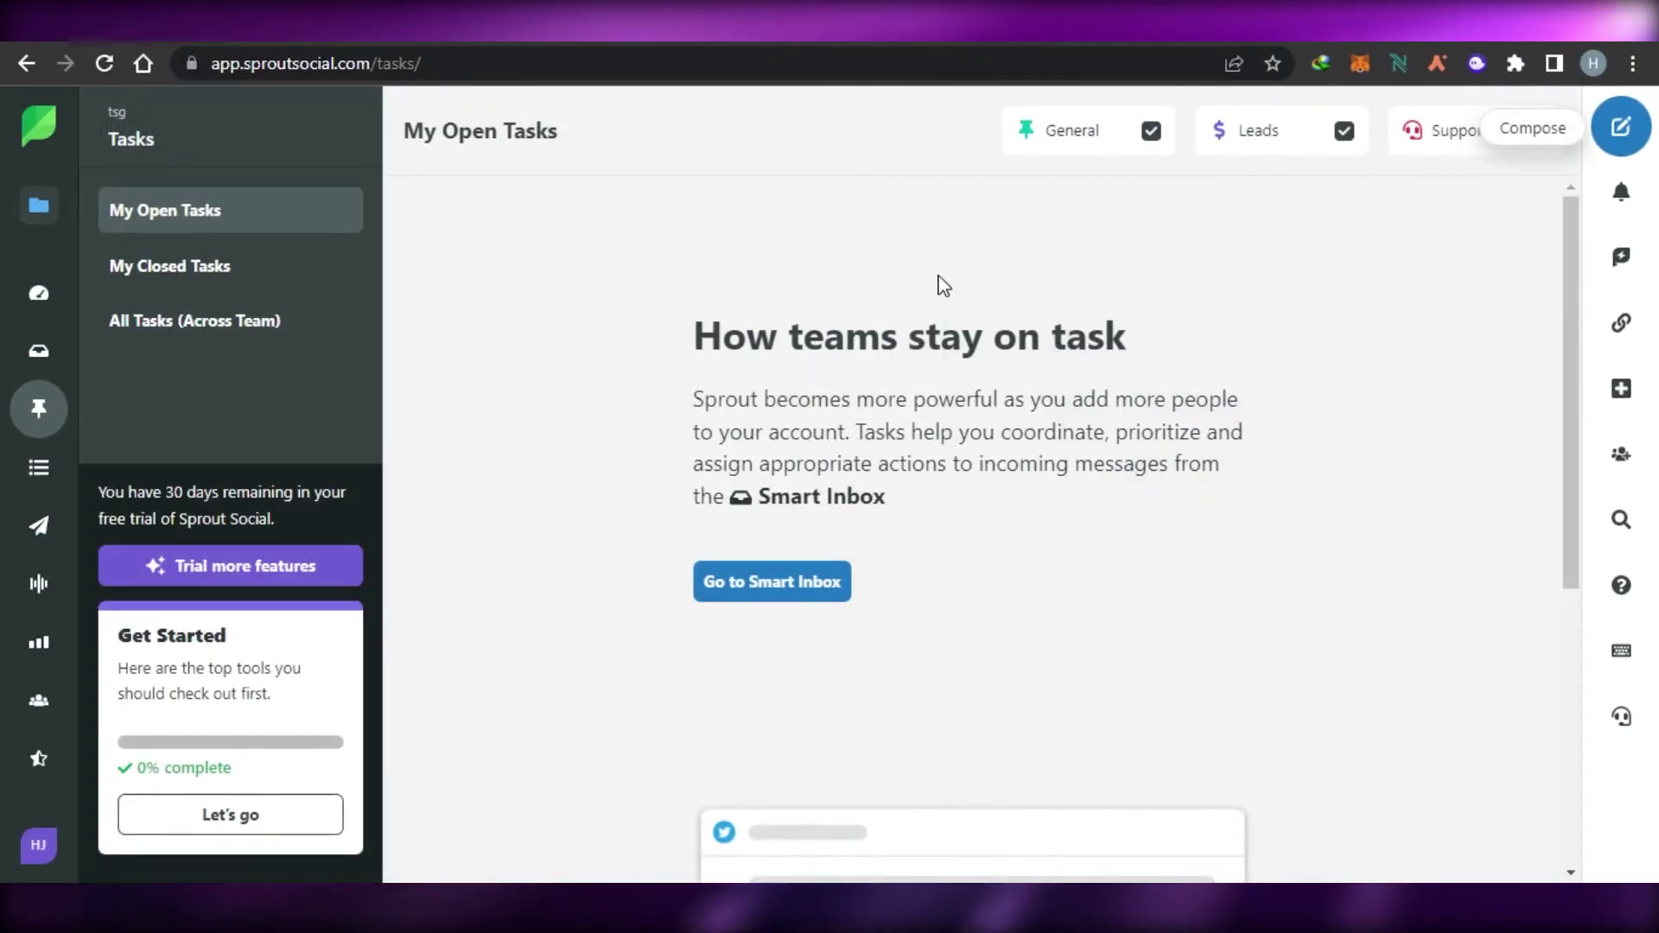
left_click(38, 467)
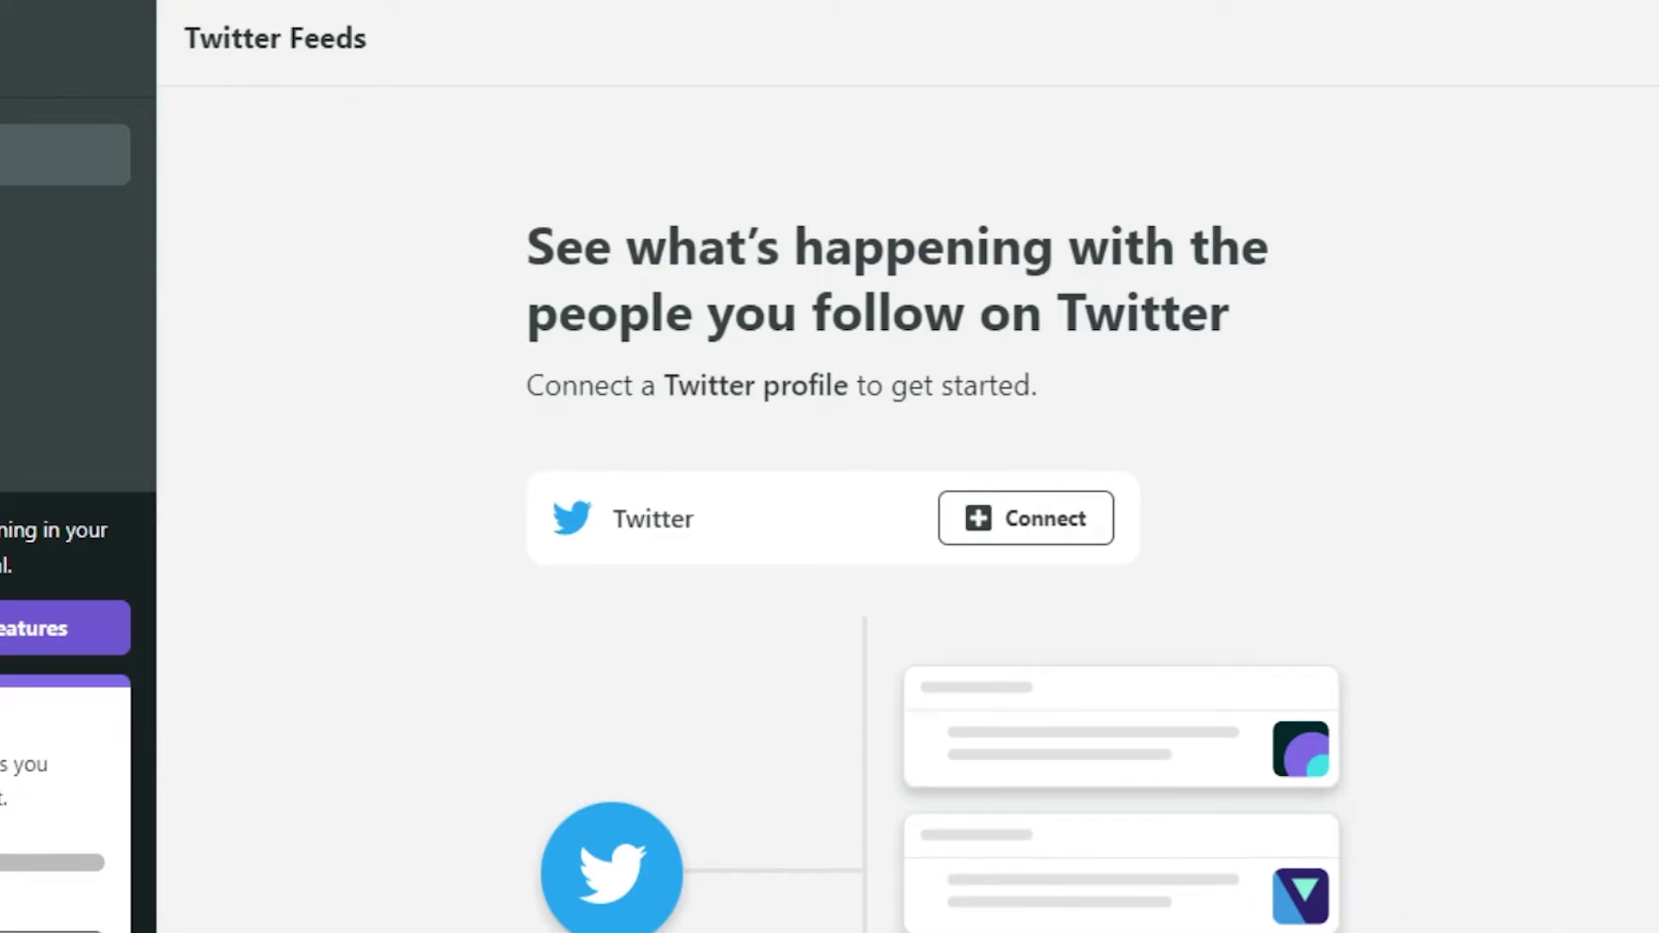
scroll(933, 536, "down", 1)
scroll(933, 536, "up", 1)
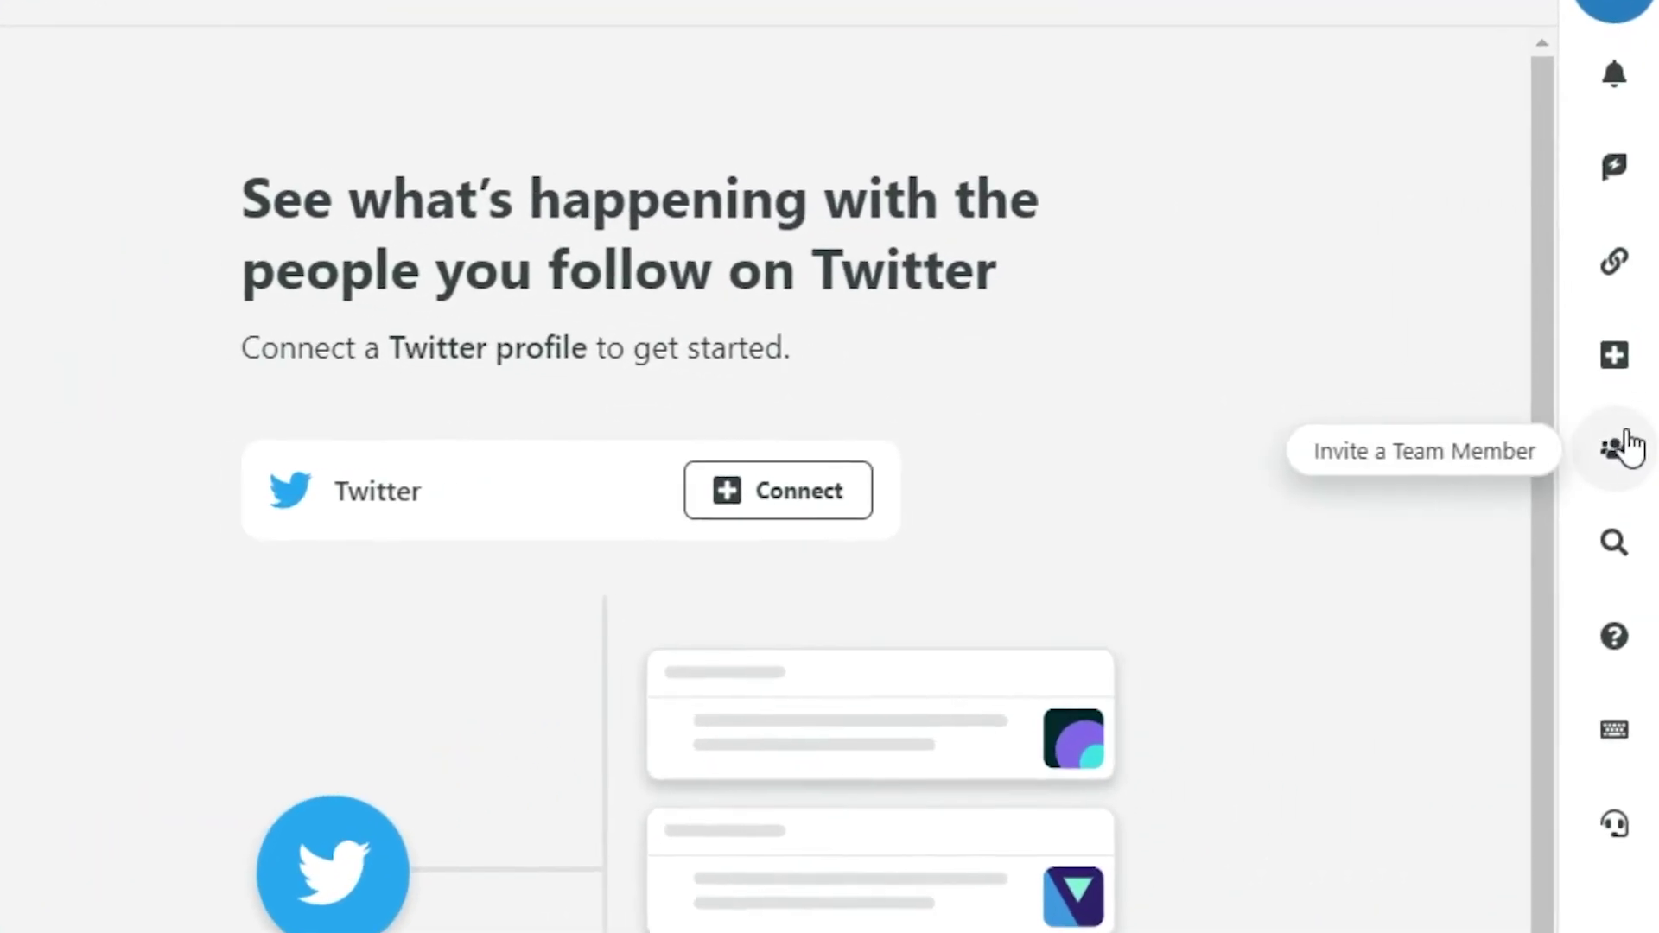
left_click(1612, 448)
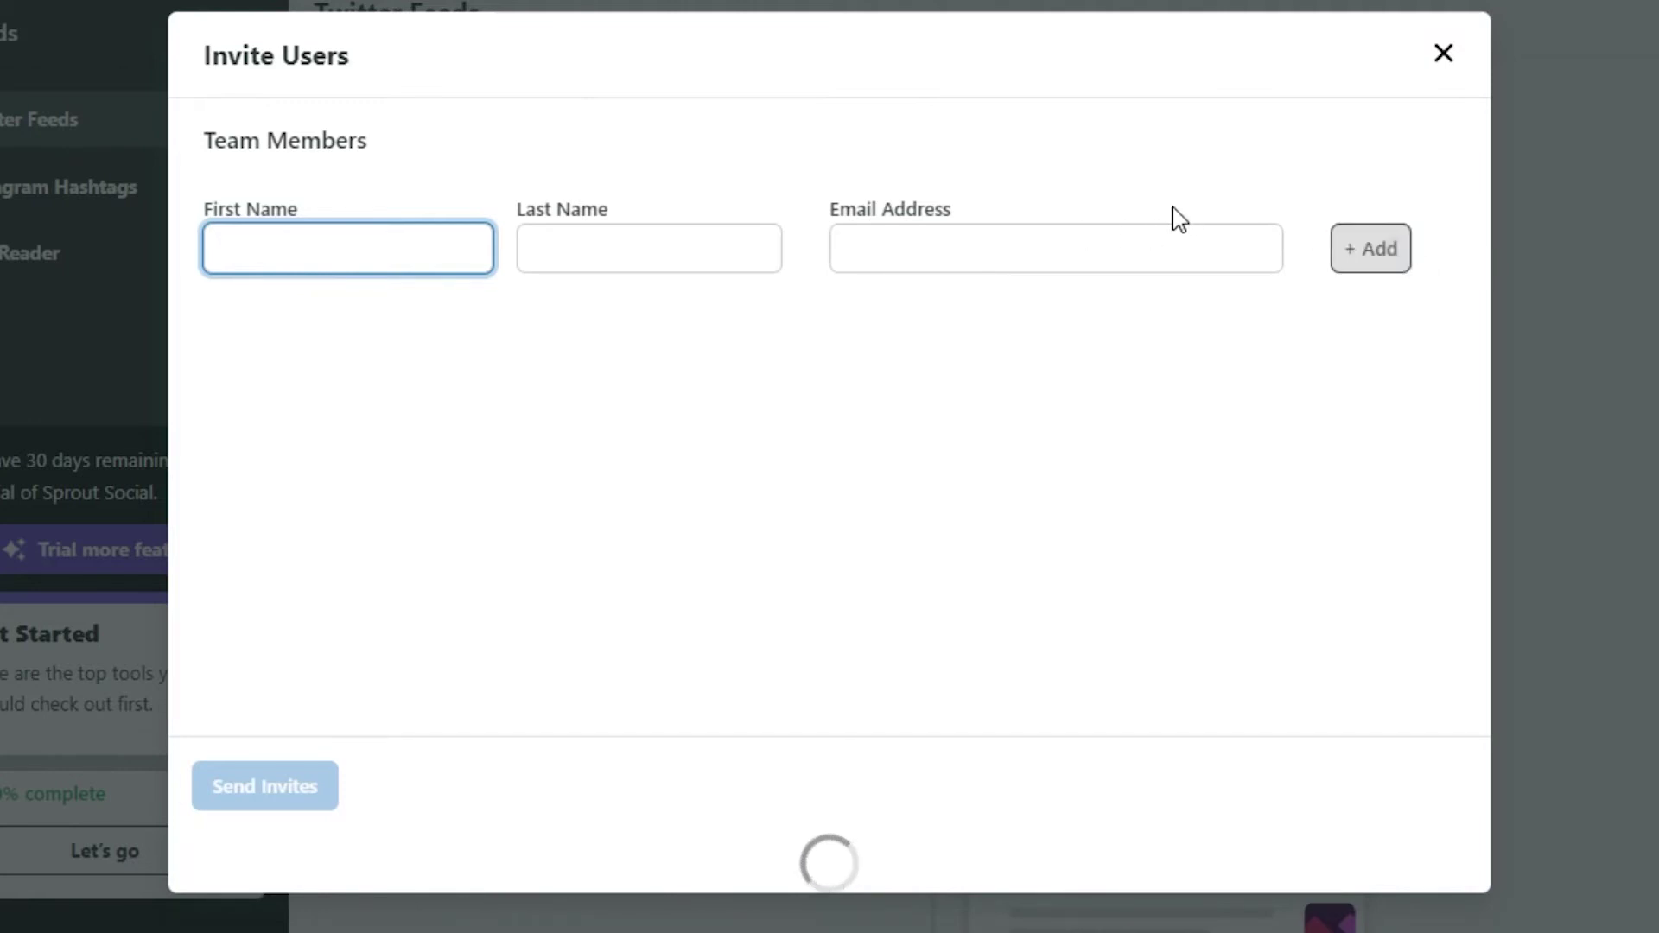
left_click(1442, 57)
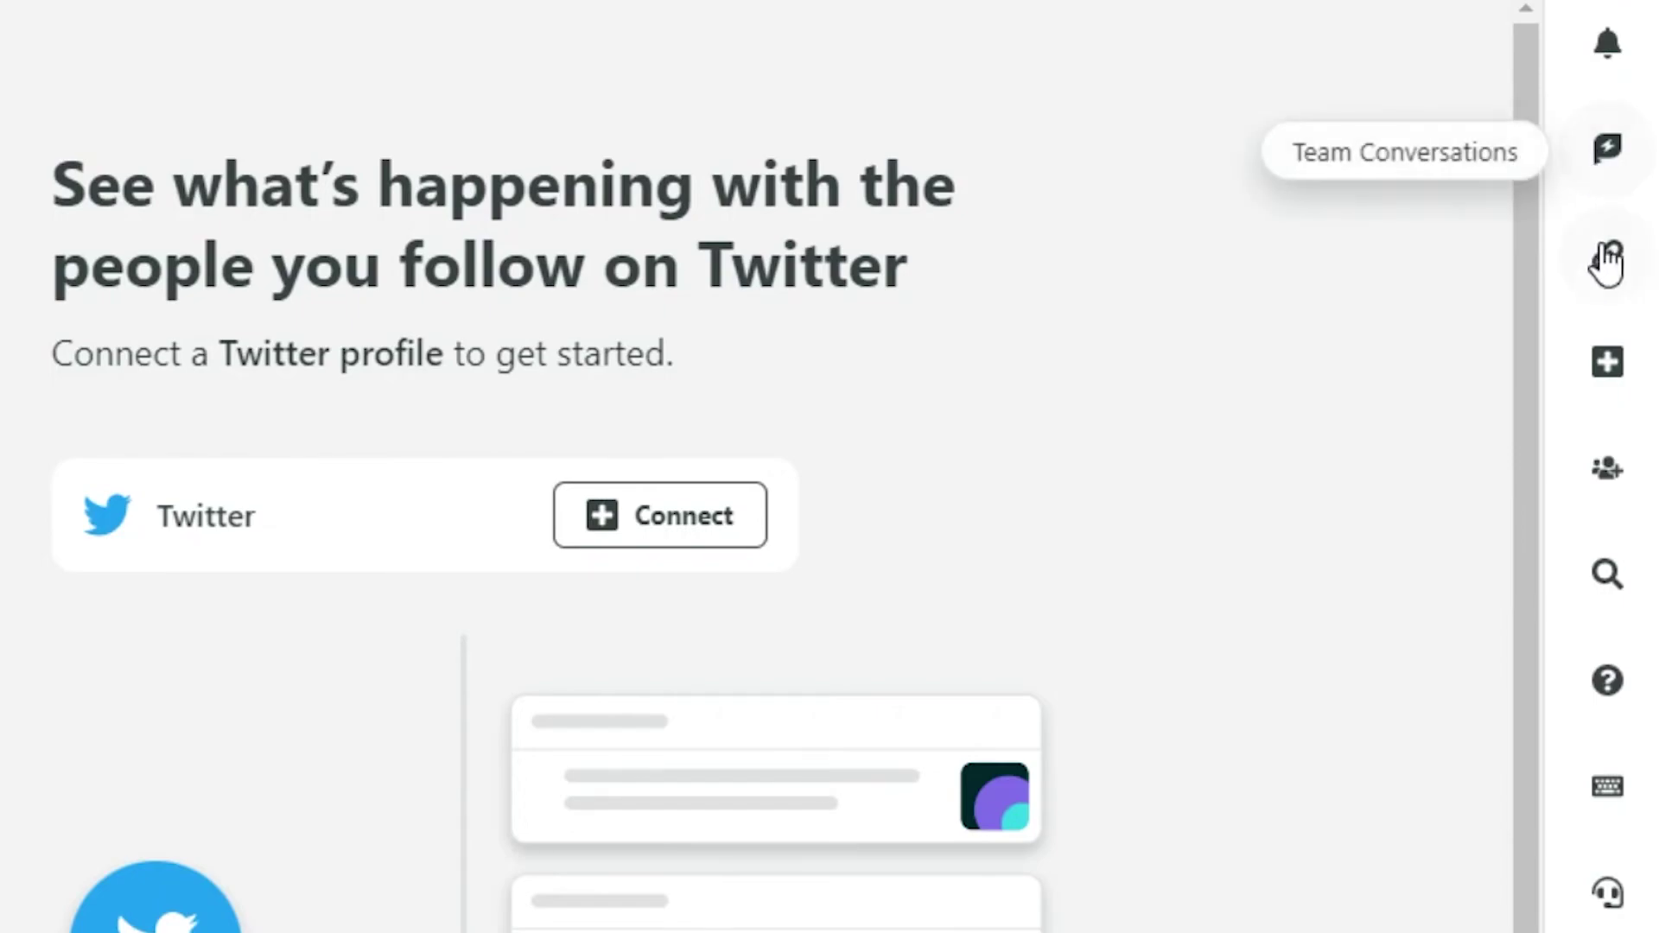
left_click(1609, 258)
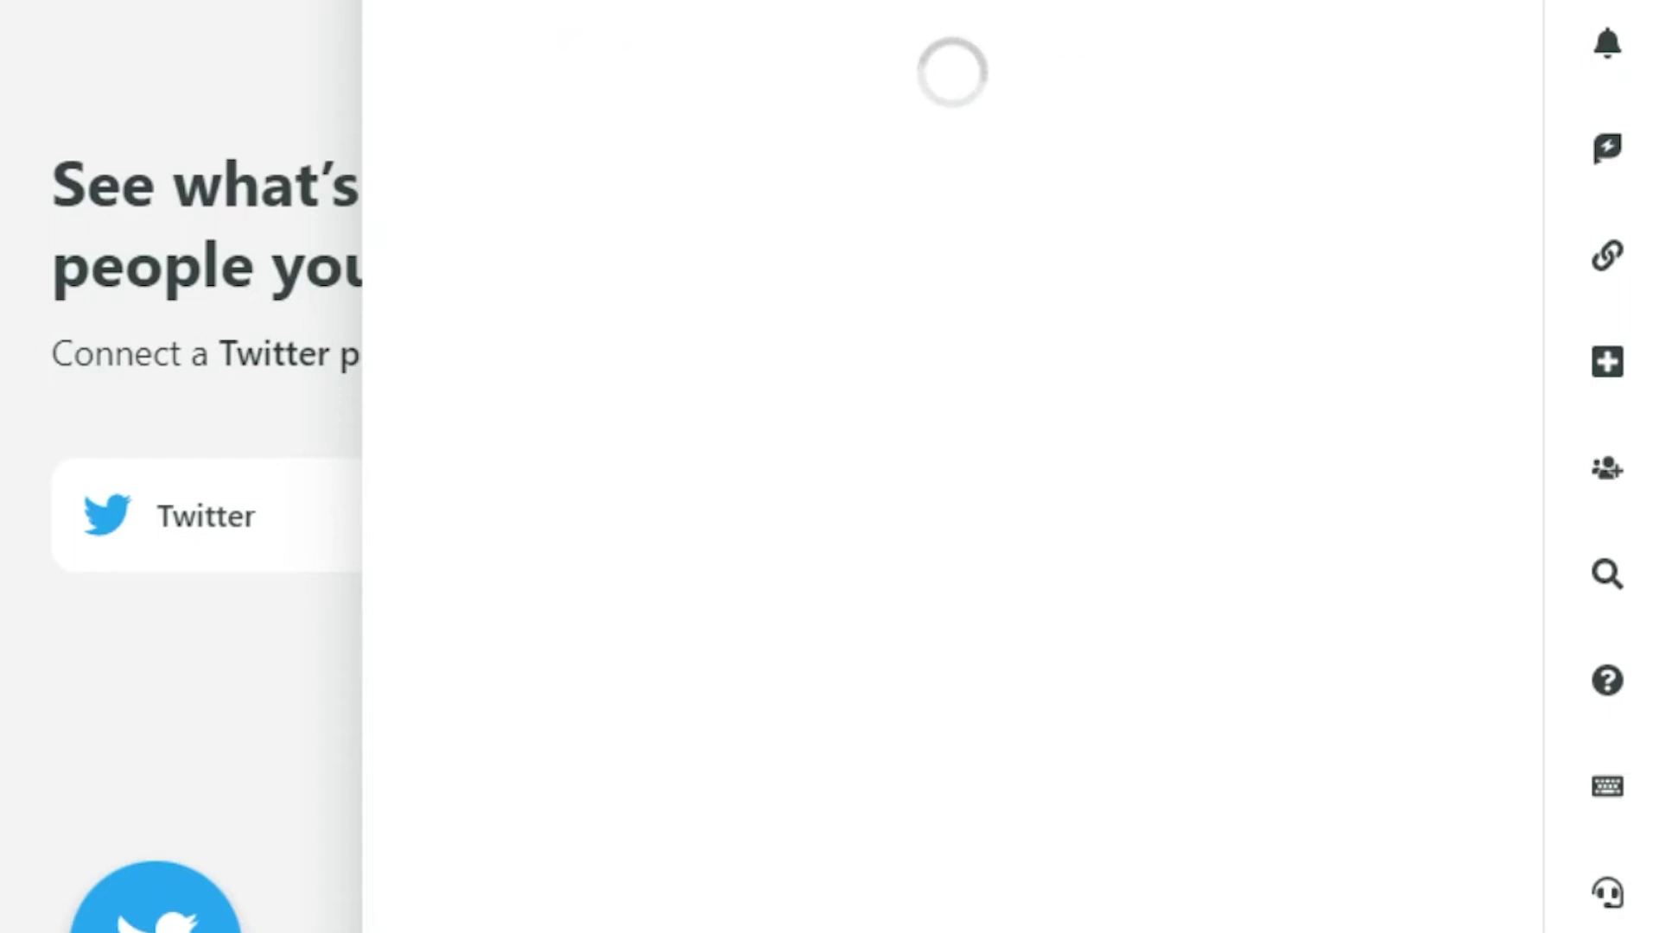
left_click(1609, 258)
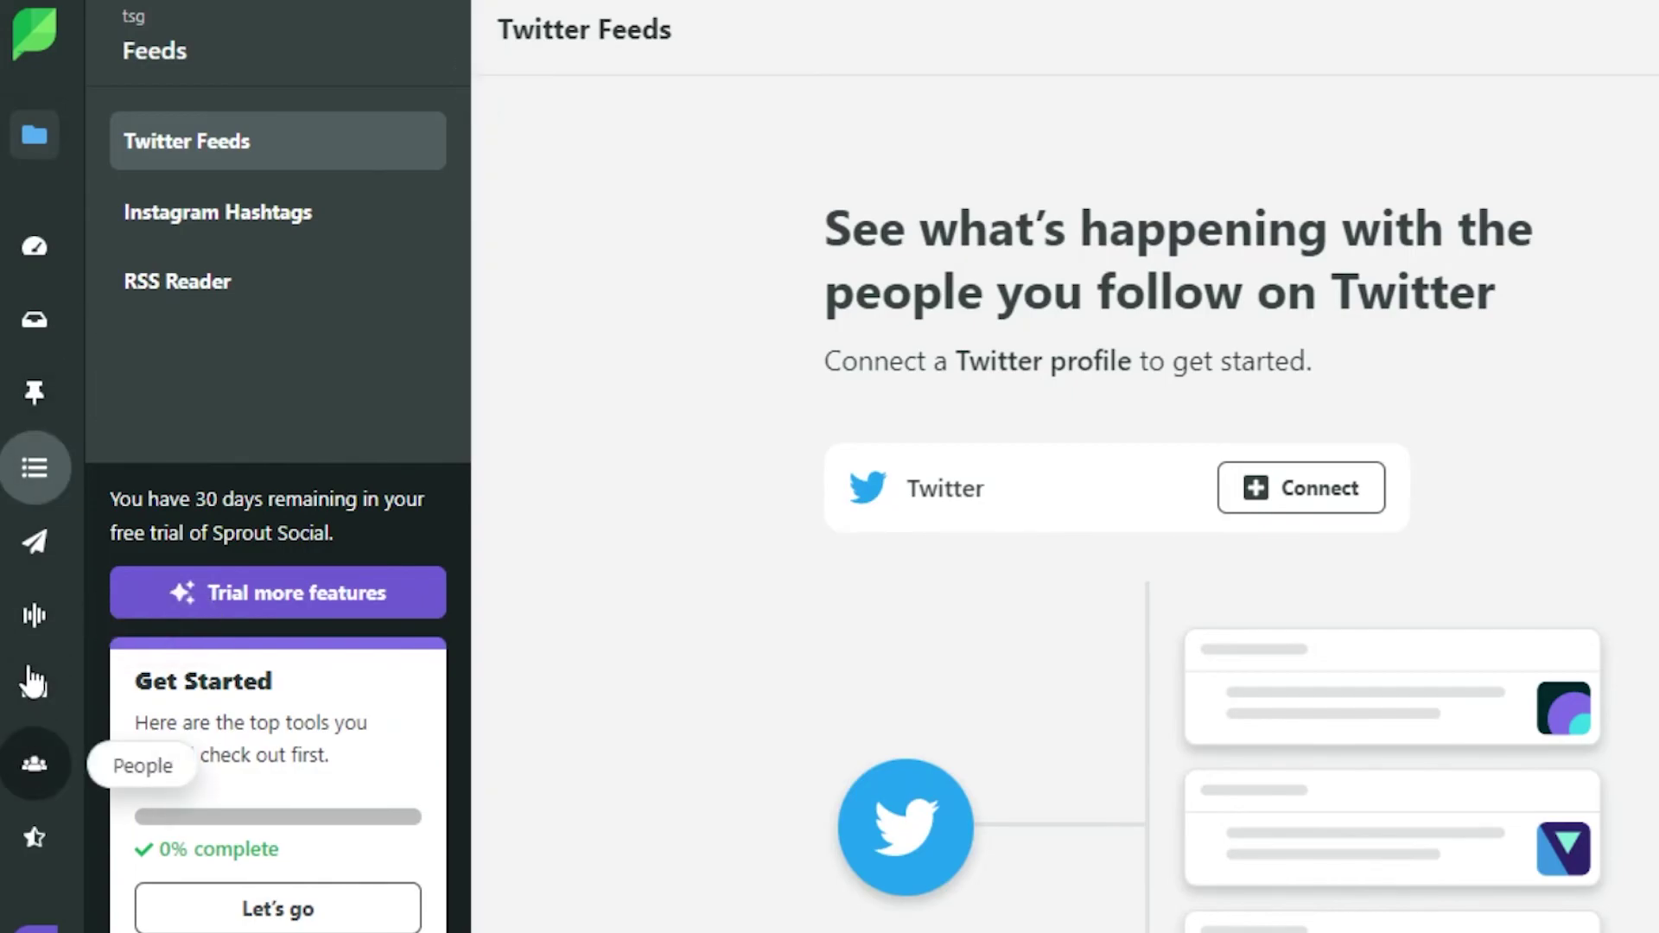
- Open Reports Home, scroll through it, and bring up the Select Group panel listing tsg
left_click(33, 693)
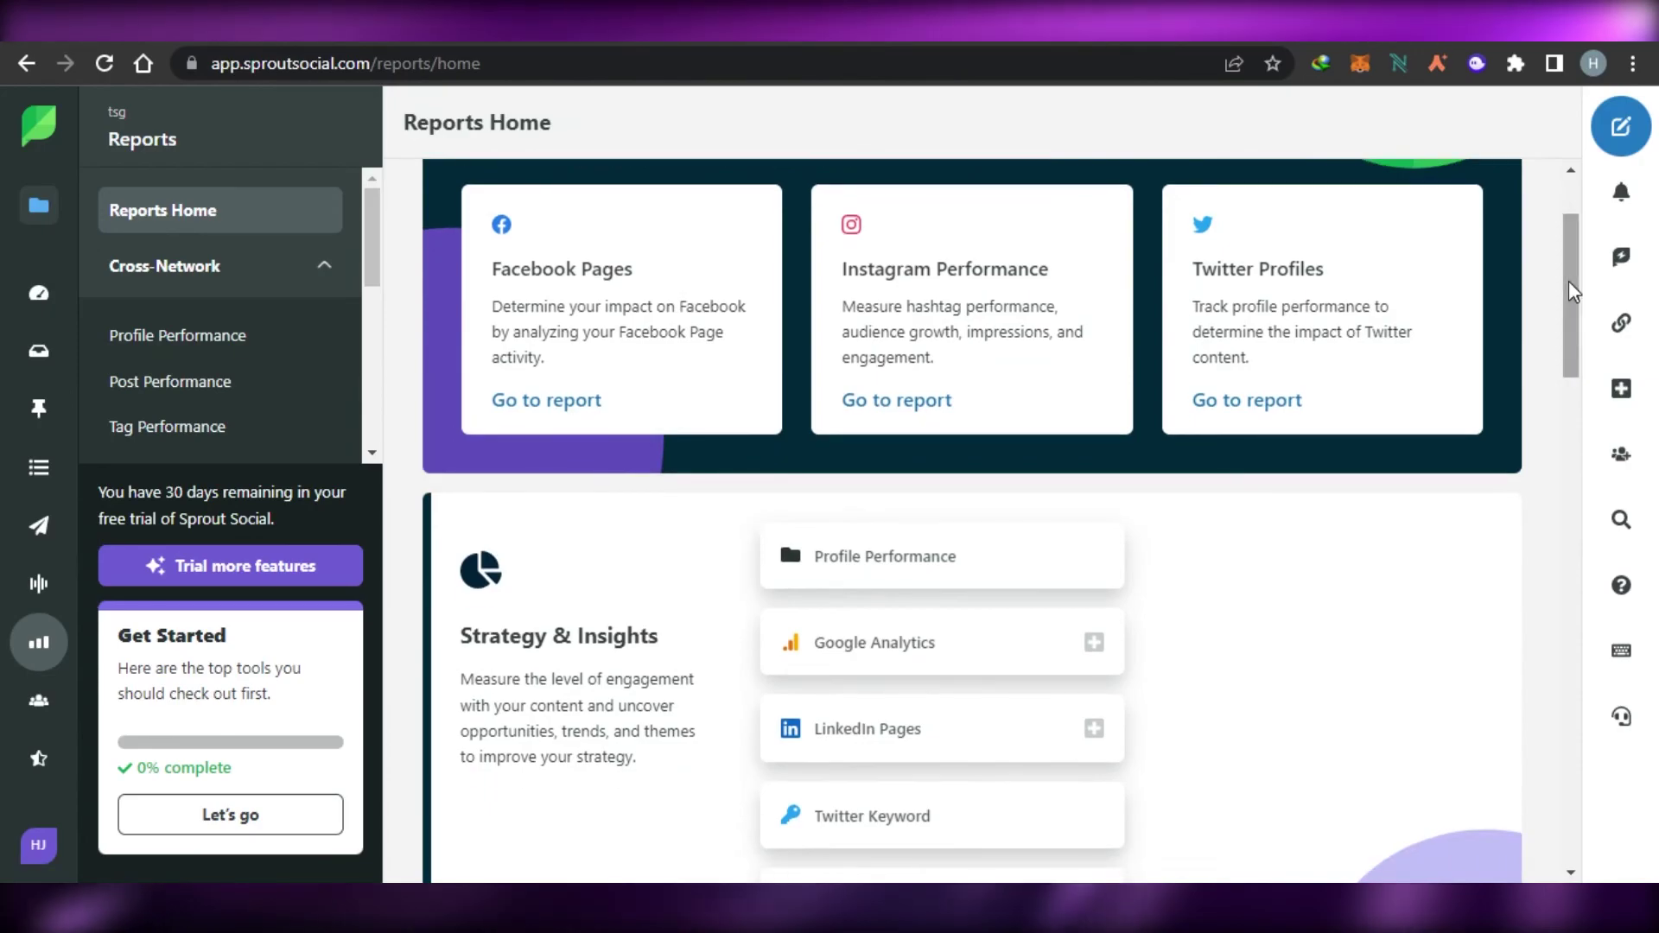
left_click_drag(1568, 283, 1572, 352)
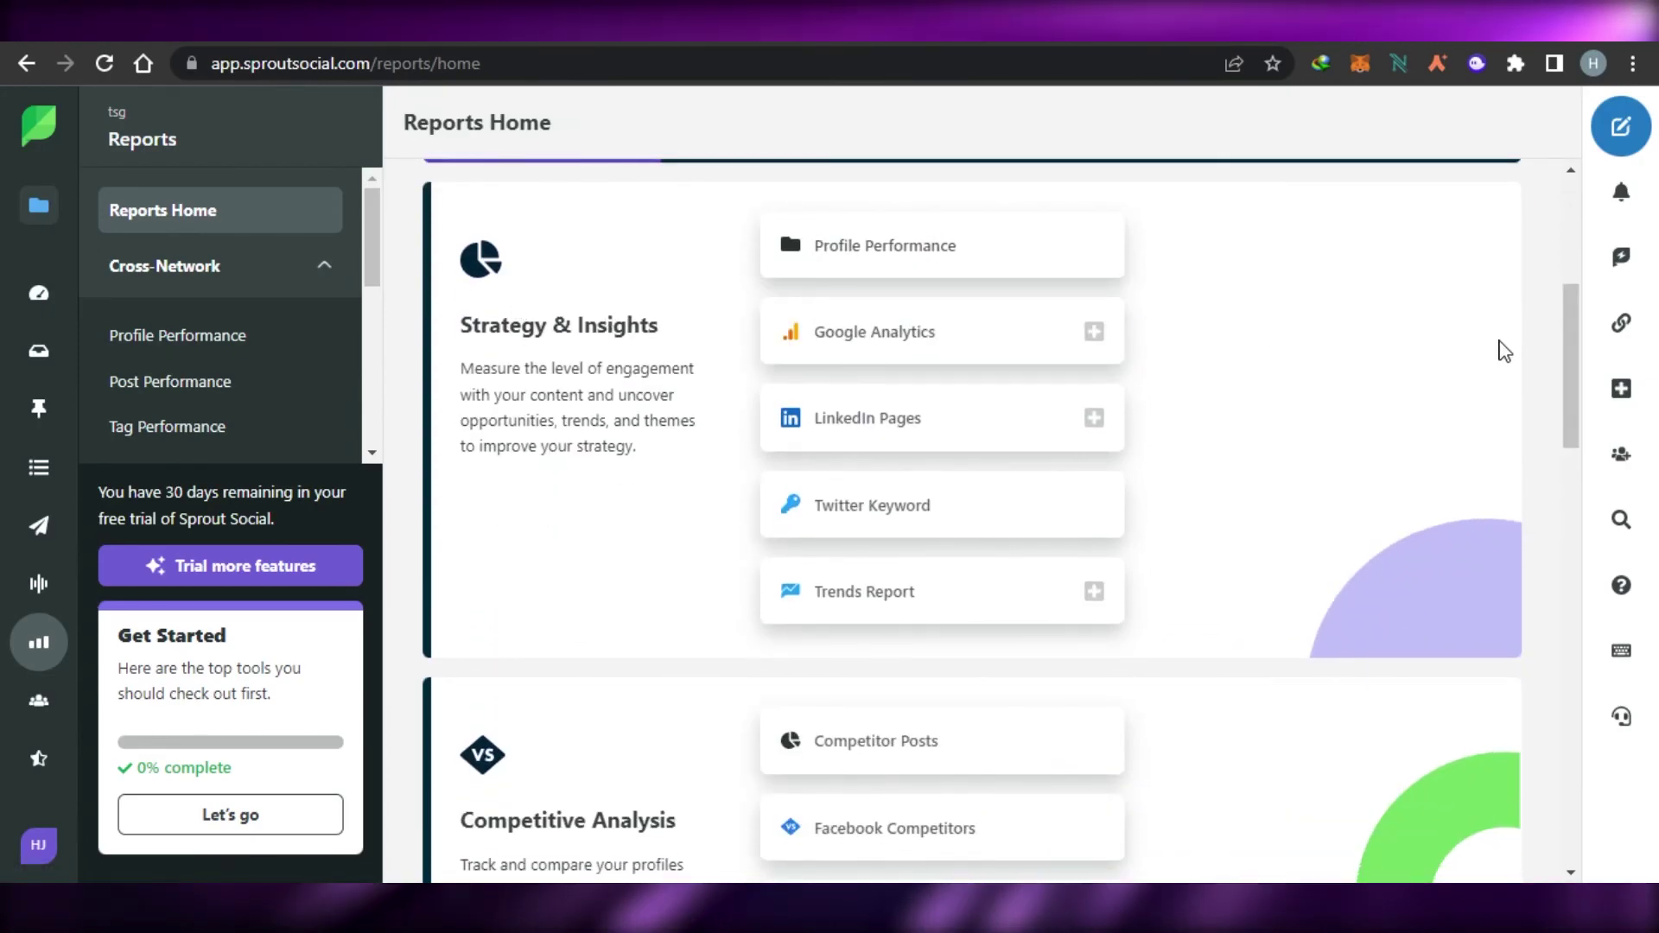
left_click_drag(1570, 322, 1593, 255)
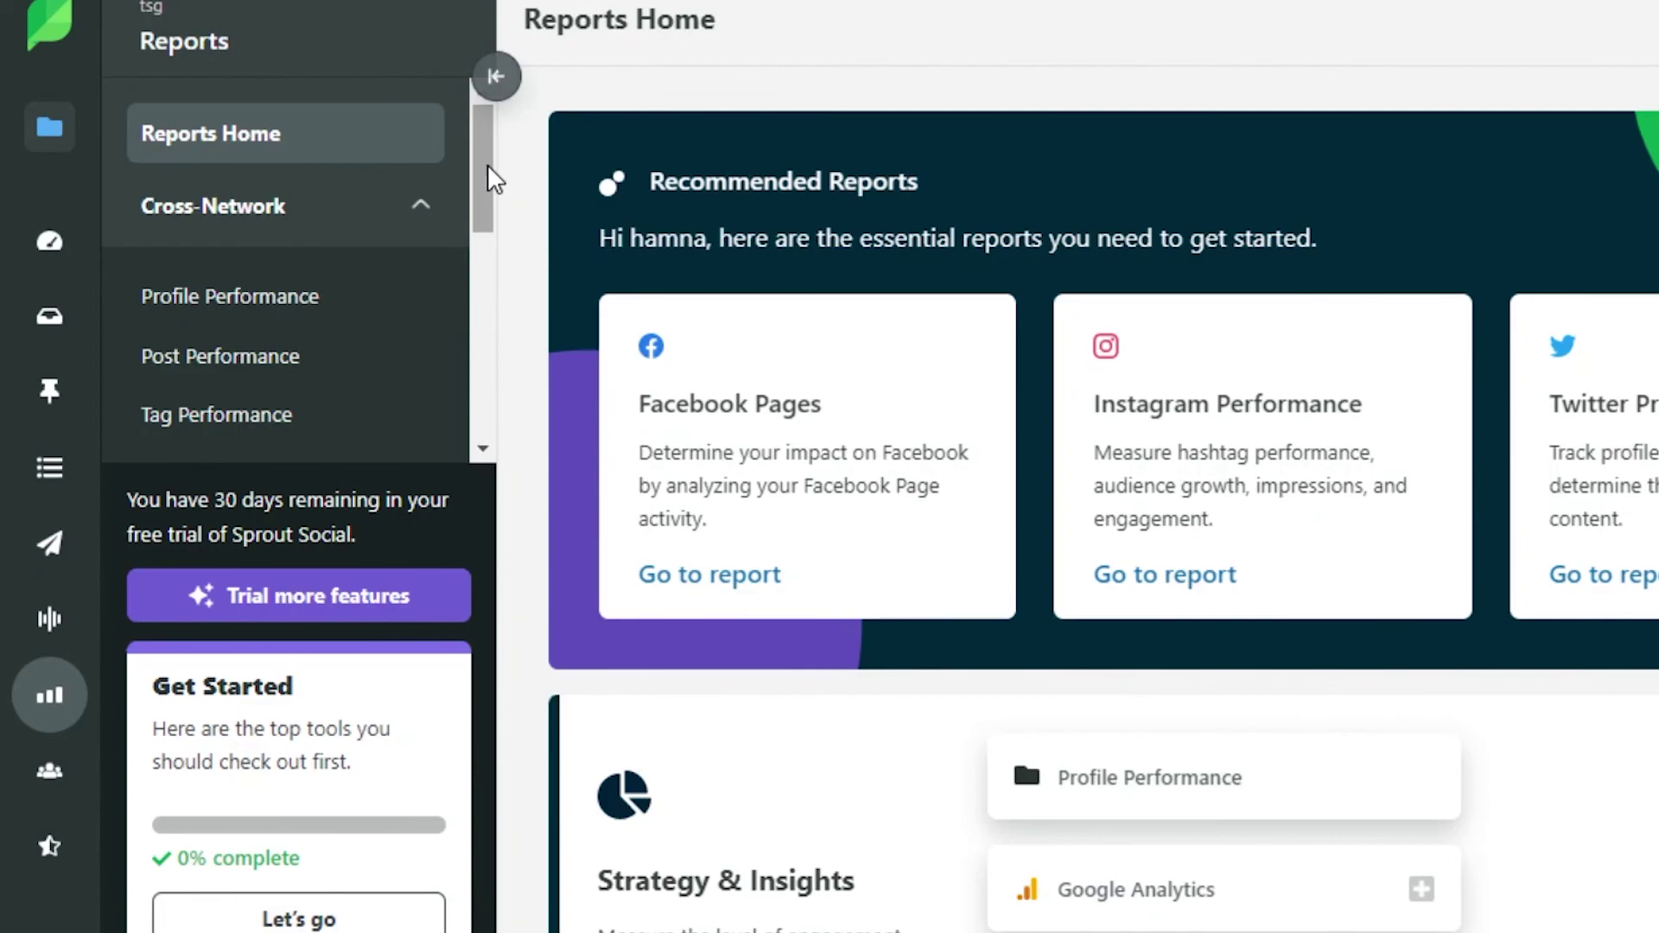
left_click_drag(487, 164, 480, 99)
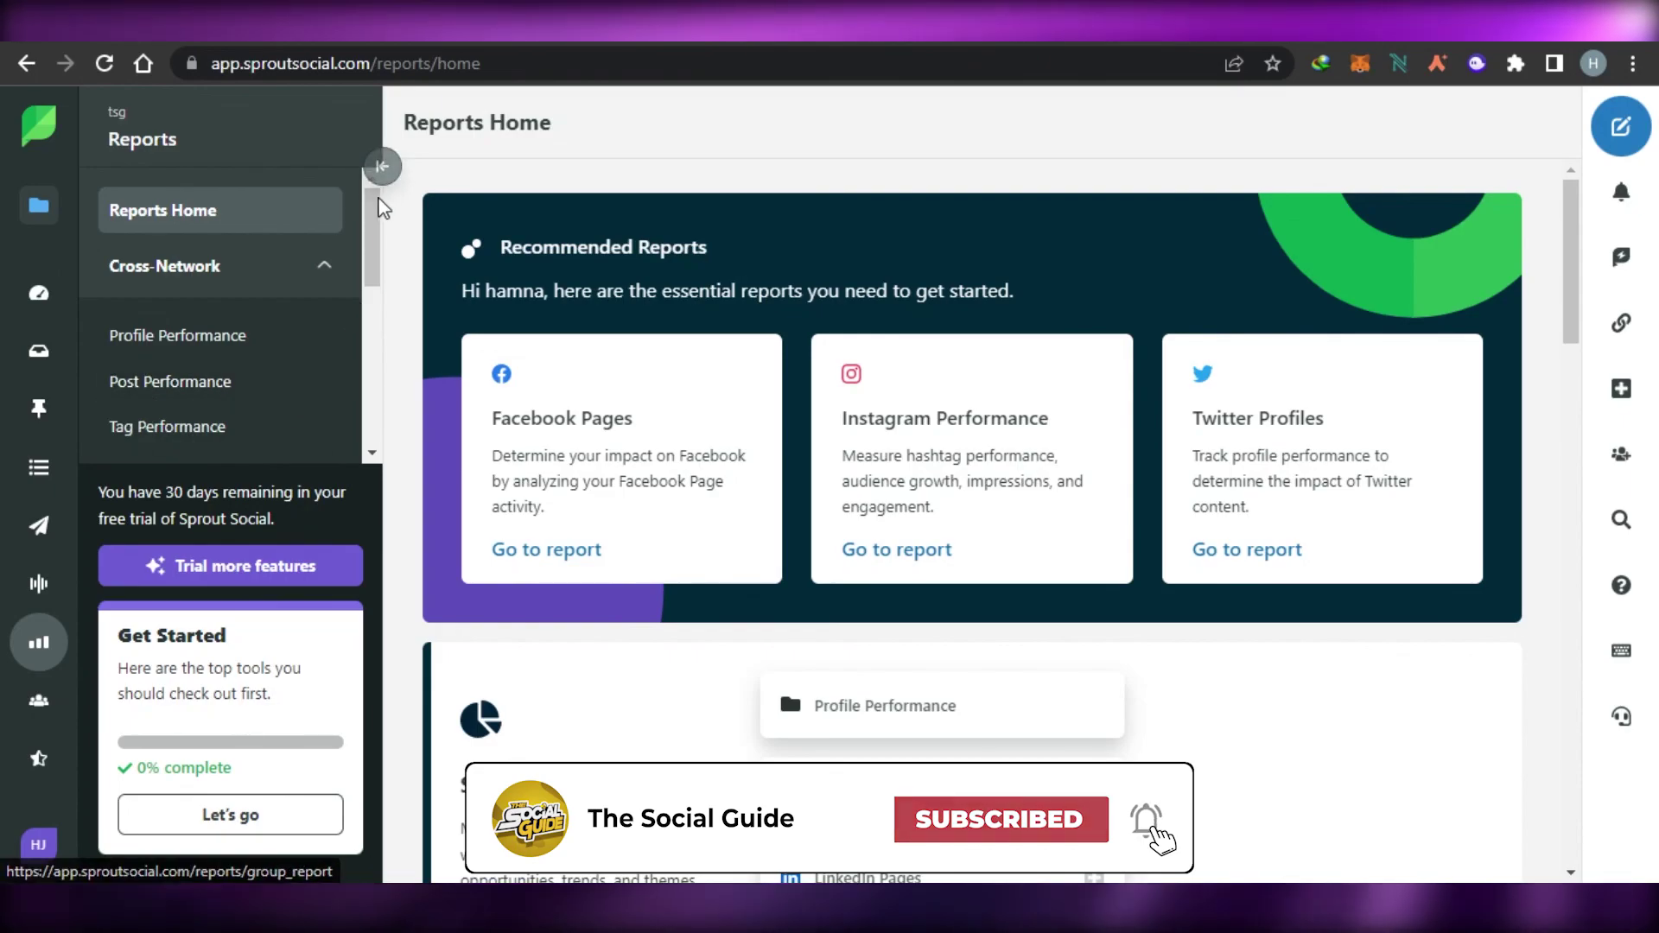
mouse_move(371, 207)
left_mouse_down()
mouse_move(370, 390)
mouse_move(371, 203)
left_mouse_up()
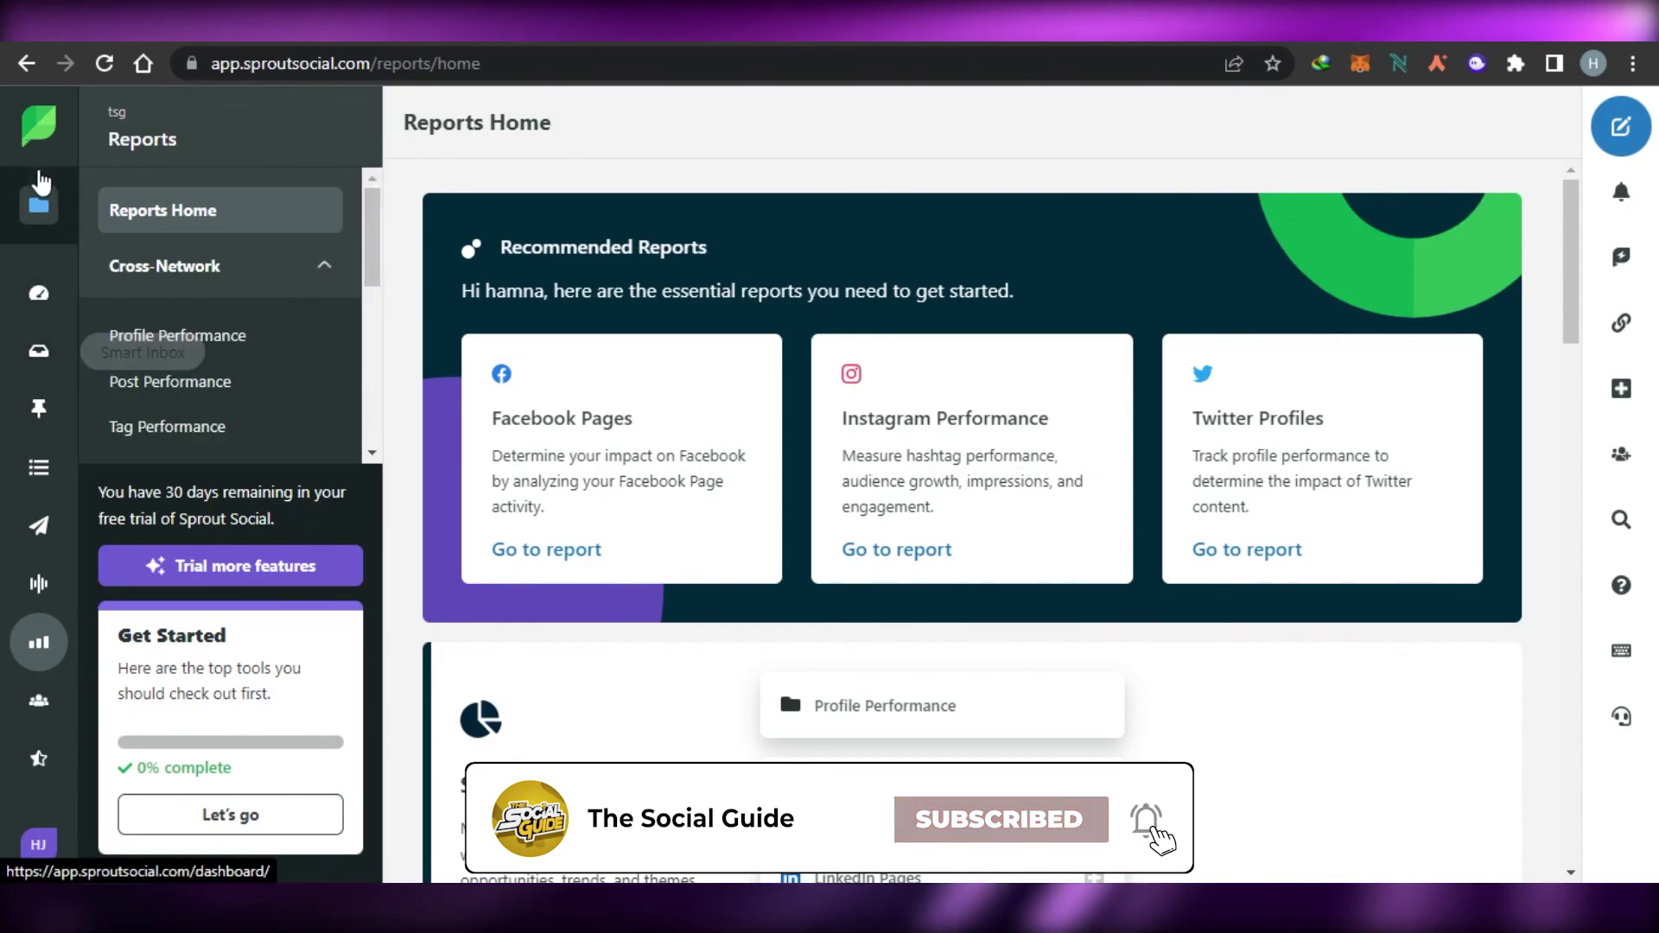
left_click(41, 208)
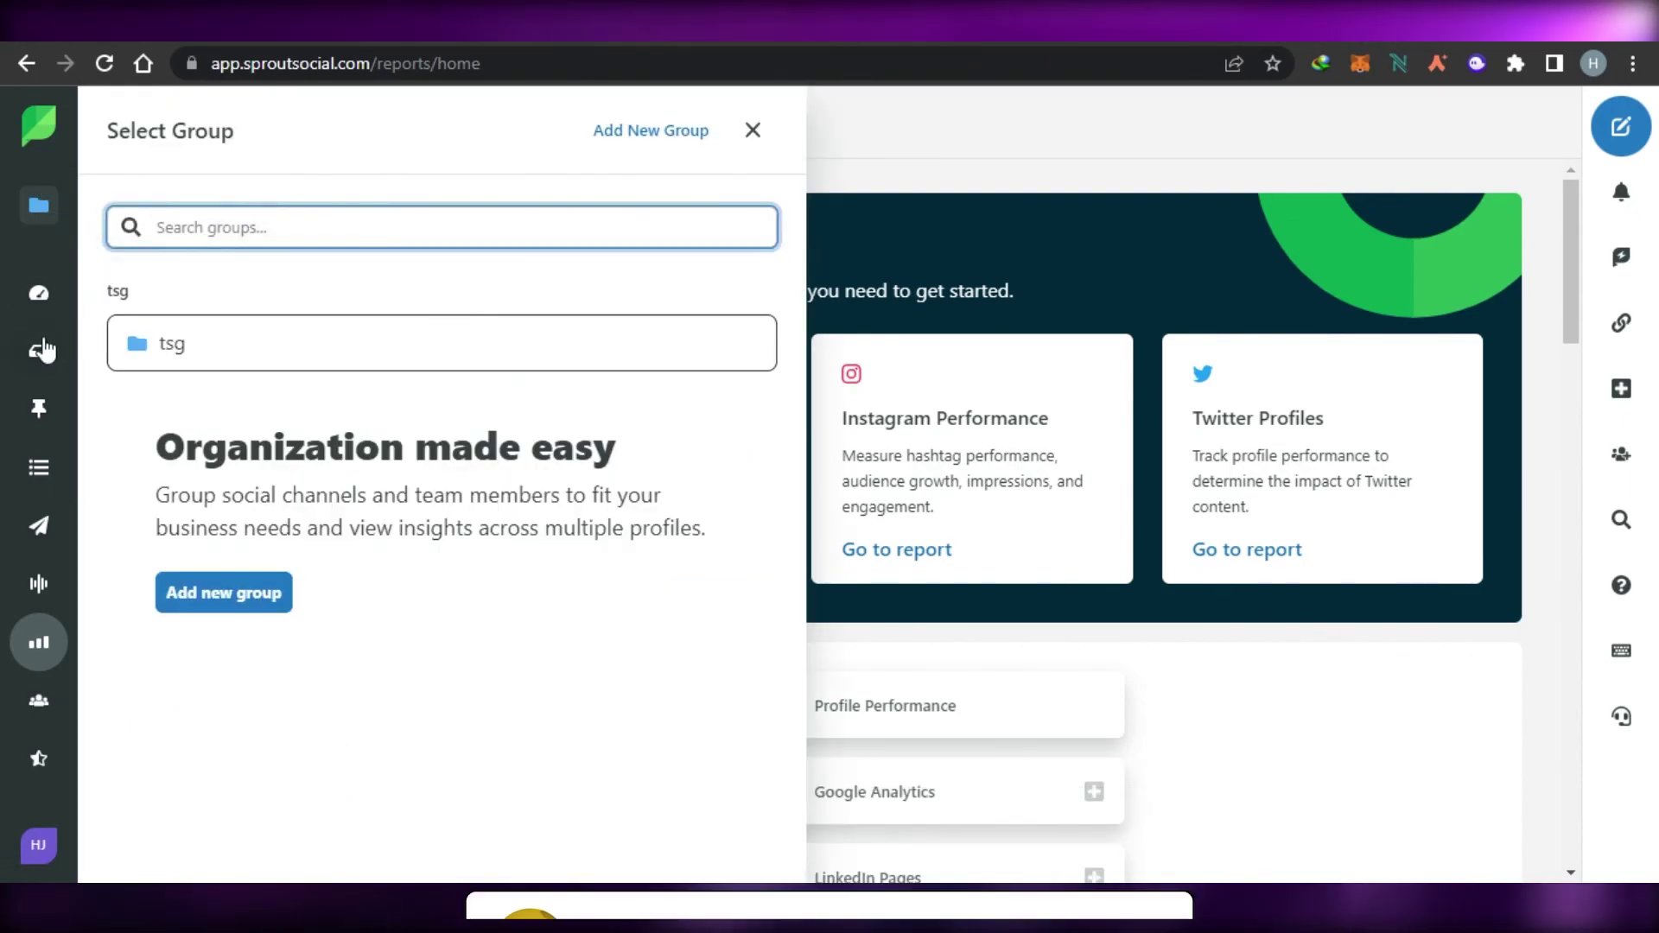